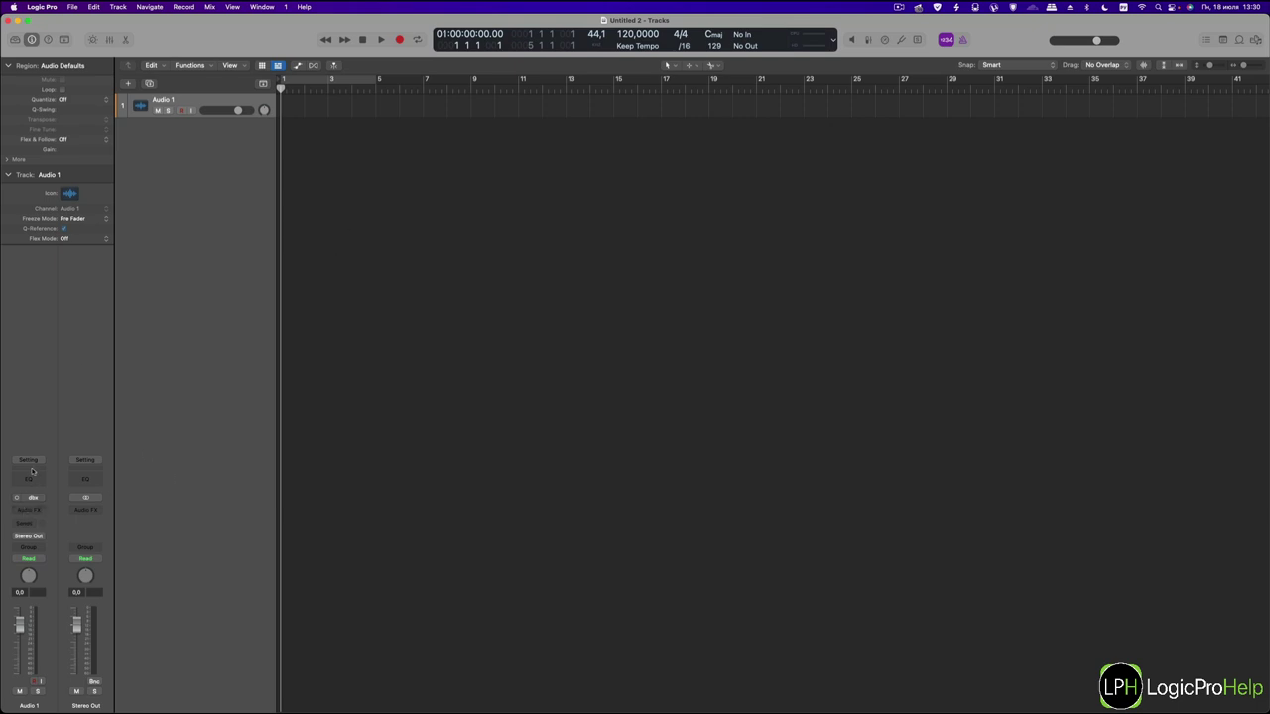
Step: Insert a Compressor on the Audio 1 track and reposition its plug-in window over the empty workspace
{"action": "left_click", "coordinate": [28, 510]}
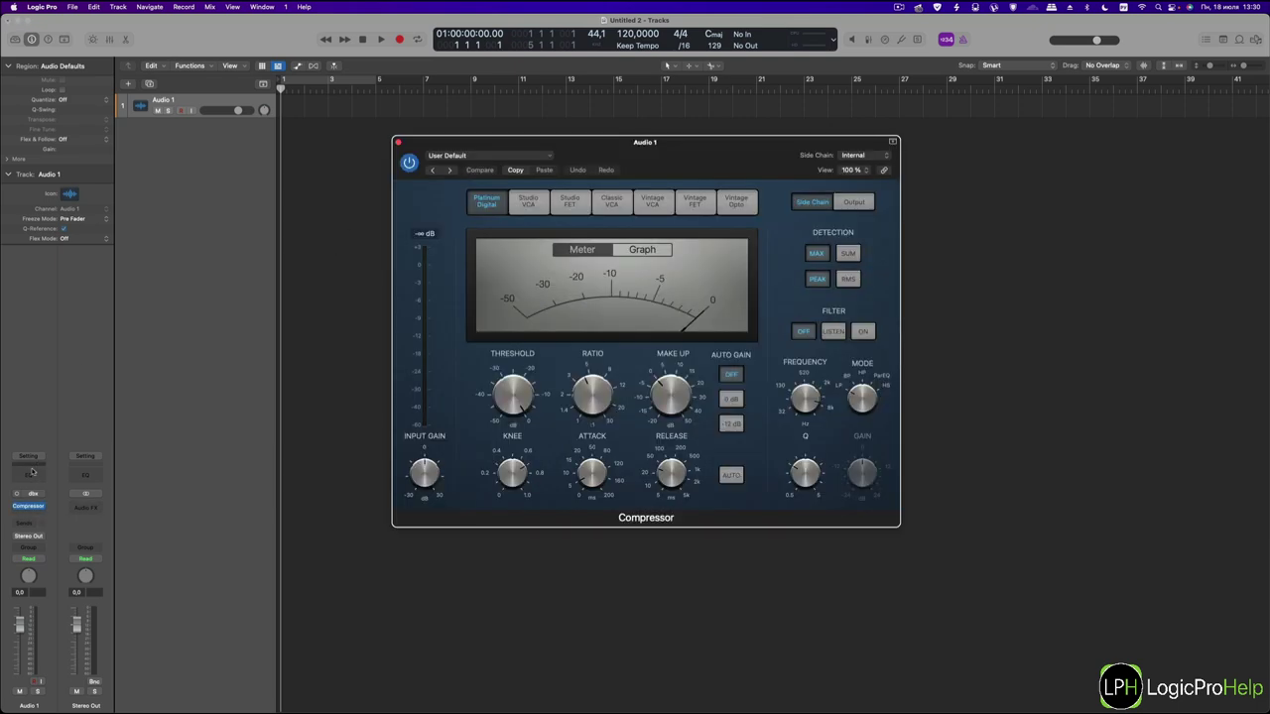
{"action": "left_click_drag", "start_coordinate": [637, 176], "coordinate": [530, 176]}
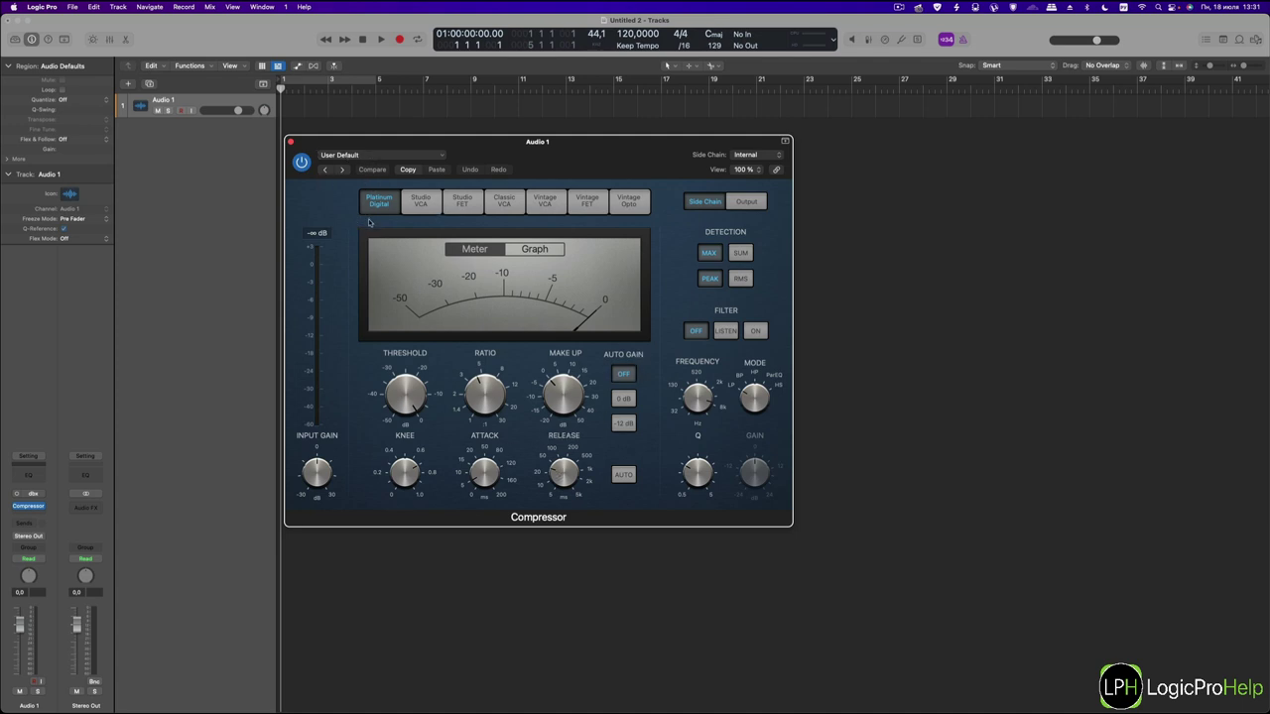
{"action": "mouse_move", "coordinate": [484, 475]}
{"action": "mouse_move", "coordinate": [531, 385]}
{"action": "left_click_drag", "start_coordinate": [606, 145], "coordinate": [646, 148]}
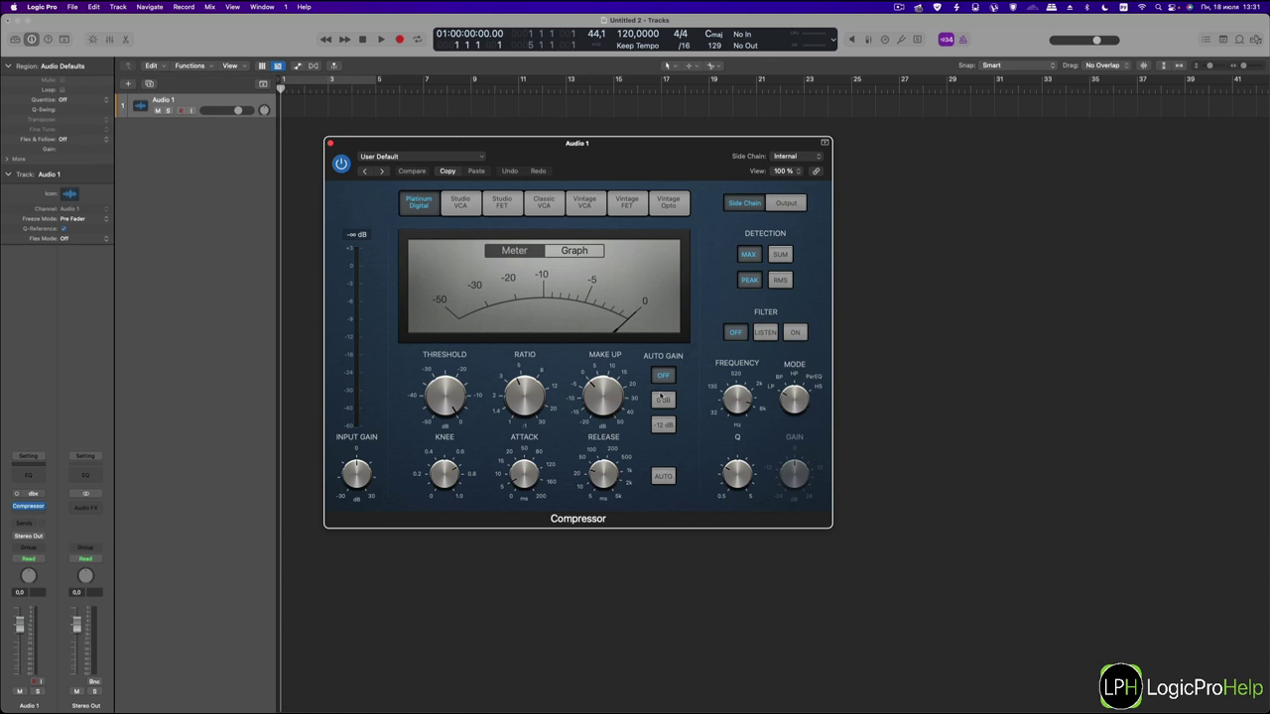
Step: Recall the Compressor's default settings and close its plug-in window
{"action": "left_click", "coordinate": [382, 157]}
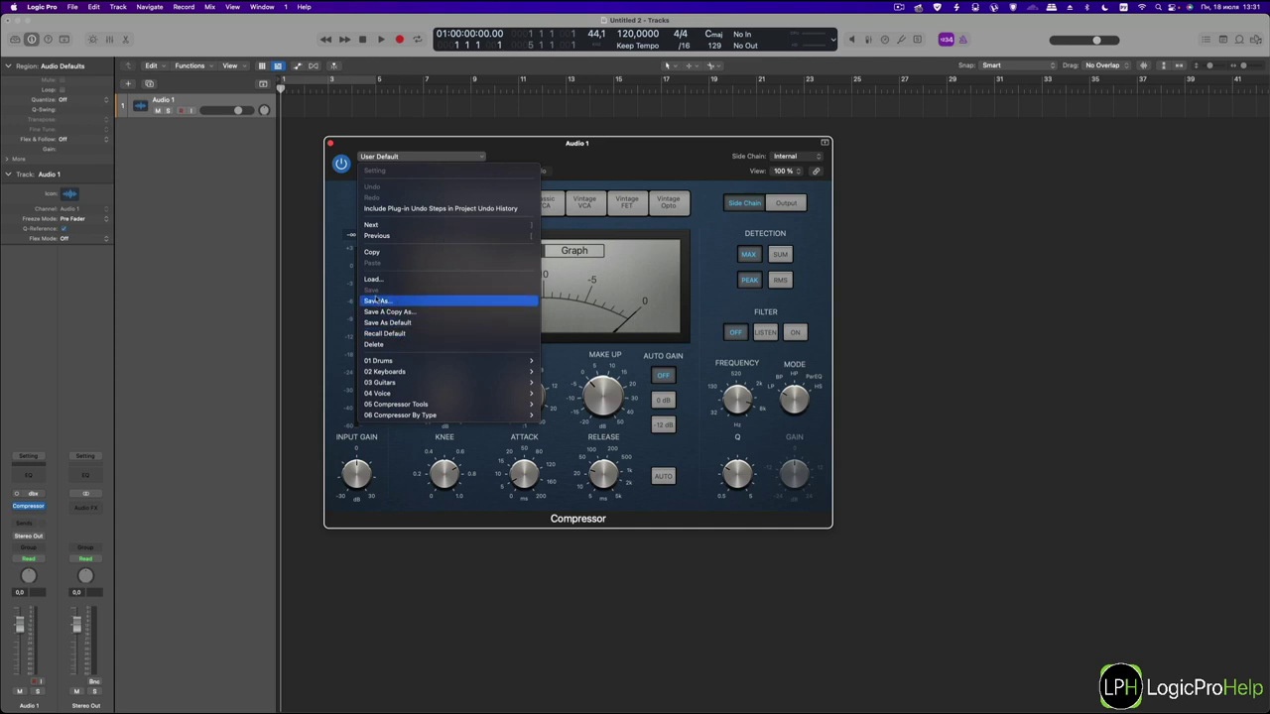
{"action": "left_click", "coordinate": [379, 337]}
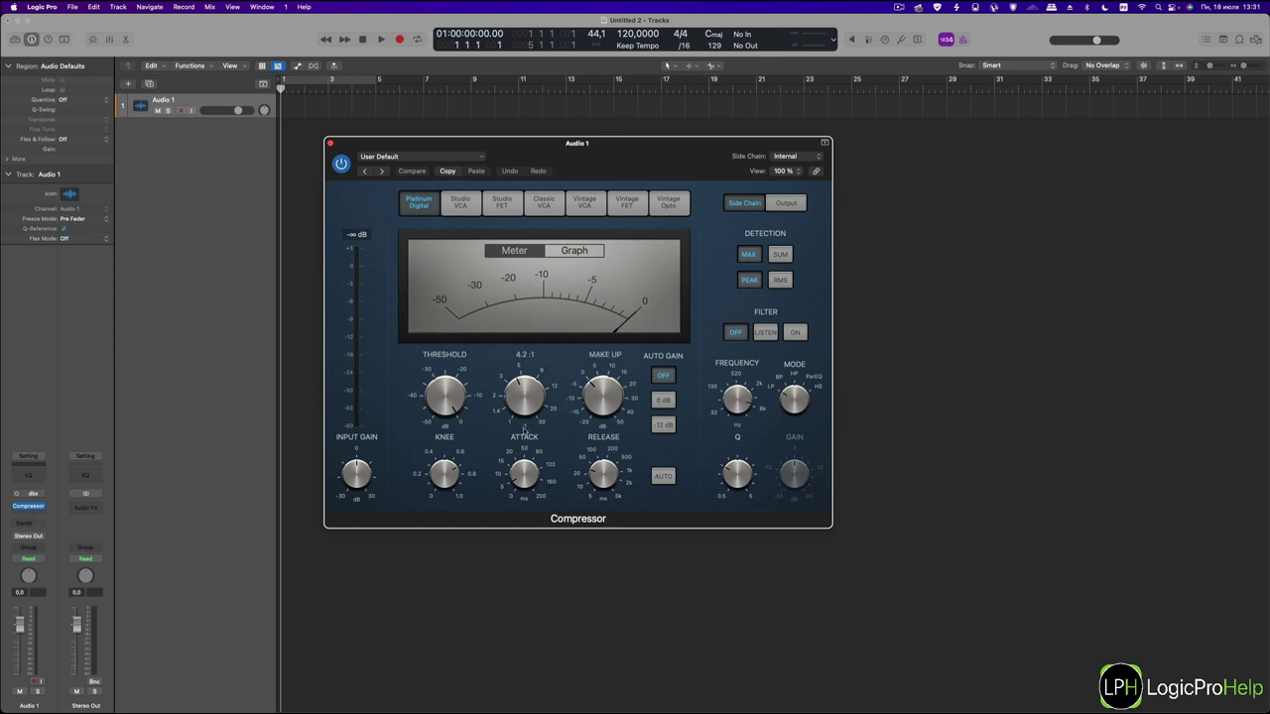
{"action": "left_click", "coordinate": [331, 145]}
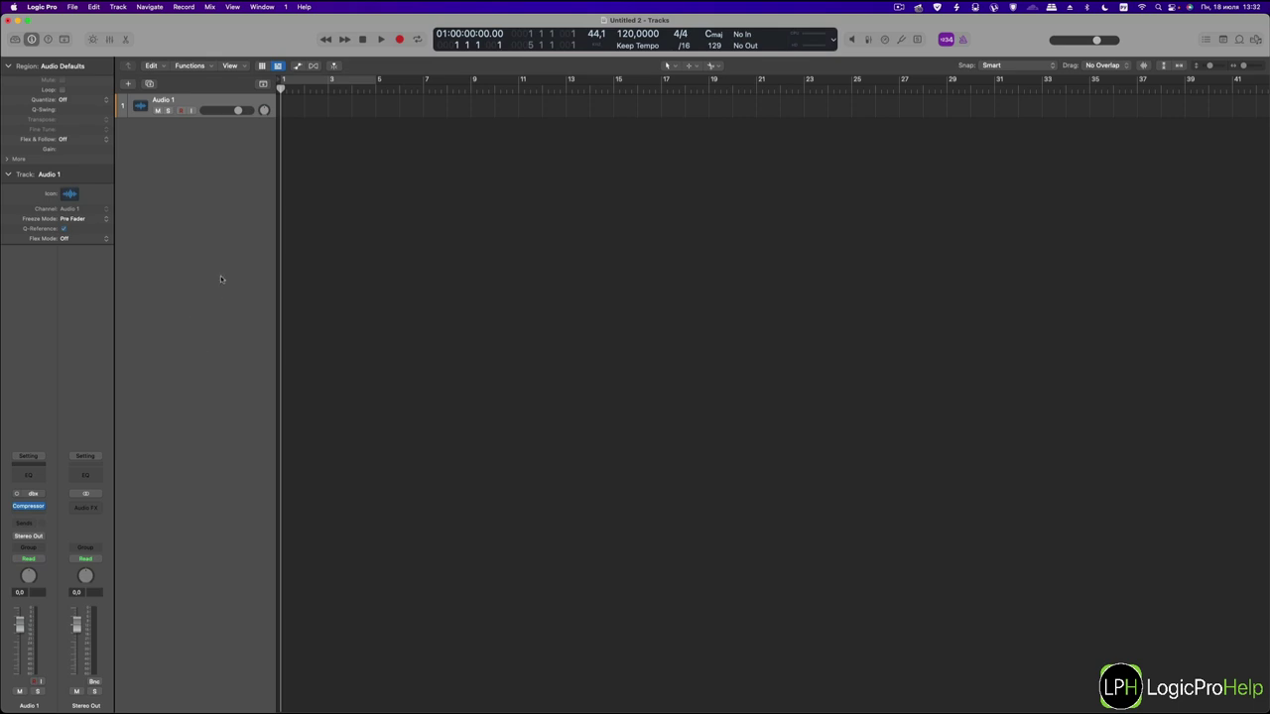
Step: Add a software instrument track, create a pattern region at bar 1 and enlarge the Step Sequencer area
{"action": "key", "text": "alt+super+s"}
{"action": "right_click", "coordinate": [298, 126]}
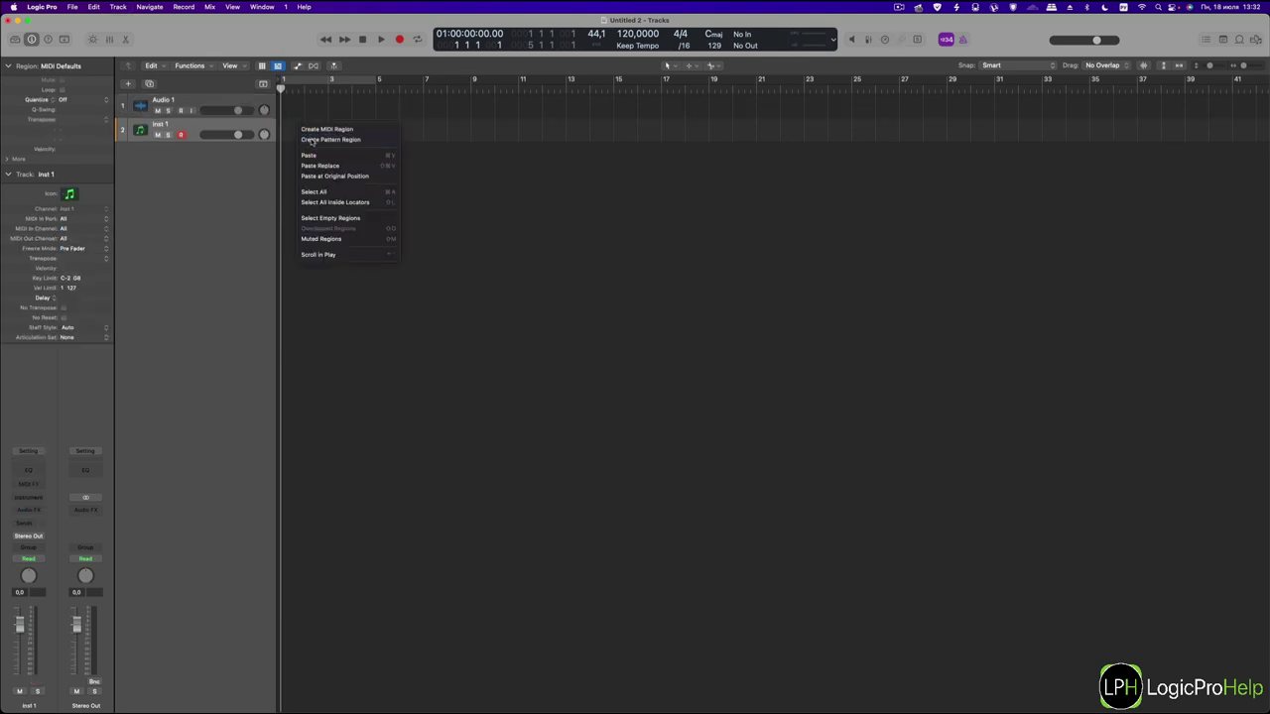
{"action": "left_click", "coordinate": [311, 140]}
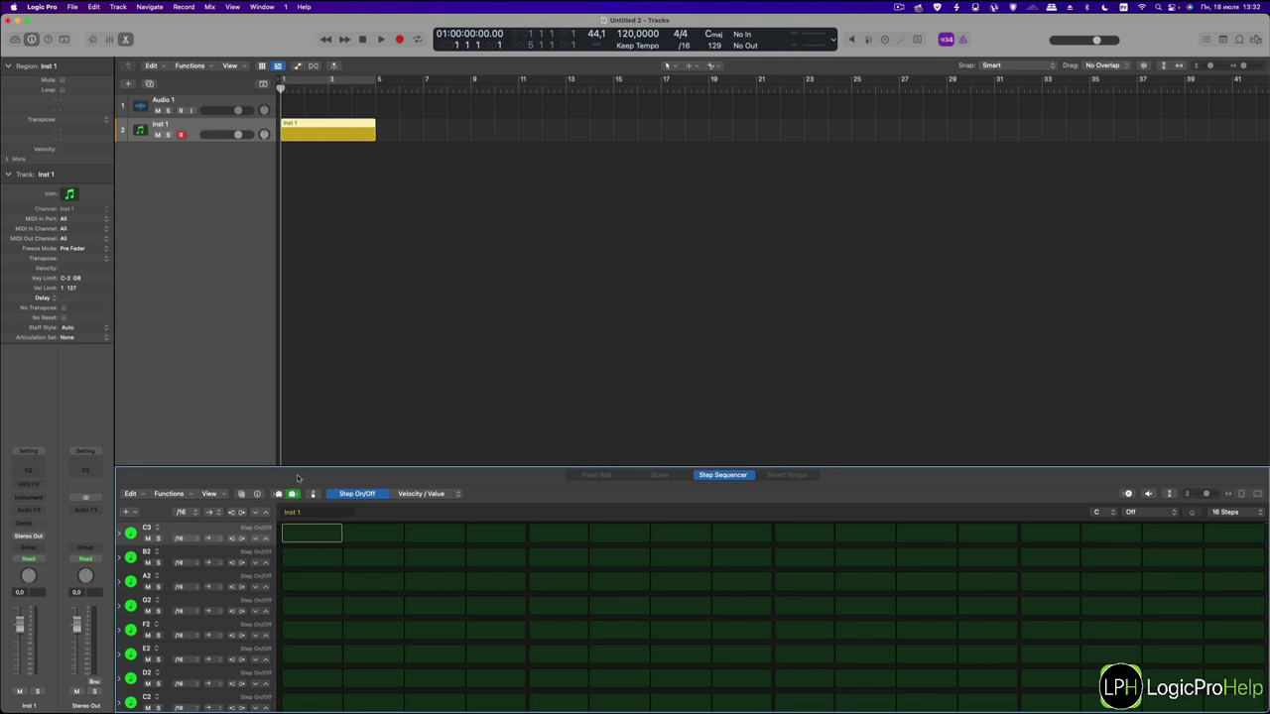
{"action": "left_click_drag", "start_coordinate": [297, 478], "coordinate": [306, 369]}
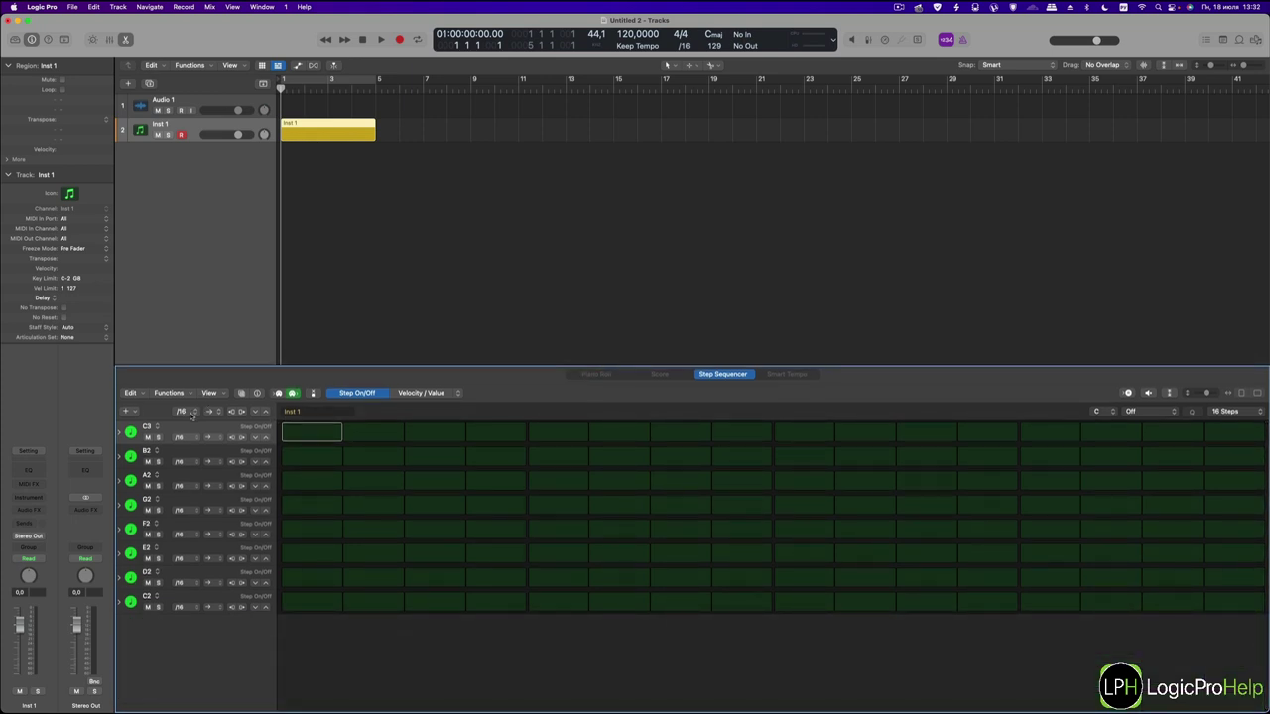
Step: Open the Step Sequencer's pattern browser and load the user template DDD1 Drums
{"action": "left_click", "coordinate": [241, 394]}
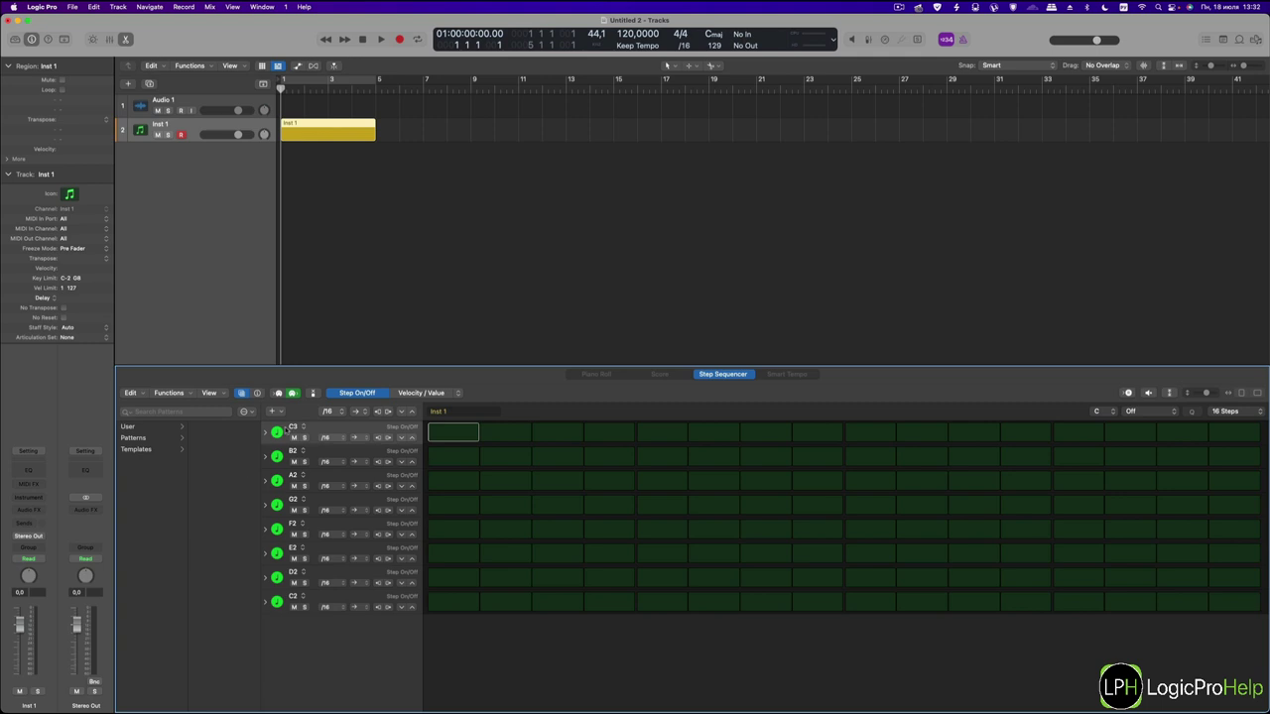
{"action": "left_click", "coordinate": [133, 426]}
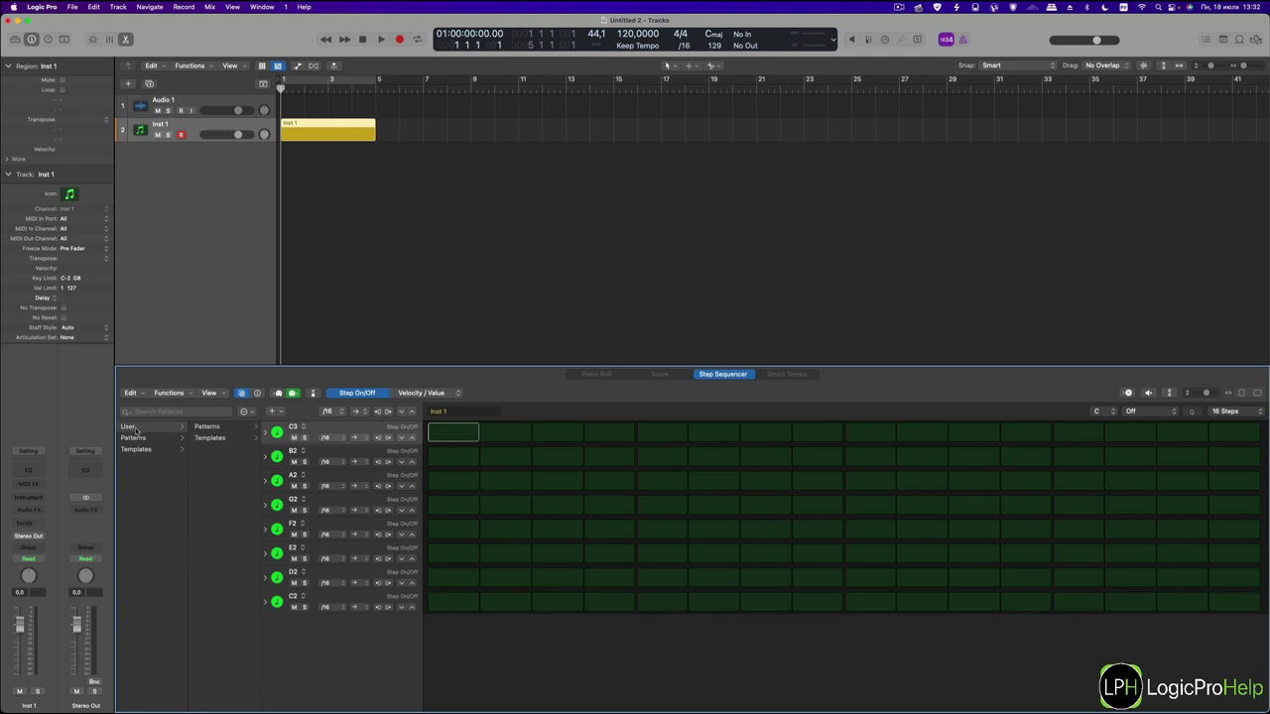
{"action": "left_click", "coordinate": [211, 439]}
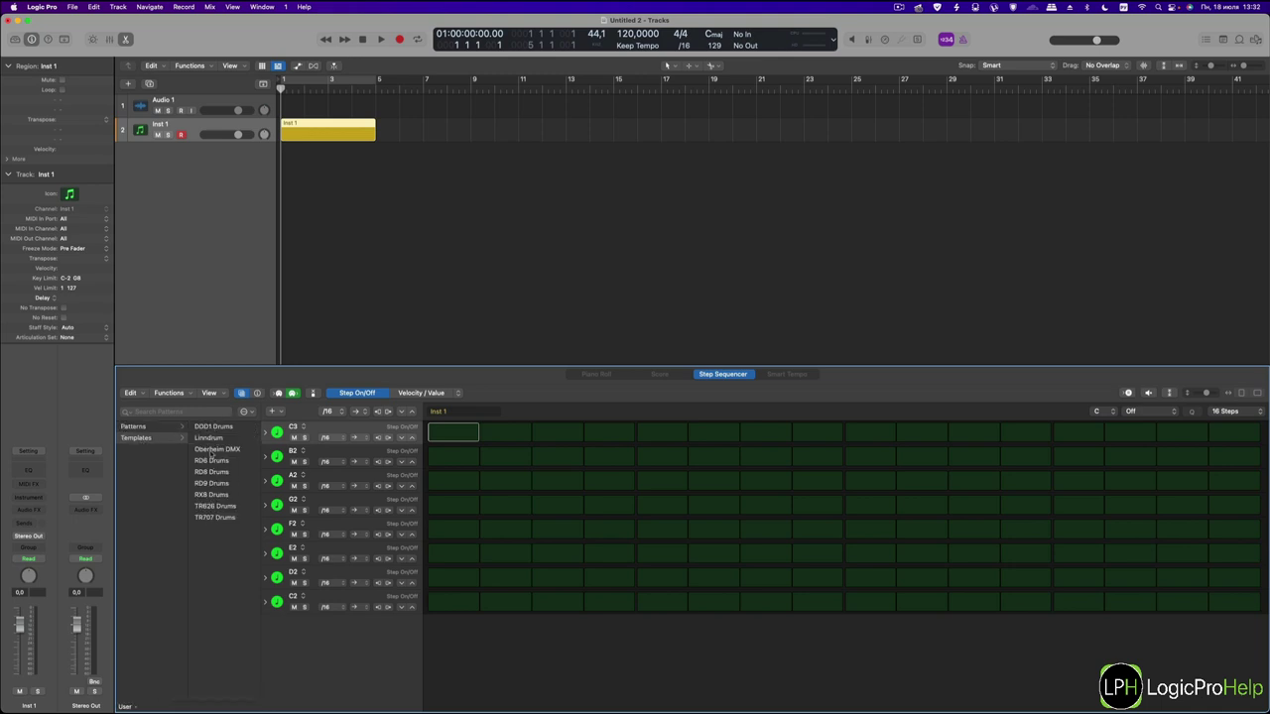
{"action": "left_click", "coordinate": [212, 427]}
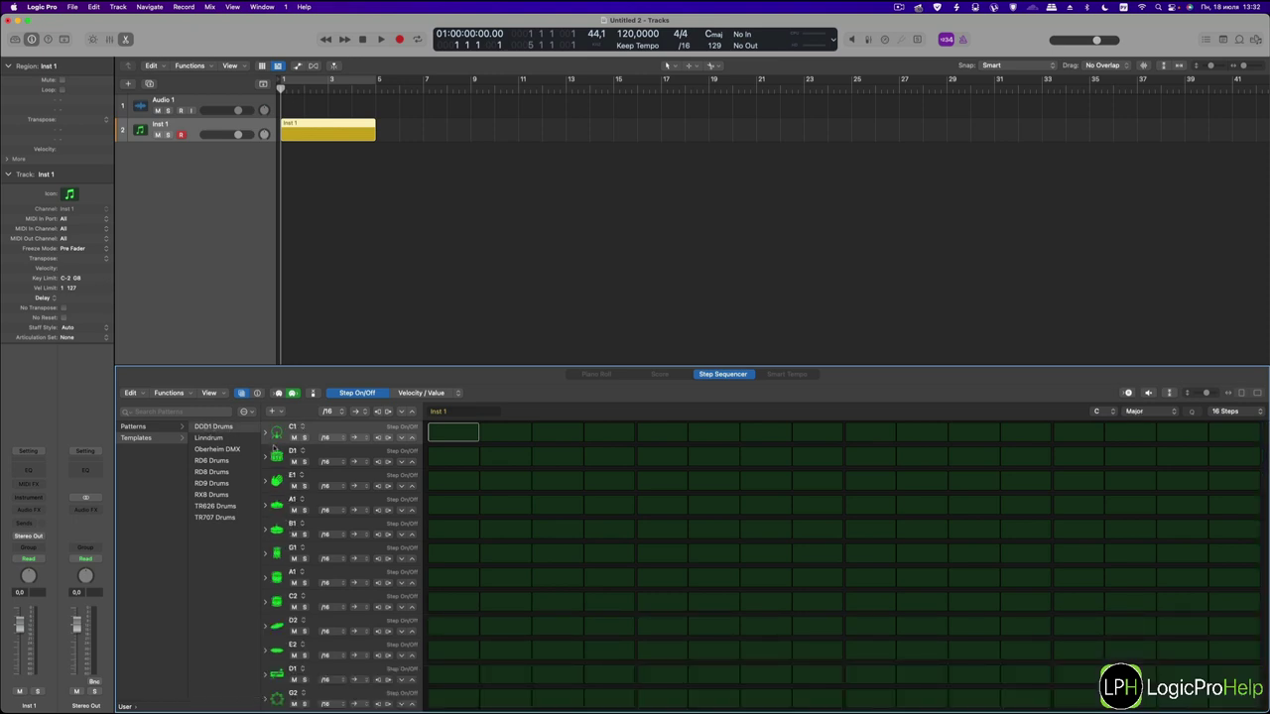
Step: Check the drum rows of the loaded template and switch to the RD8 Drums user template
{"action": "scroll", "coordinate": [276, 592], "scroll_direction": "down", "scroll_amount": 2}
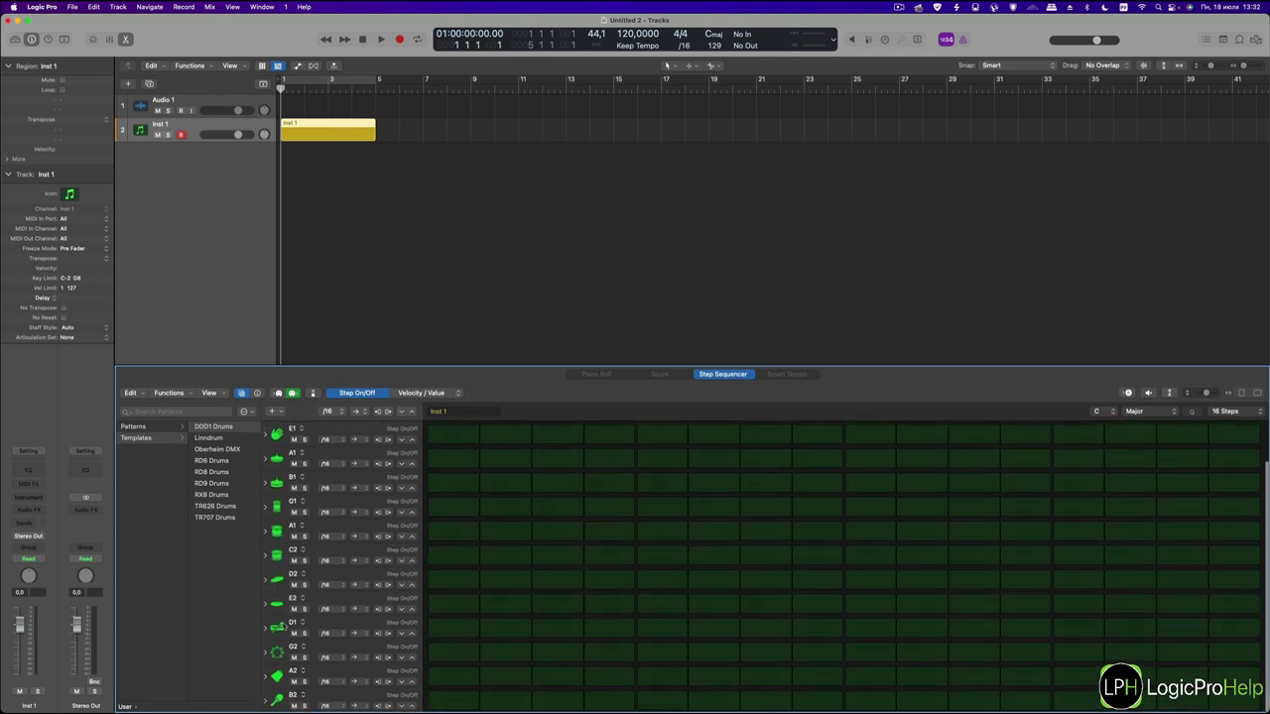
{"action": "scroll", "coordinate": [278, 555], "scroll_direction": "up", "scroll_amount": 2}
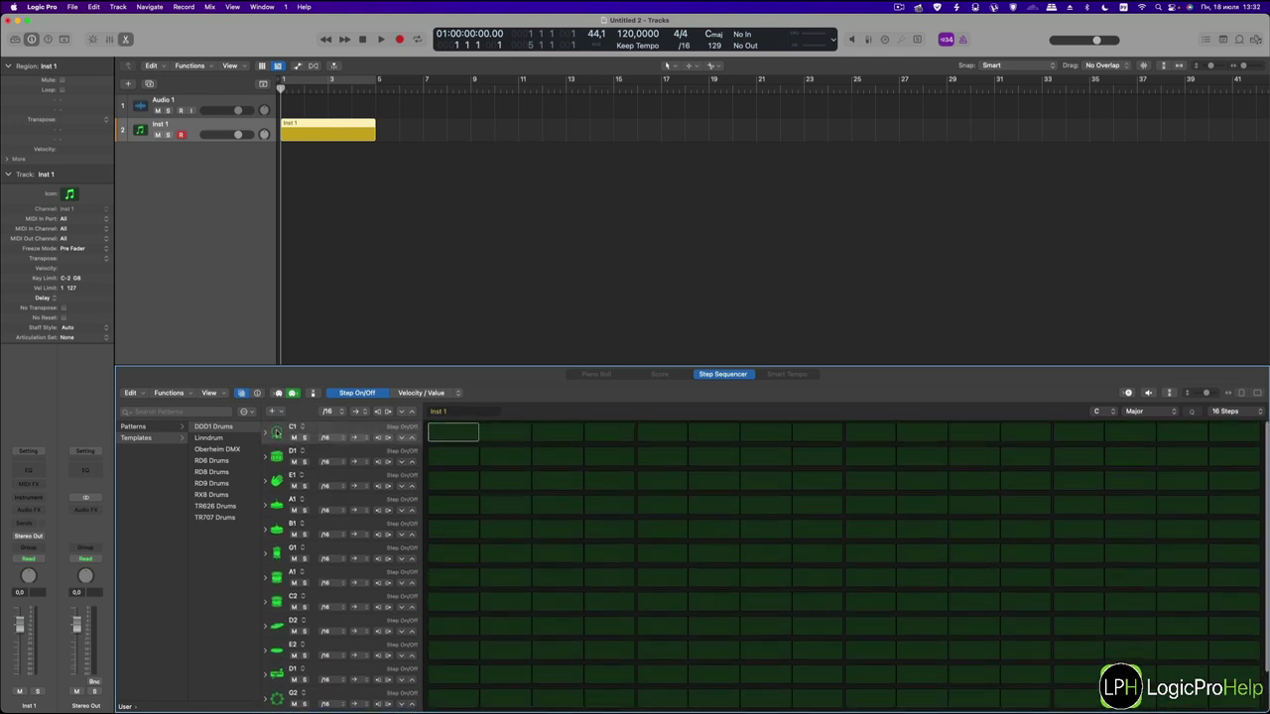
{"action": "scroll", "coordinate": [277, 481], "scroll_direction": "down", "scroll_amount": 2}
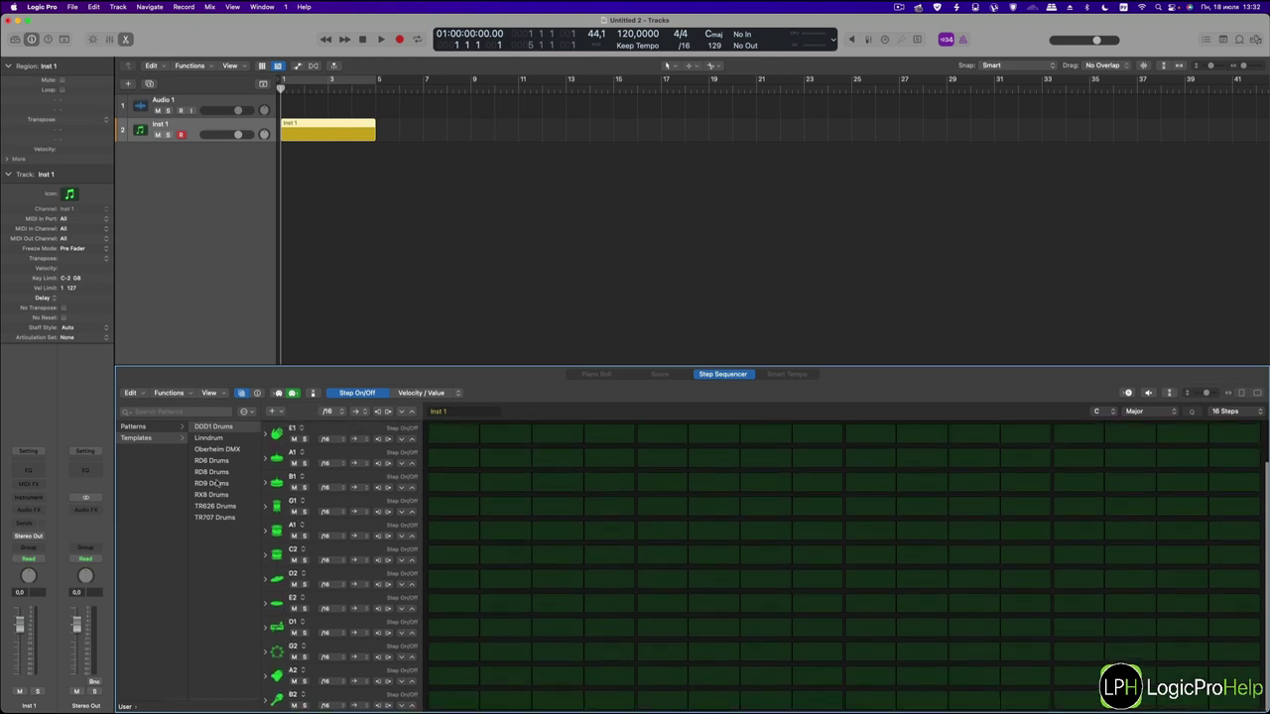
{"action": "left_click", "coordinate": [212, 474]}
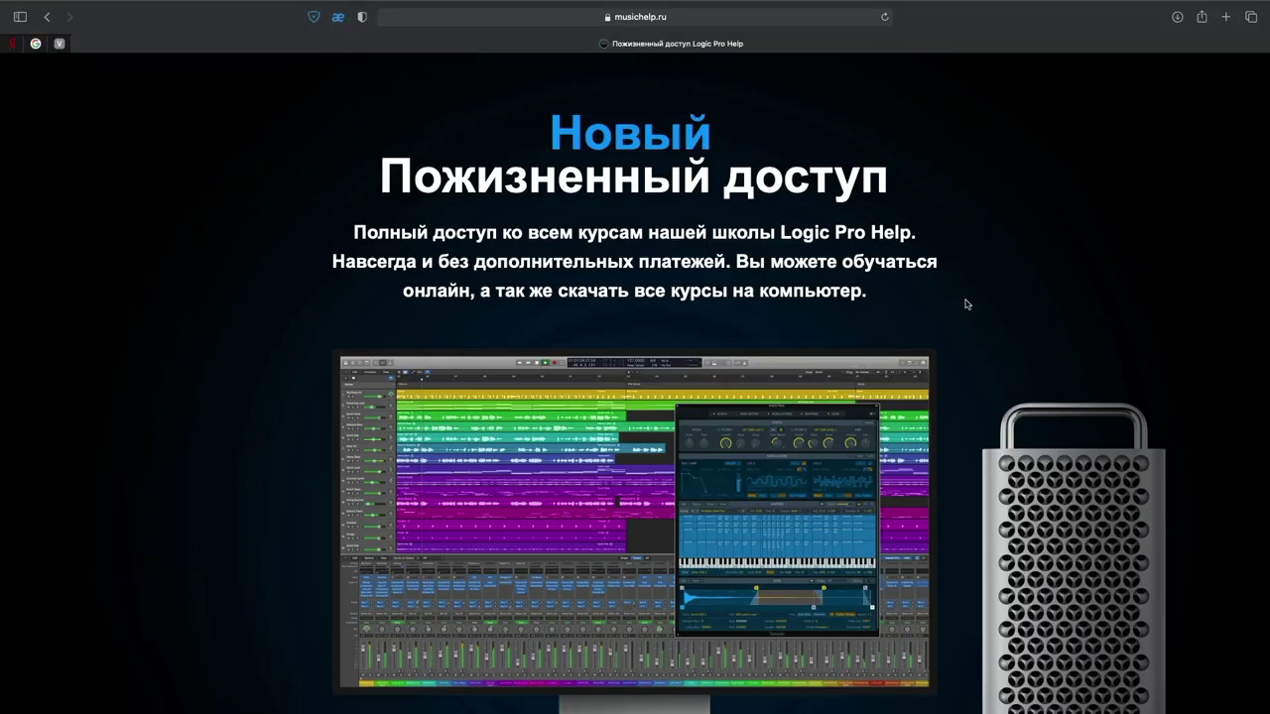
Step: Examine the lifetime access offer on musichelp.ru, from its introduction down to the course packages
{"action": "scroll", "coordinate": [967, 305], "scroll_direction": "down", "scroll_amount": 4}
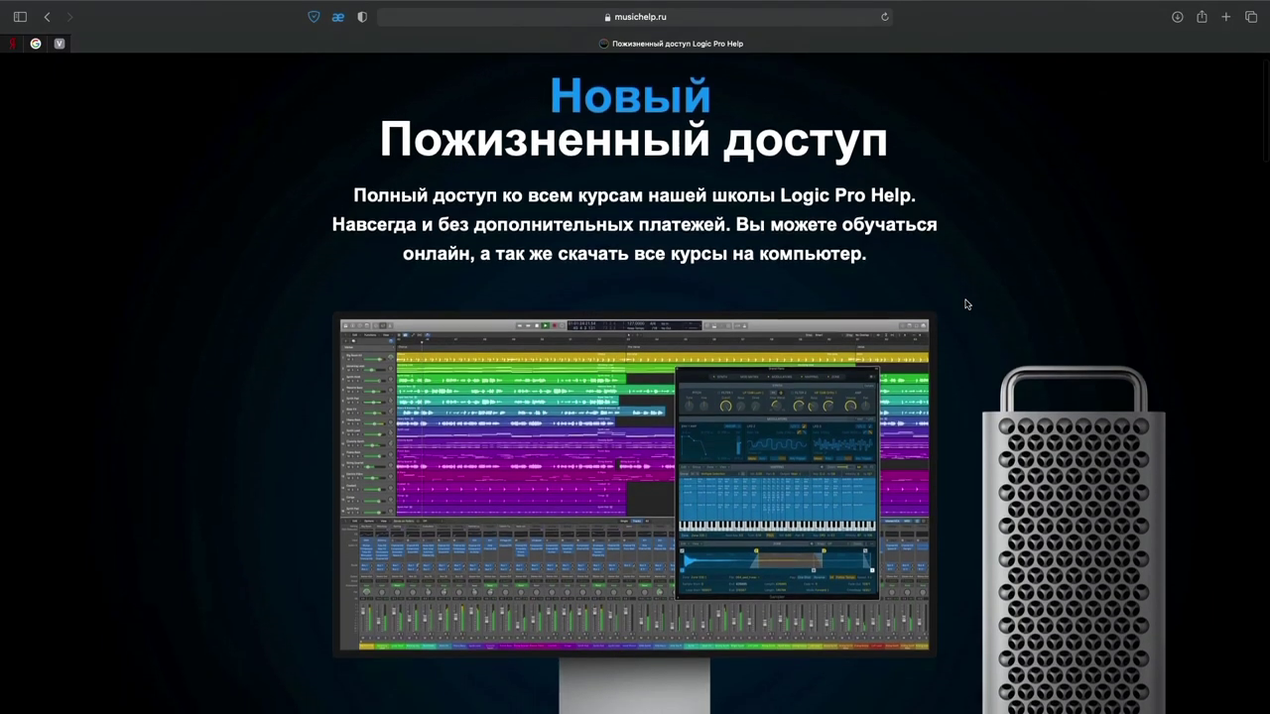
{"action": "scroll", "coordinate": [967, 305], "scroll_direction": "down", "scroll_amount": 8}
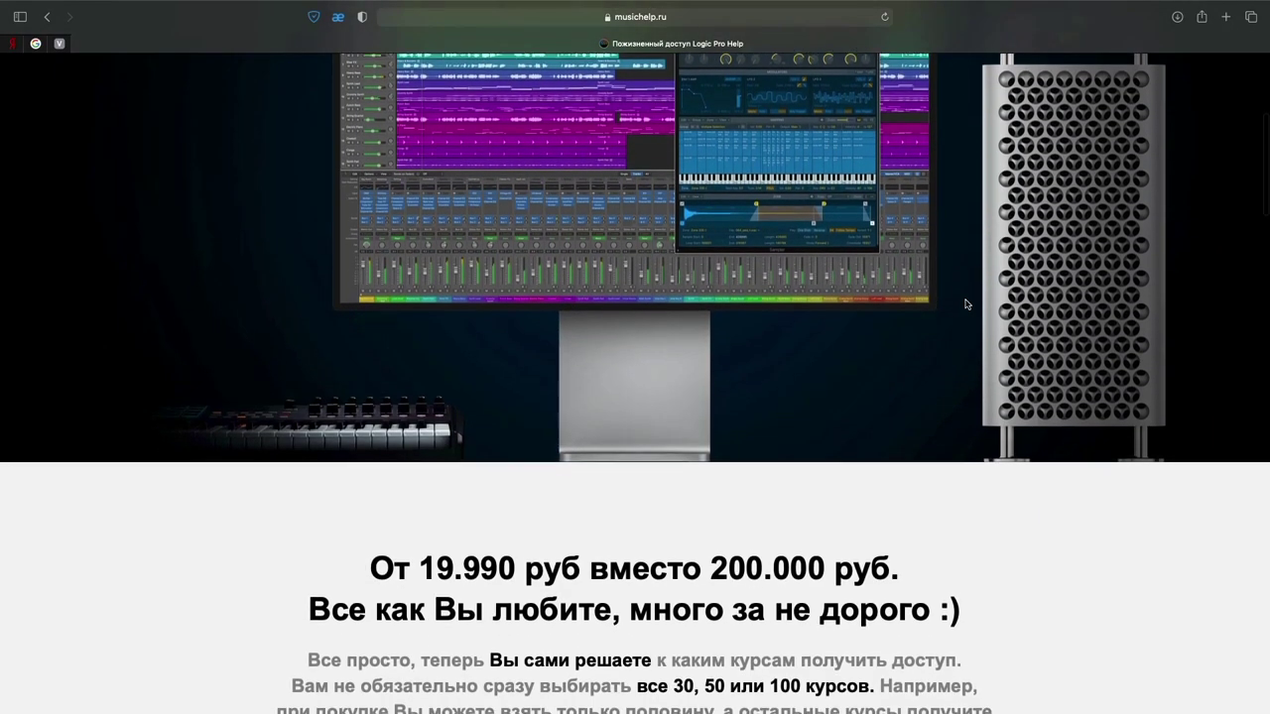
{"action": "scroll", "coordinate": [1009, 317], "scroll_direction": "up", "scroll_amount": 1}
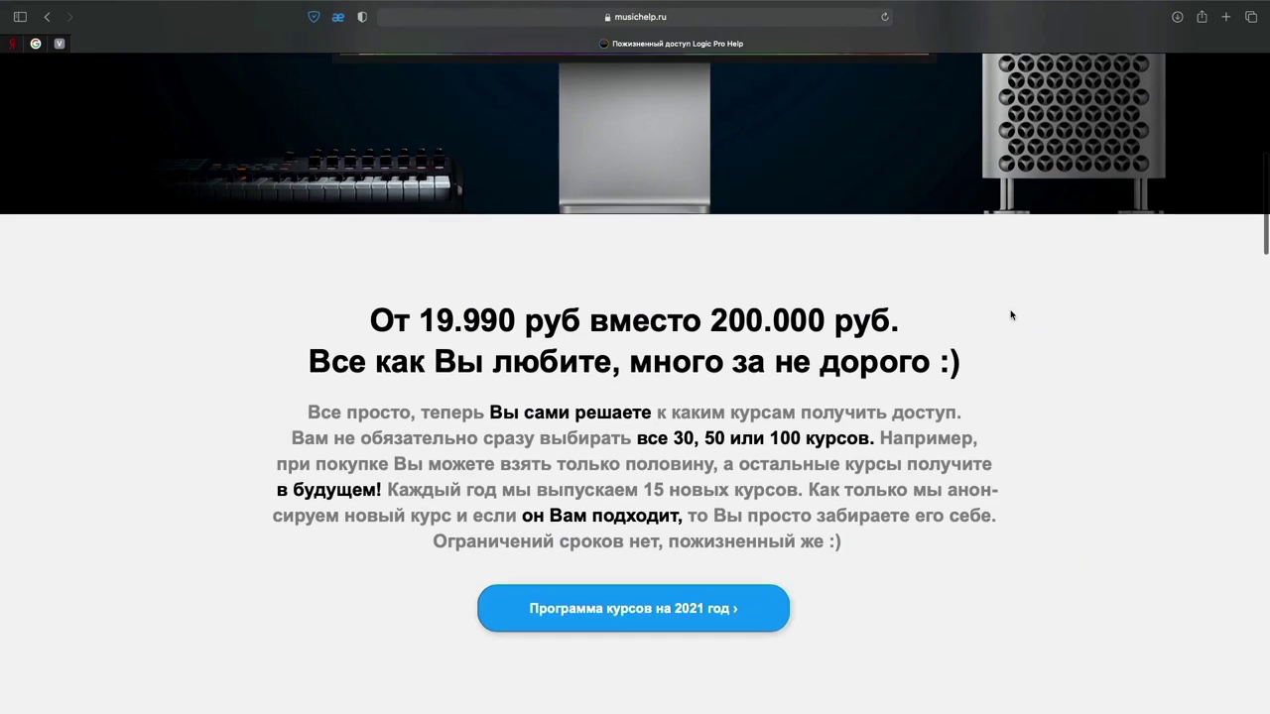
{"action": "scroll", "coordinate": [1011, 317], "scroll_direction": "down", "scroll_amount": 7}
{"action": "scroll", "coordinate": [1012, 316], "scroll_direction": "down", "scroll_amount": 6}
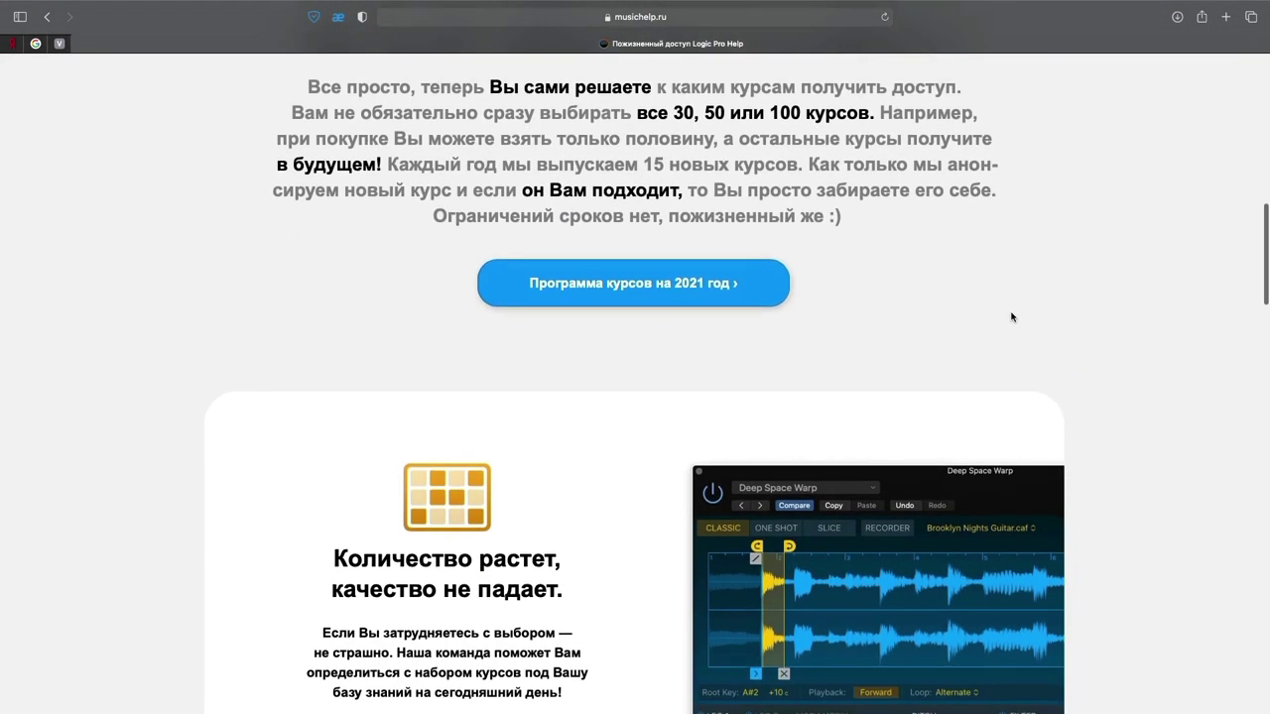
{"action": "scroll", "coordinate": [1023, 317], "scroll_direction": "down", "scroll_amount": 4}
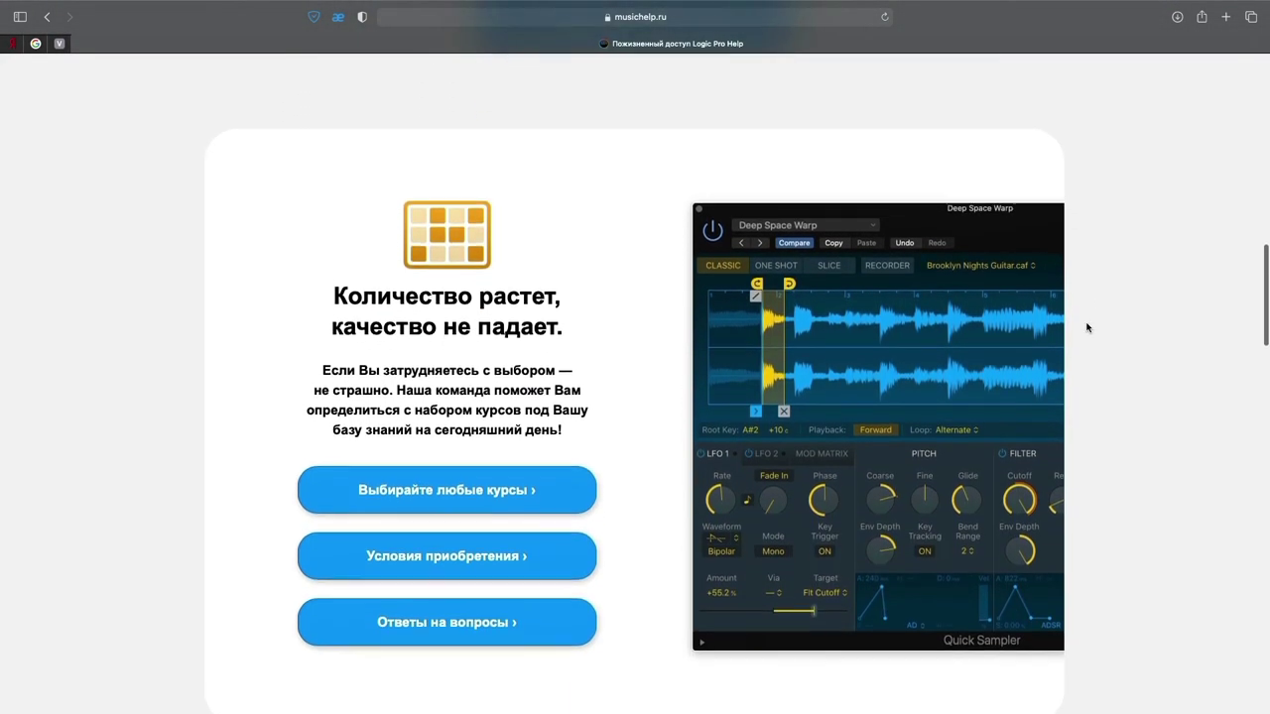
{"action": "scroll", "coordinate": [1087, 327], "scroll_direction": "down", "scroll_amount": 2}
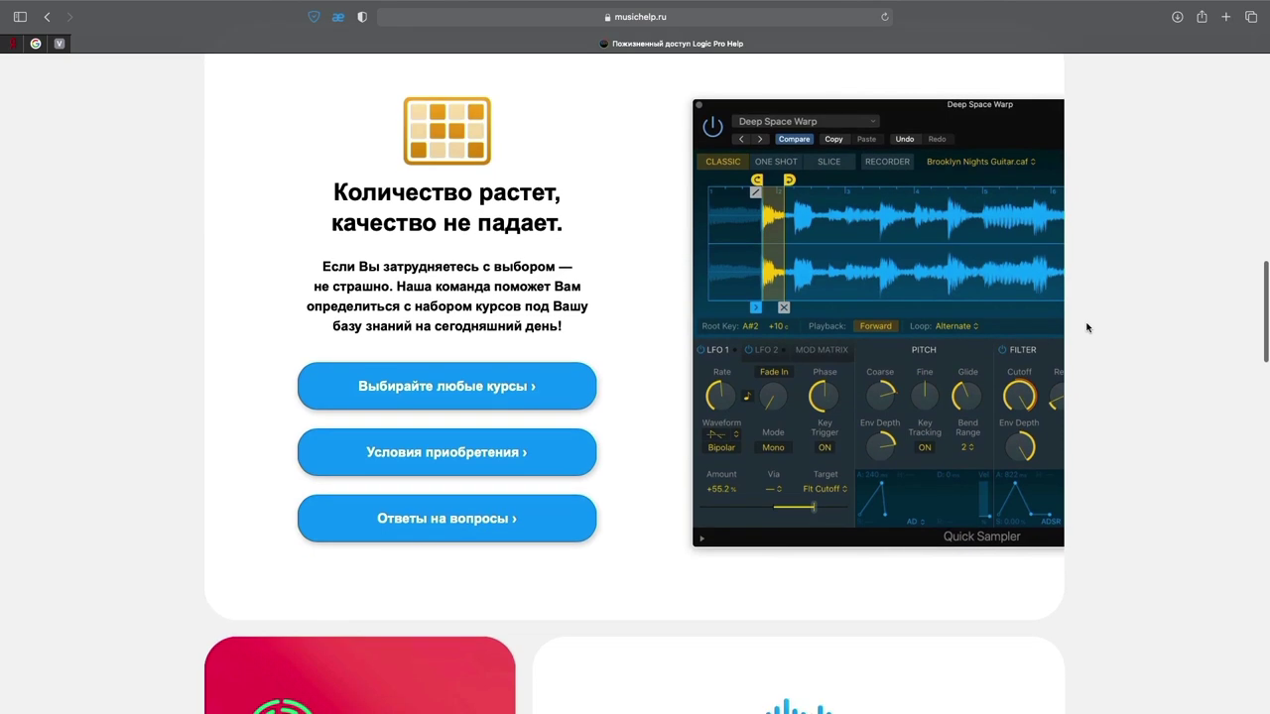
{"action": "scroll", "coordinate": [1086, 328], "scroll_direction": "down", "scroll_amount": 6}
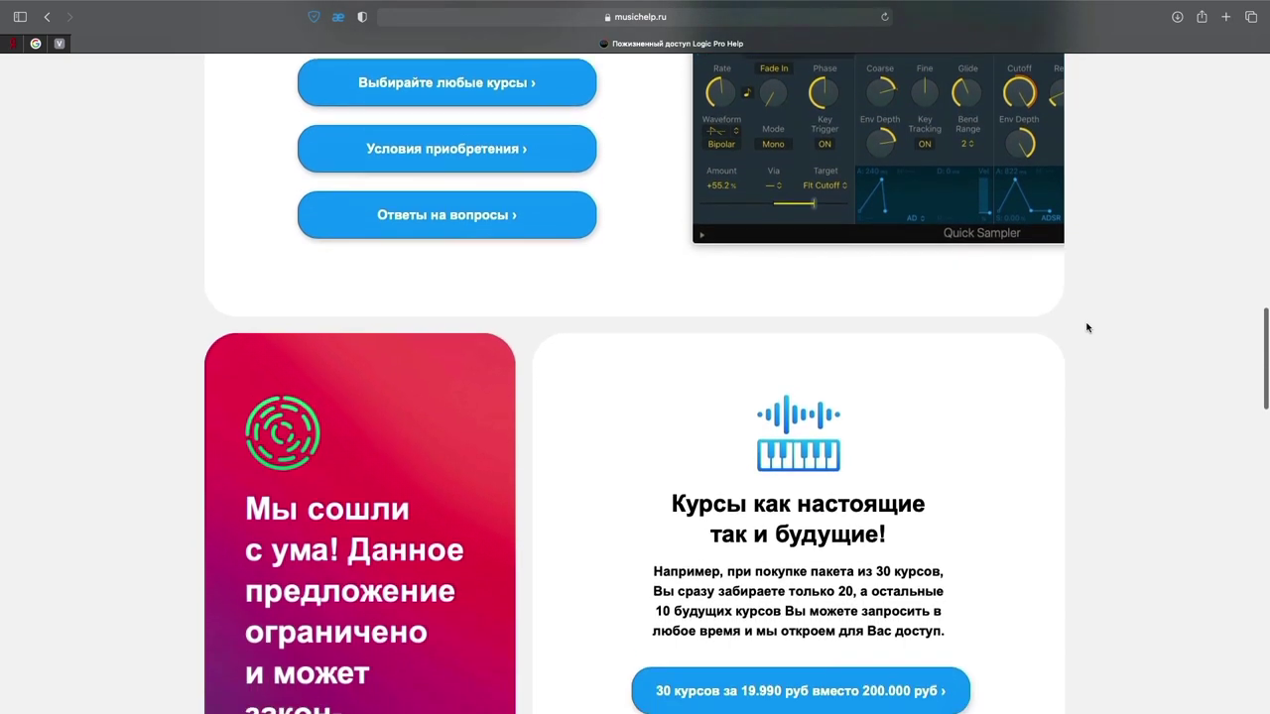
{"action": "scroll", "coordinate": [1086, 328], "scroll_direction": "down", "scroll_amount": 4}
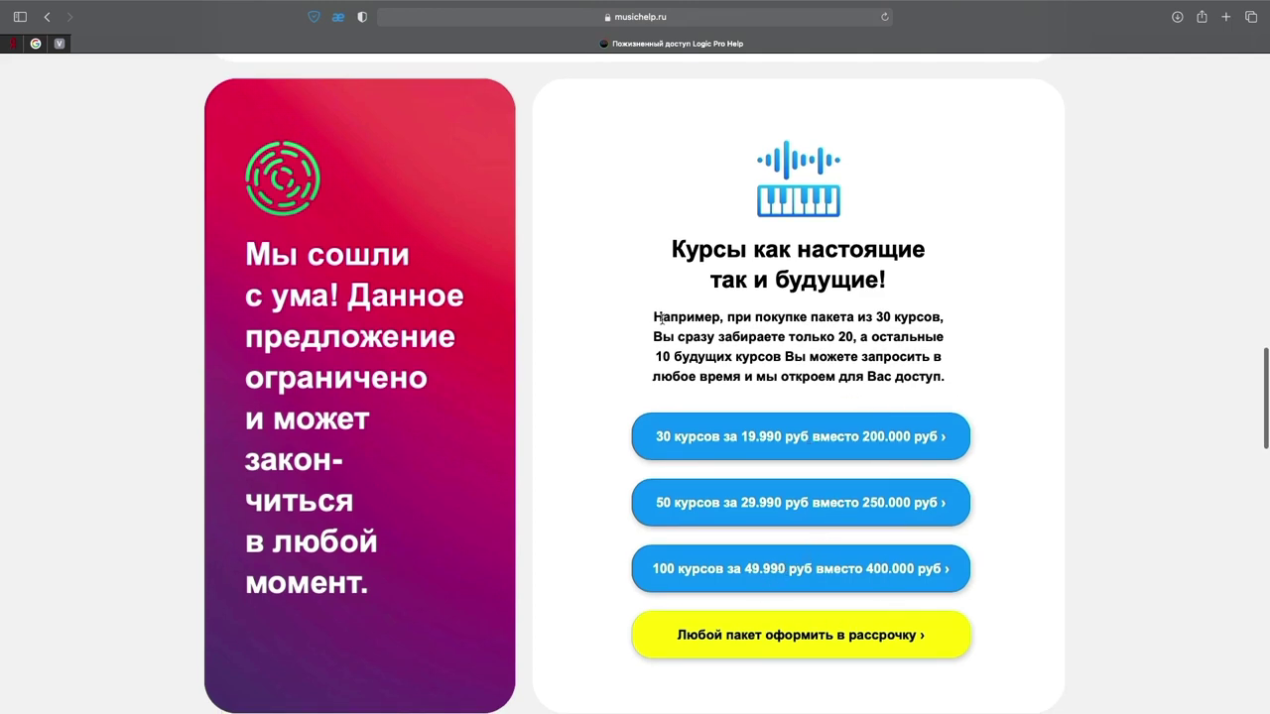
Step: Open the Logic Pro X video course catalogue and look through its collections from quick start to any DAW
{"action": "scroll", "coordinate": [656, 267], "scroll_direction": "down", "scroll_amount": 7}
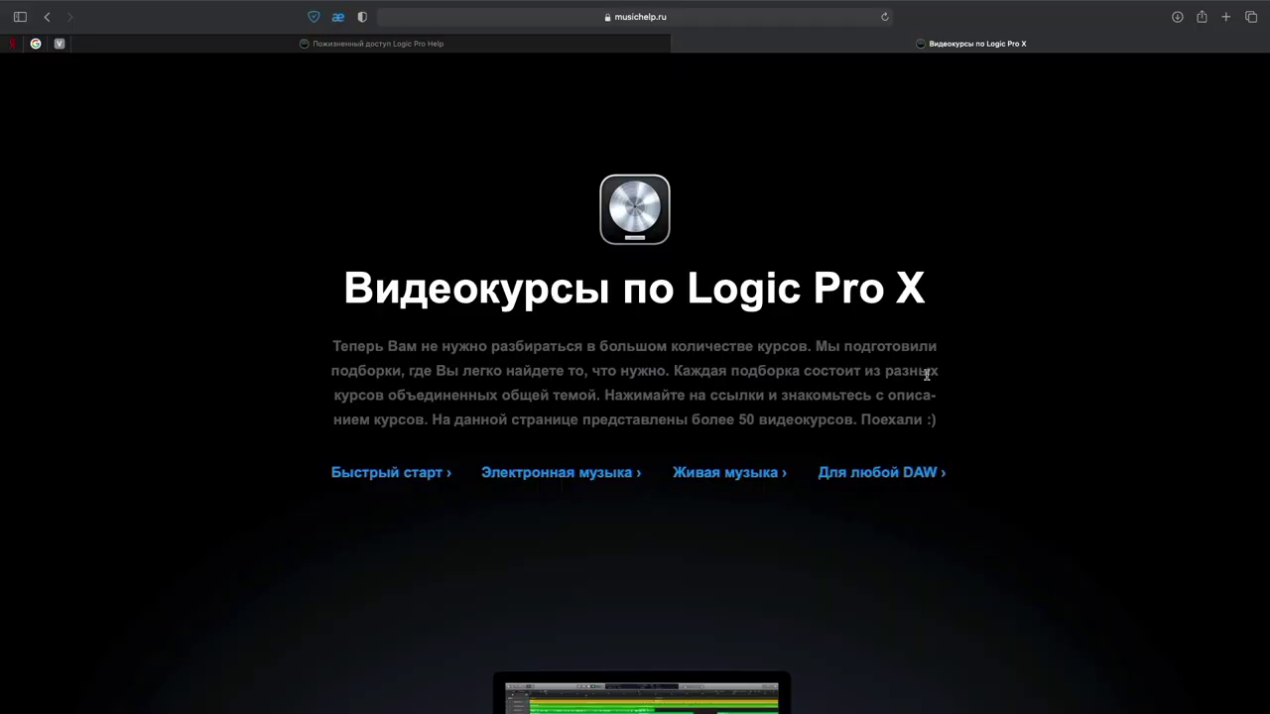
{"action": "scroll", "coordinate": [1016, 378], "scroll_direction": "down", "scroll_amount": 15}
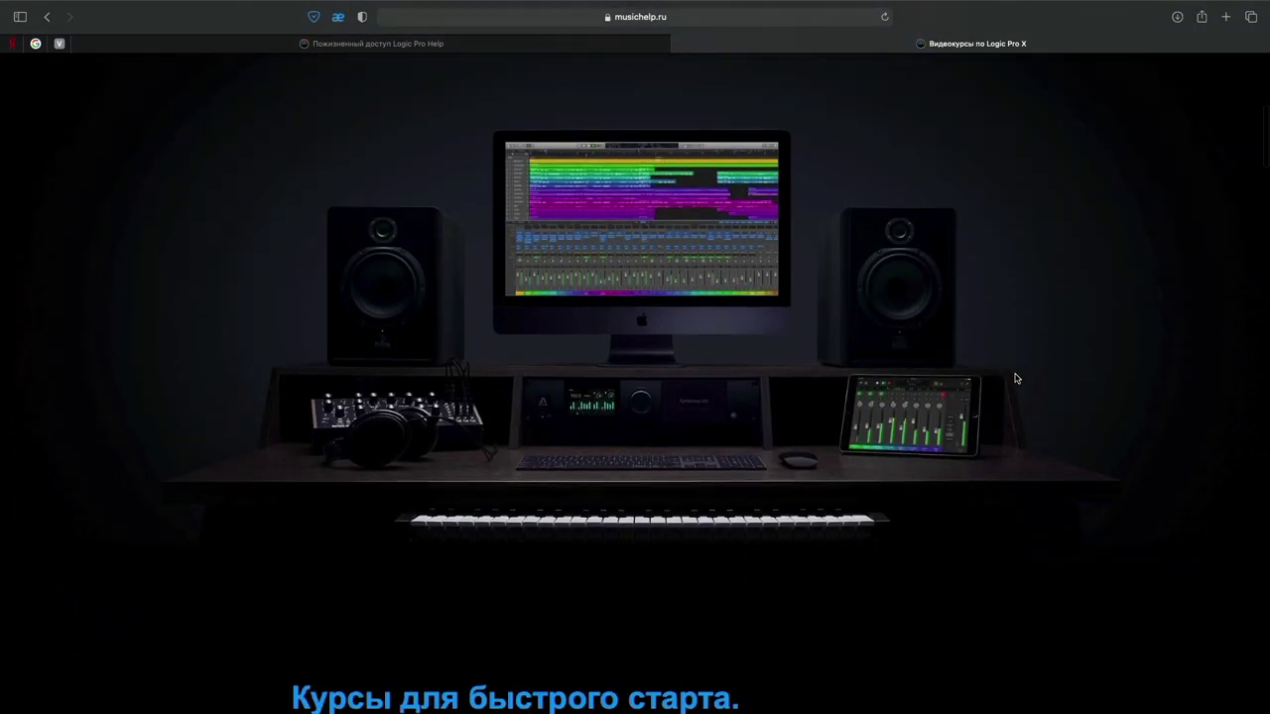
{"action": "scroll", "coordinate": [1016, 378], "scroll_direction": "down", "scroll_amount": 10}
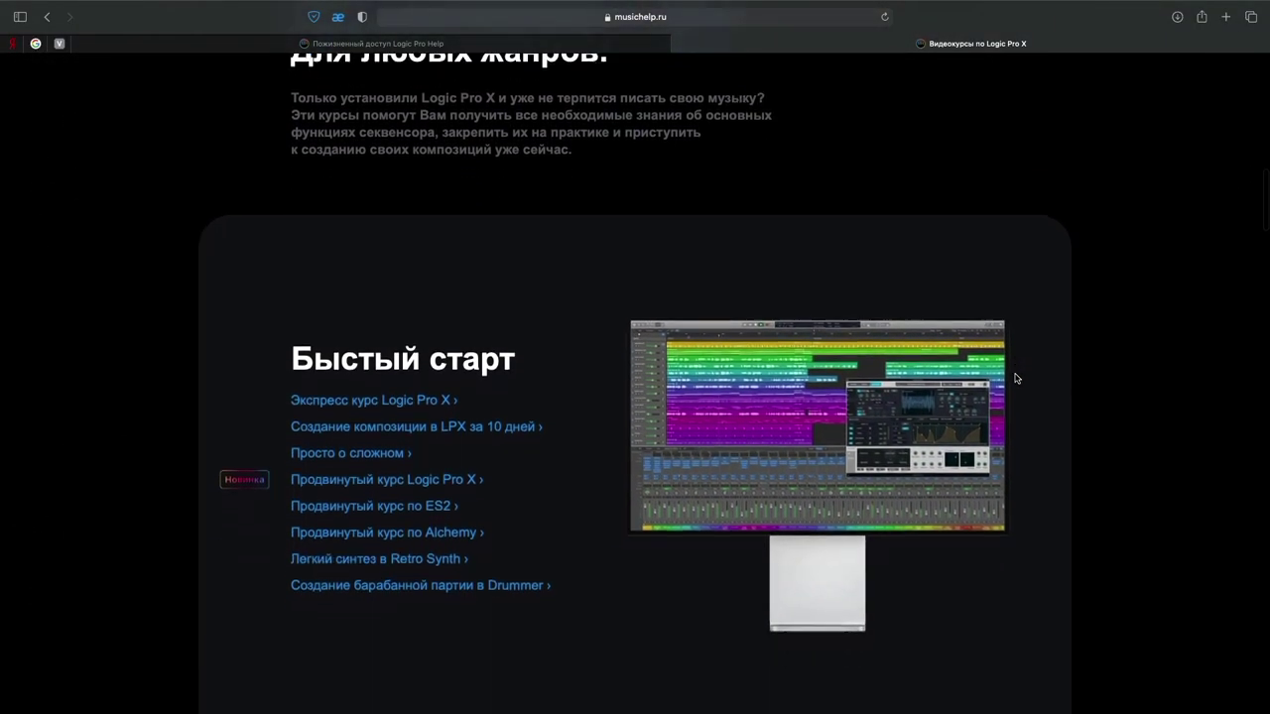
{"action": "scroll", "coordinate": [1016, 378], "scroll_direction": "down", "scroll_amount": 10}
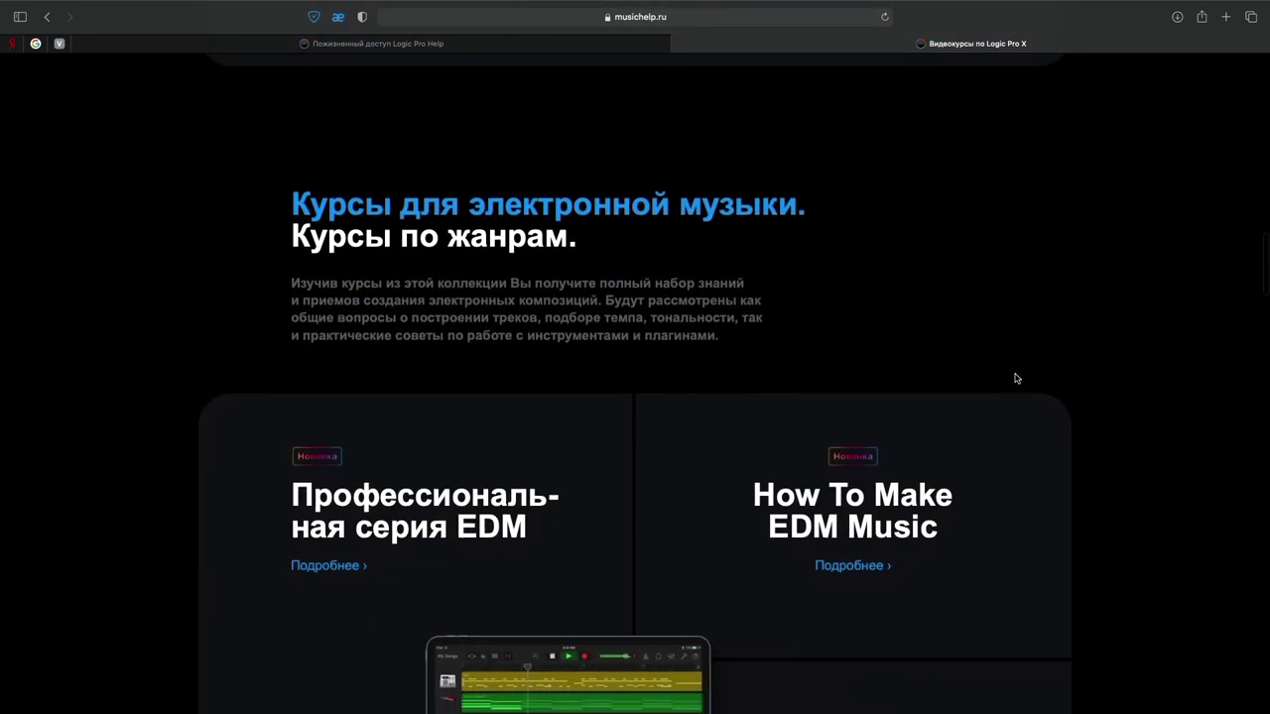
{"action": "scroll", "coordinate": [1016, 378], "scroll_direction": "down", "scroll_amount": 10}
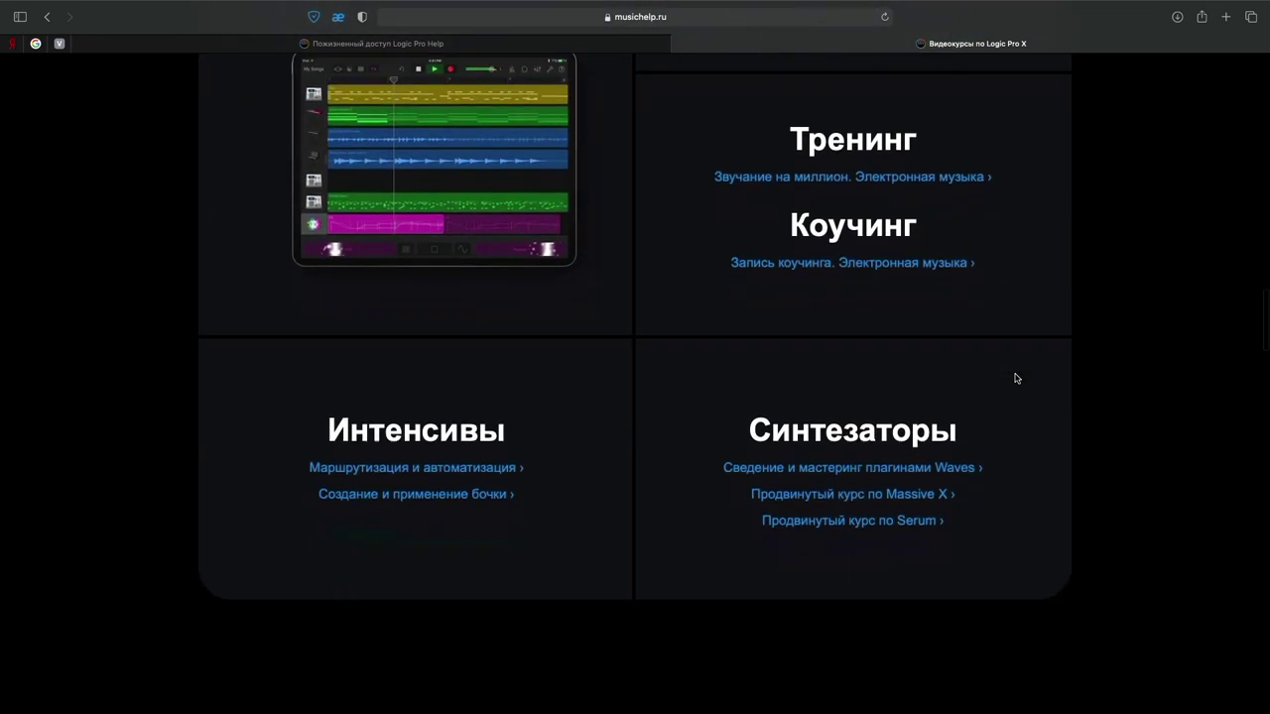
{"action": "scroll", "coordinate": [1016, 378], "scroll_direction": "down", "scroll_amount": 9}
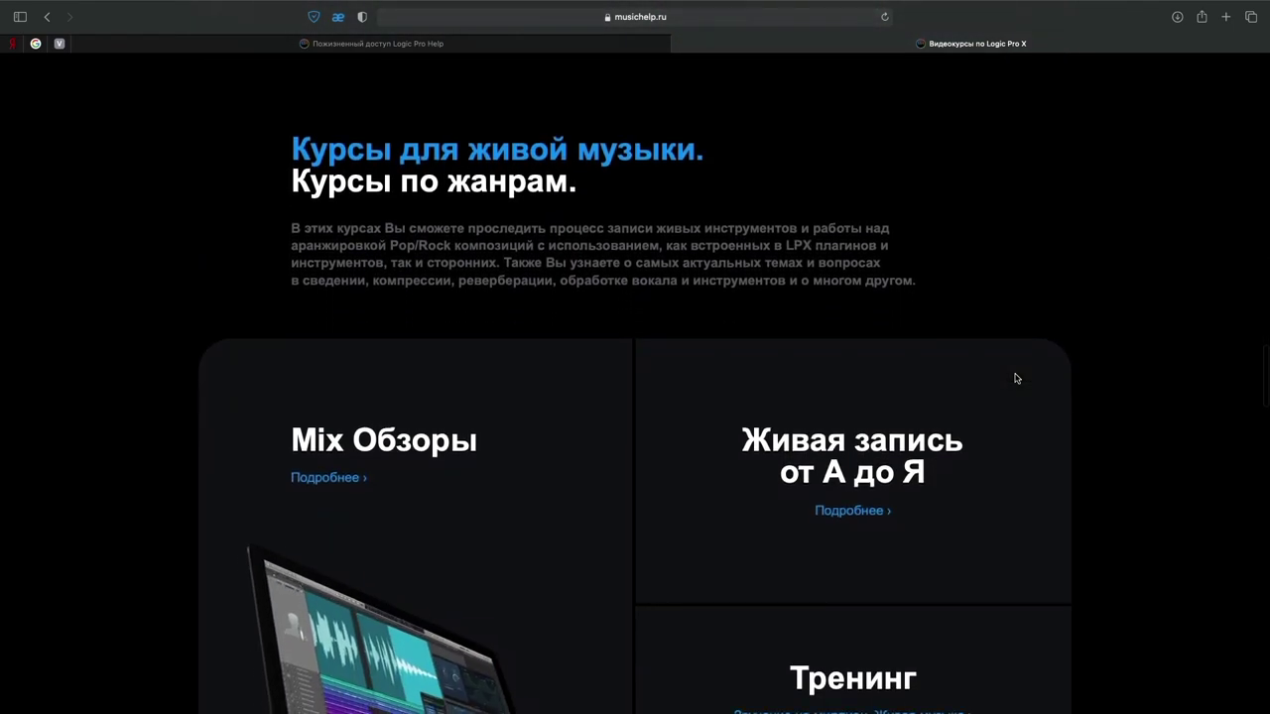
{"action": "scroll", "coordinate": [1016, 379], "scroll_direction": "down", "scroll_amount": 12}
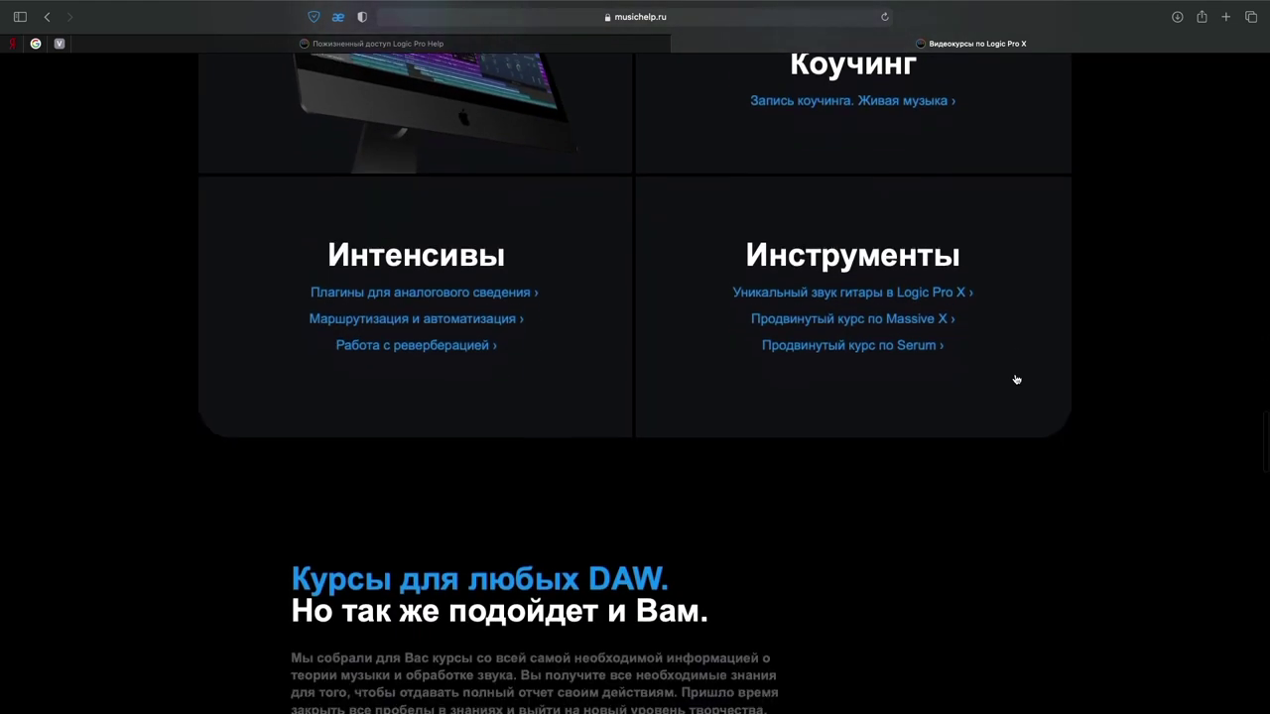
{"action": "scroll", "coordinate": [1016, 379], "scroll_direction": "down", "scroll_amount": 10}
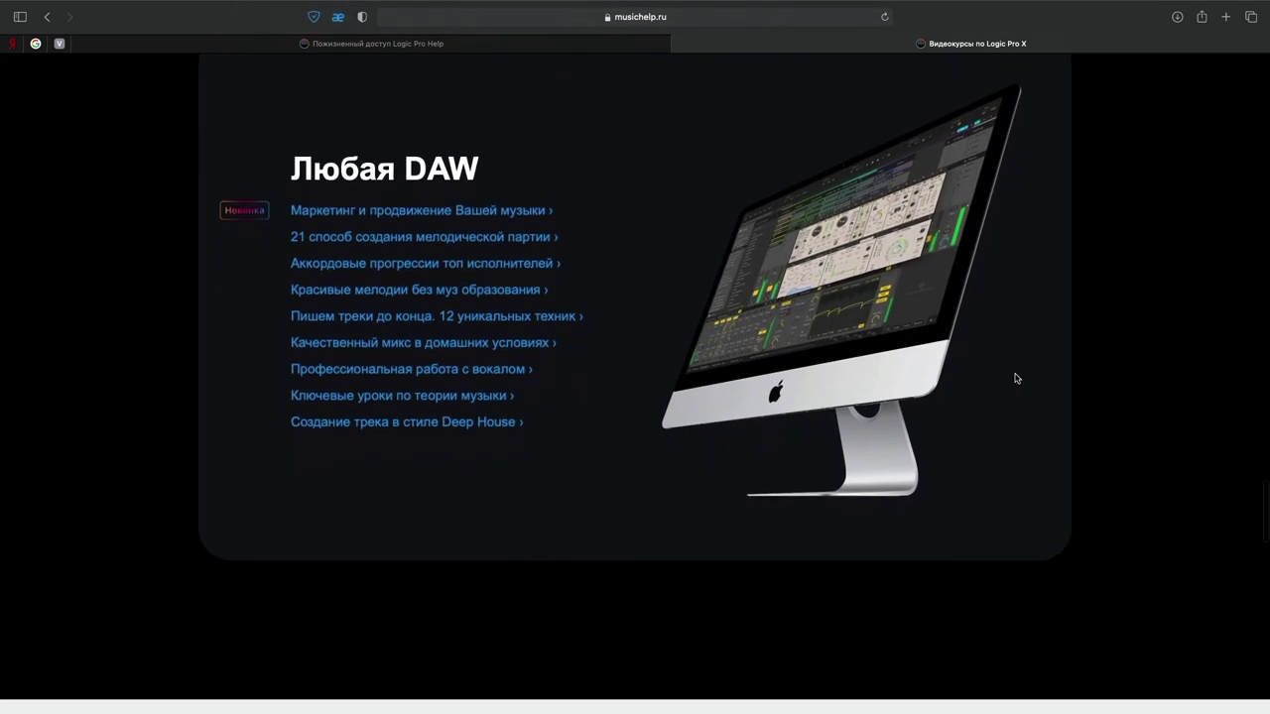
Step: Close the course catalogue and look over the course selection and package sections of the lifetime access page again
{"action": "key", "text": "super+w"}
{"action": "scroll", "coordinate": [1202, 404], "scroll_direction": "up", "scroll_amount": 6}
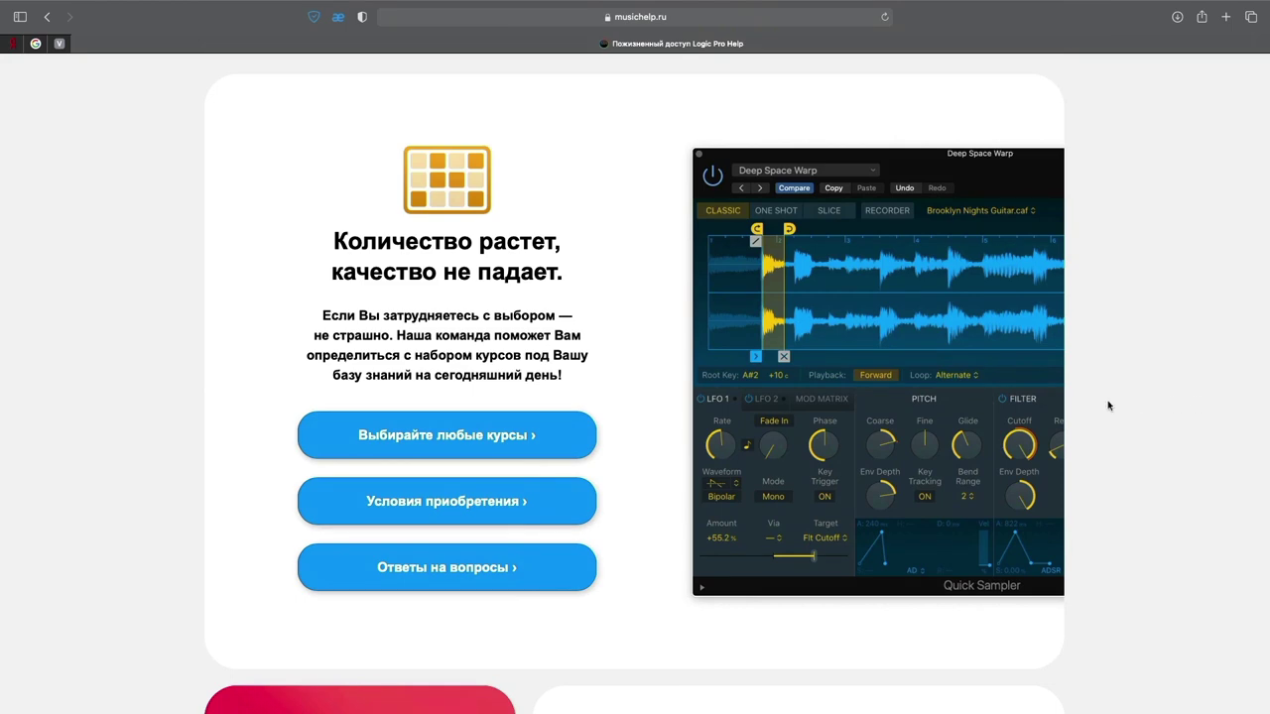
{"action": "scroll", "coordinate": [1028, 407], "scroll_direction": "up", "scroll_amount": 1}
{"action": "scroll", "coordinate": [885, 407], "scroll_direction": "down", "scroll_amount": 9}
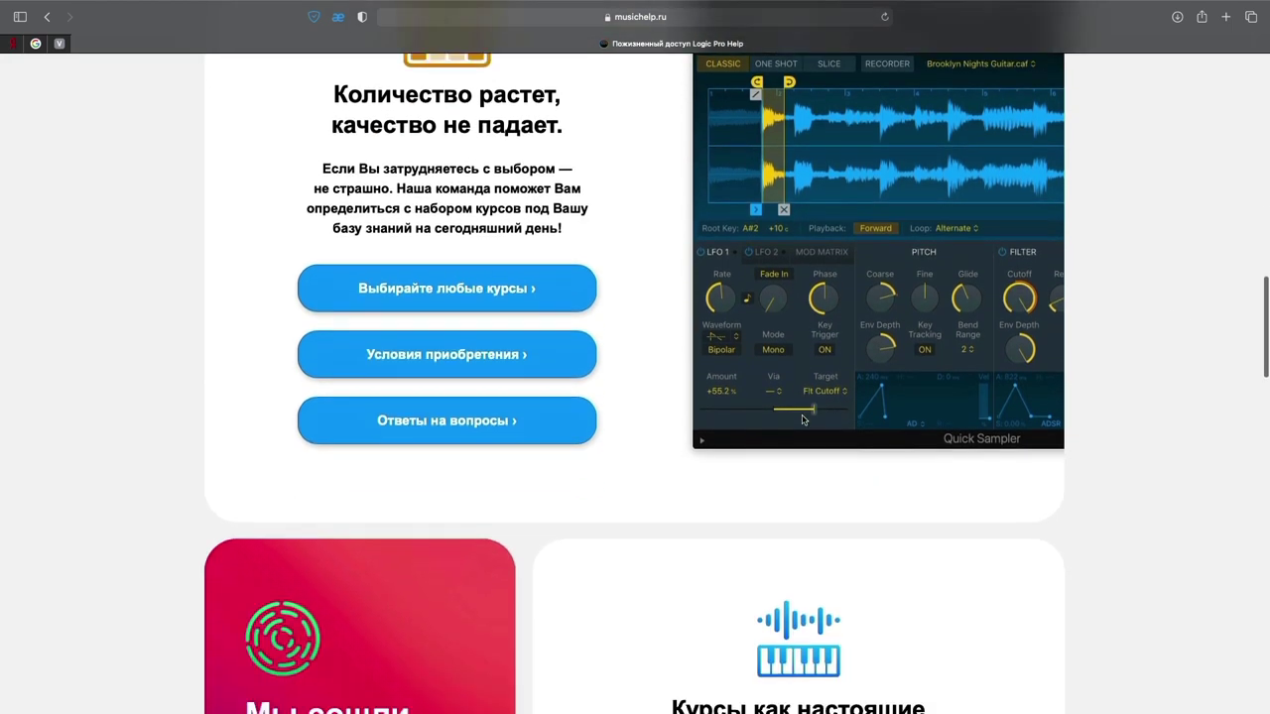
Step: Open the purchase terms (Условия приобретения) on the lifetime access page, look them over and close them
{"action": "scroll", "coordinate": [806, 420], "scroll_direction": "down", "scroll_amount": 2}
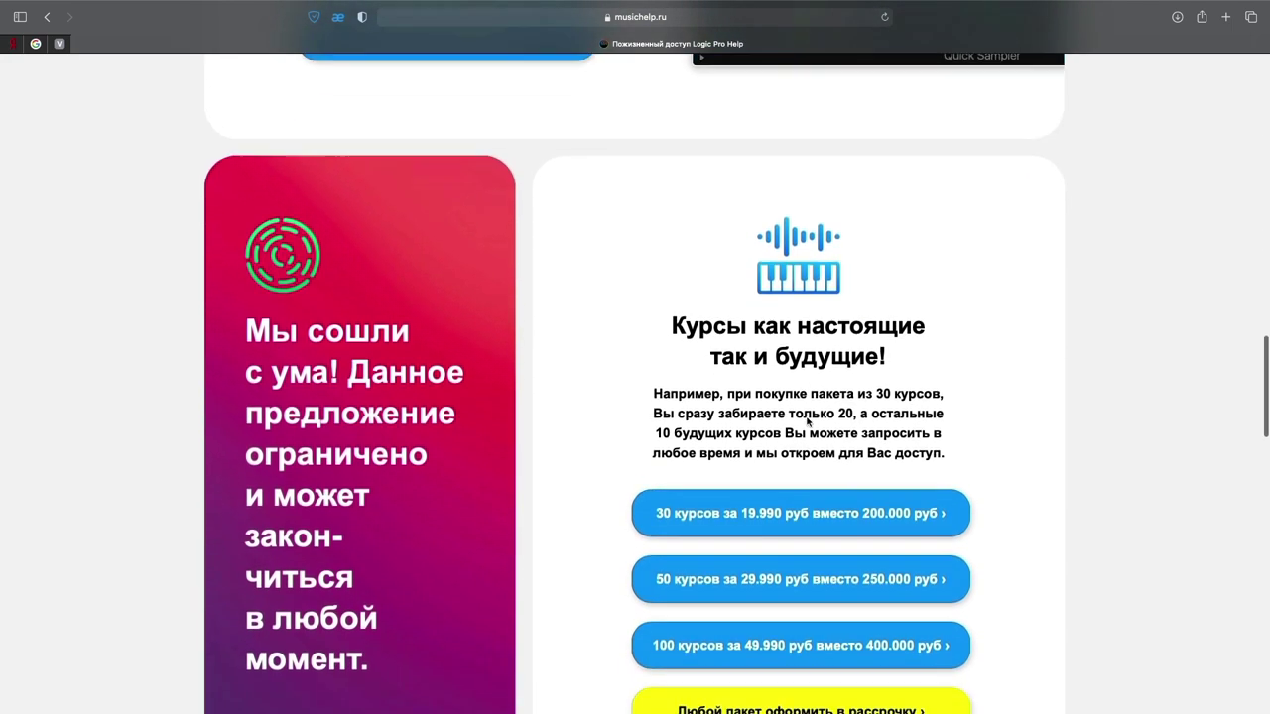
{"action": "scroll", "coordinate": [803, 421], "scroll_direction": "up", "scroll_amount": 10}
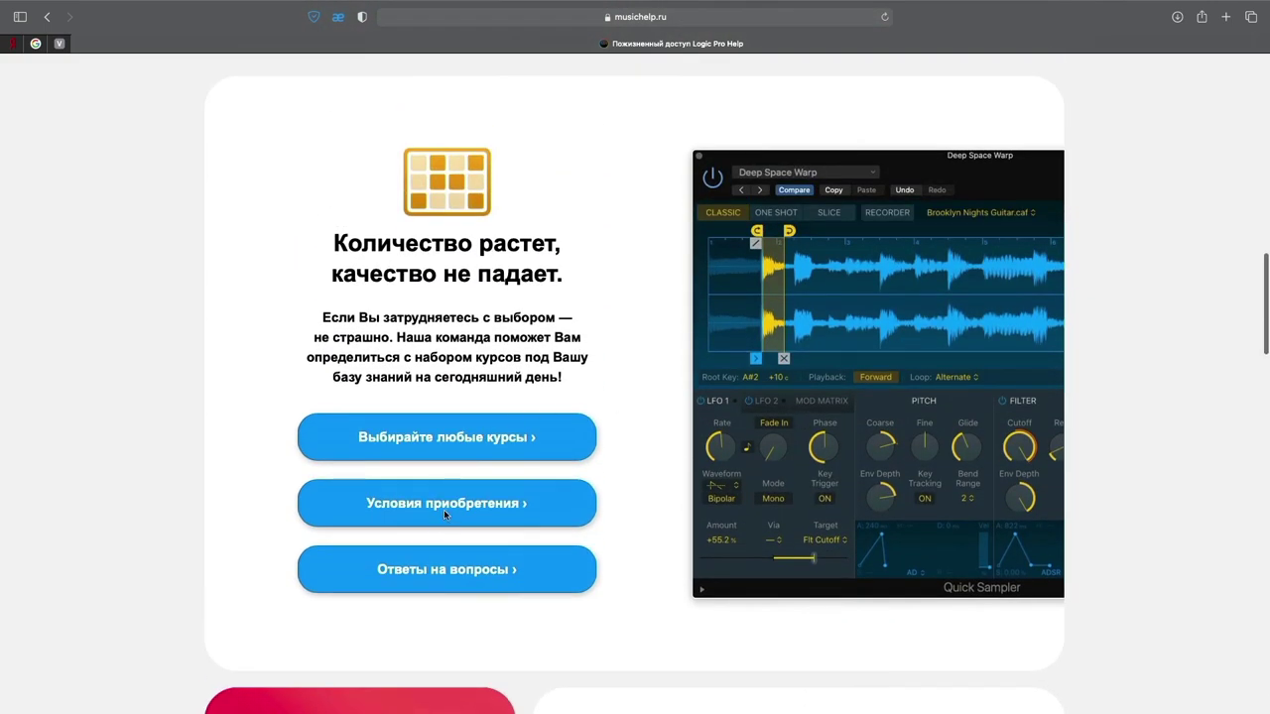
{"action": "left_click", "coordinate": [444, 509]}
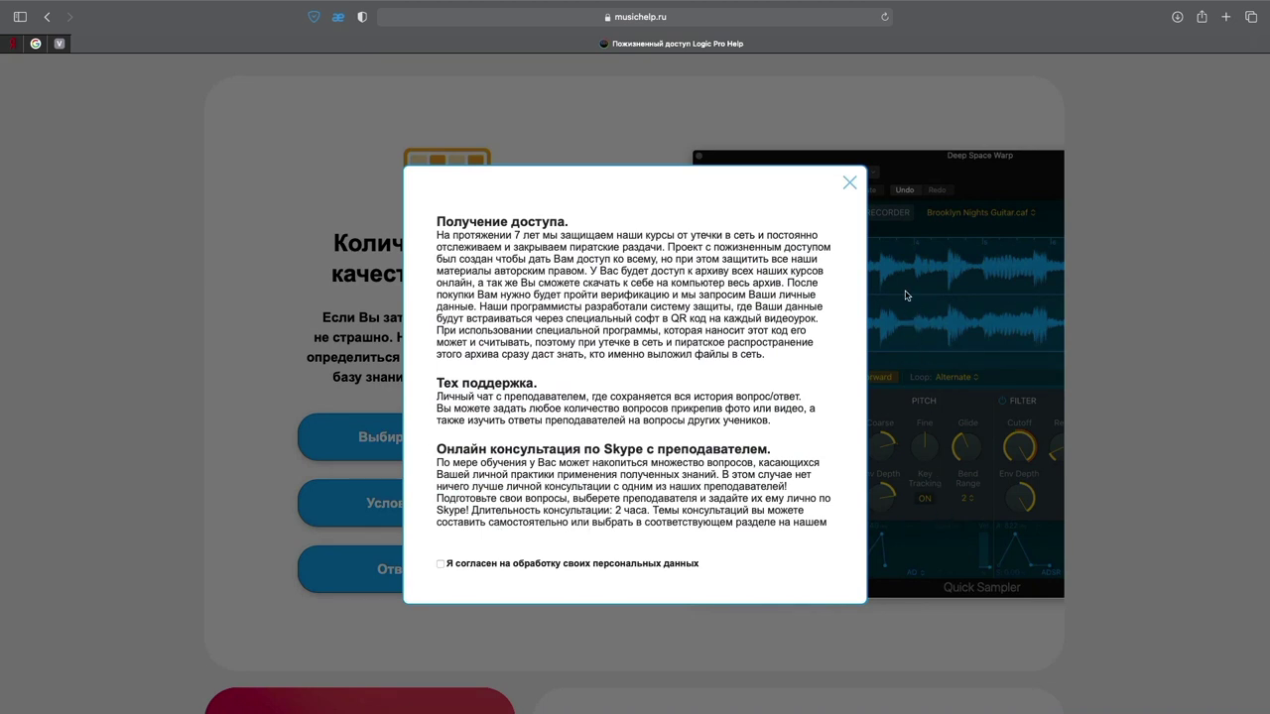
{"action": "left_click", "coordinate": [850, 186]}
Step: Look through the course package prices, the included privileges and the commercial software sections of the lifetime access page
{"action": "scroll", "coordinate": [683, 267], "scroll_direction": "down", "scroll_amount": 6}
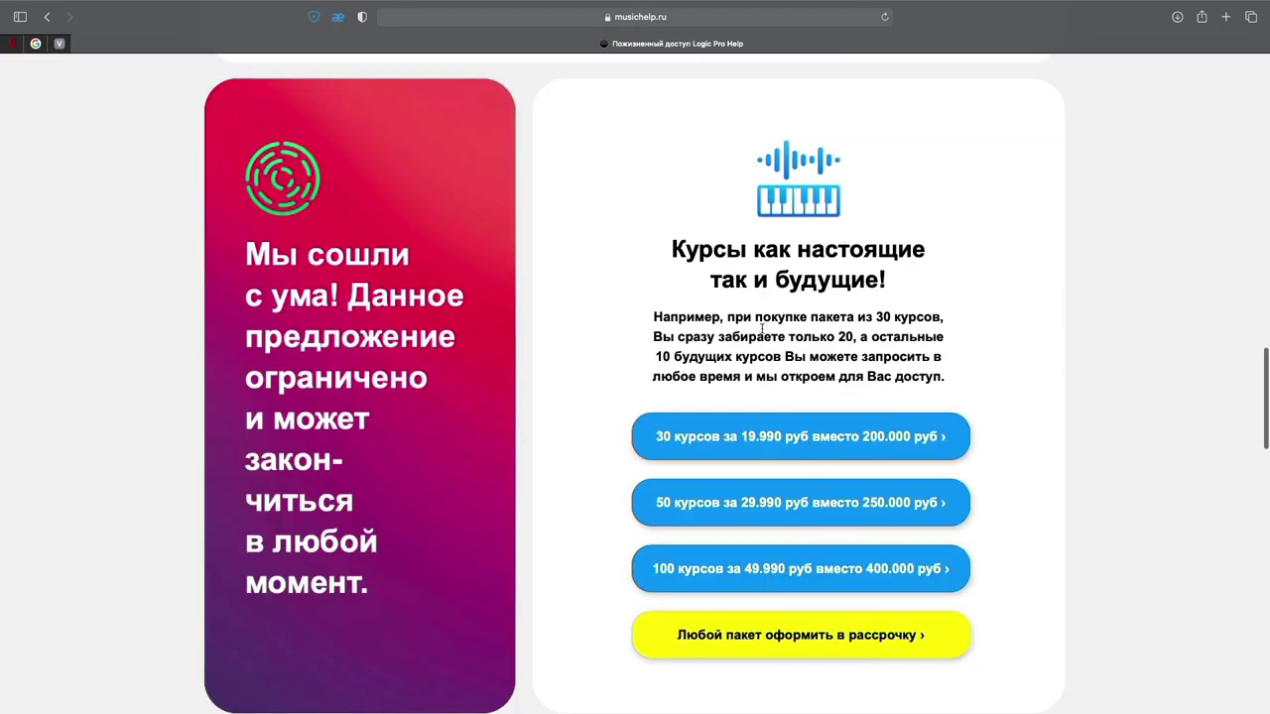
{"action": "scroll", "coordinate": [656, 266], "scroll_direction": "down", "scroll_amount": 10}
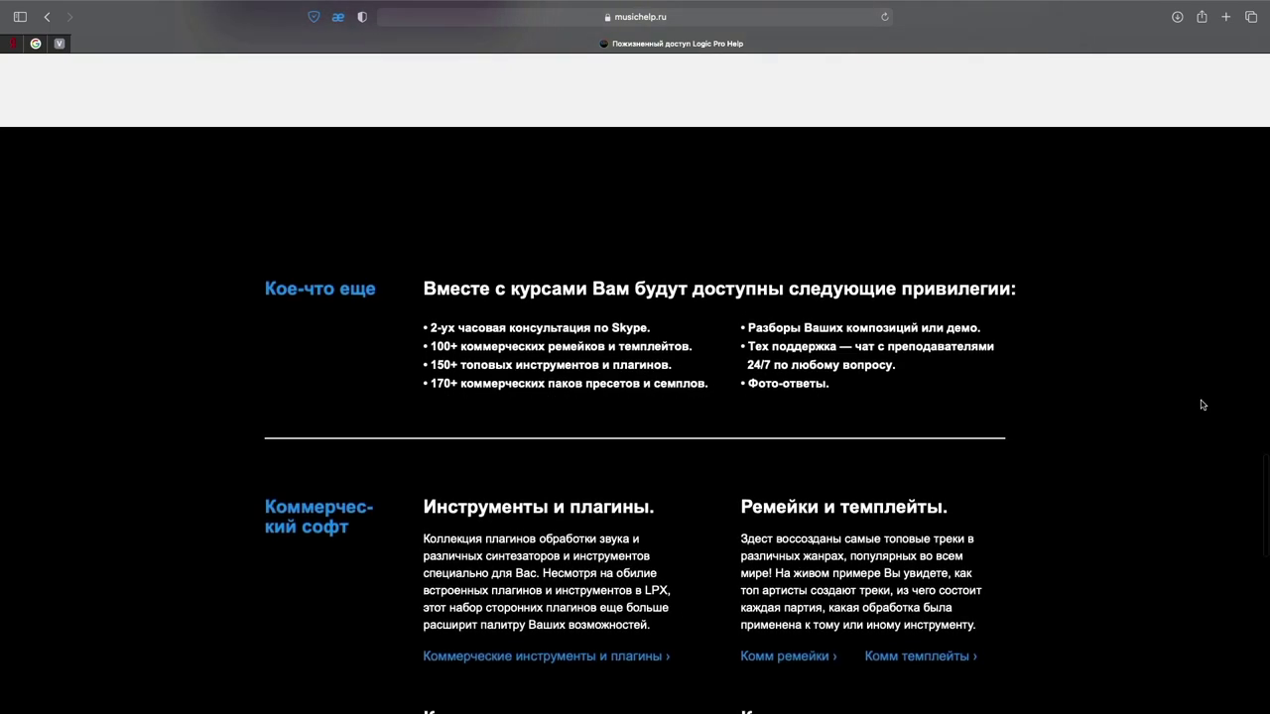
{"action": "scroll", "coordinate": [1201, 405], "scroll_direction": "down", "scroll_amount": 3}
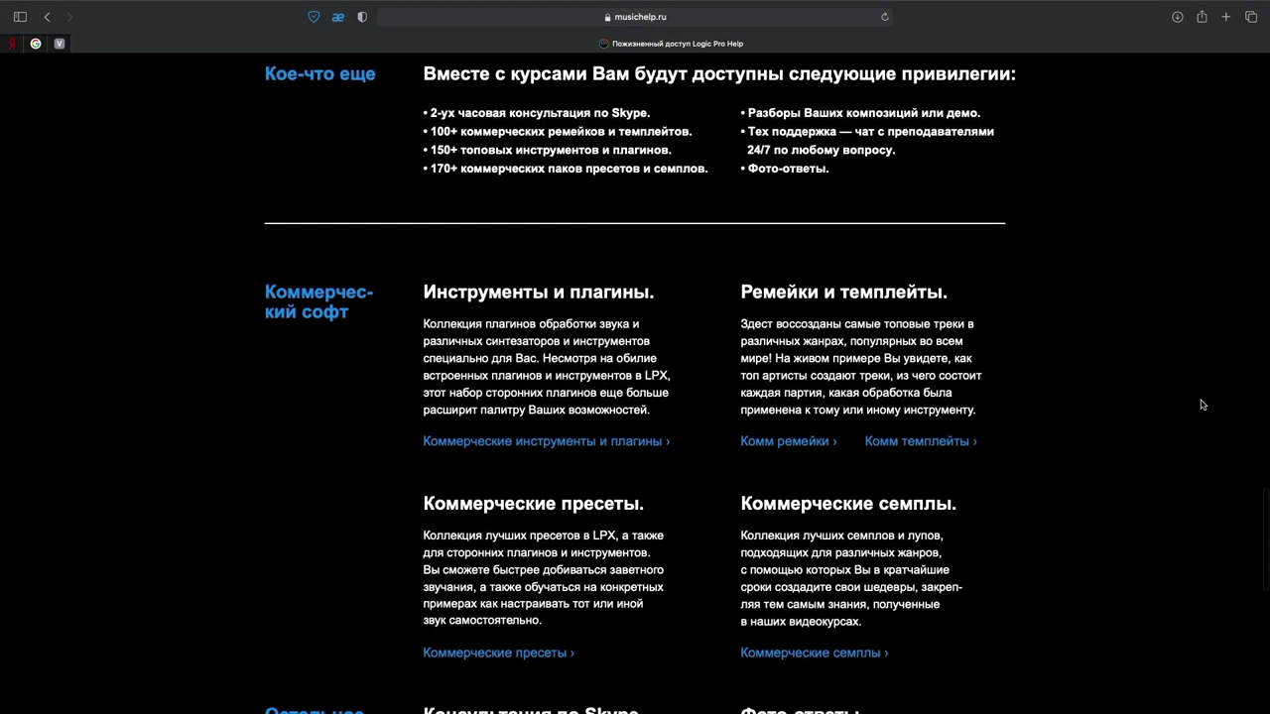
{"action": "scroll", "coordinate": [1201, 405], "scroll_direction": "down", "scroll_amount": 3}
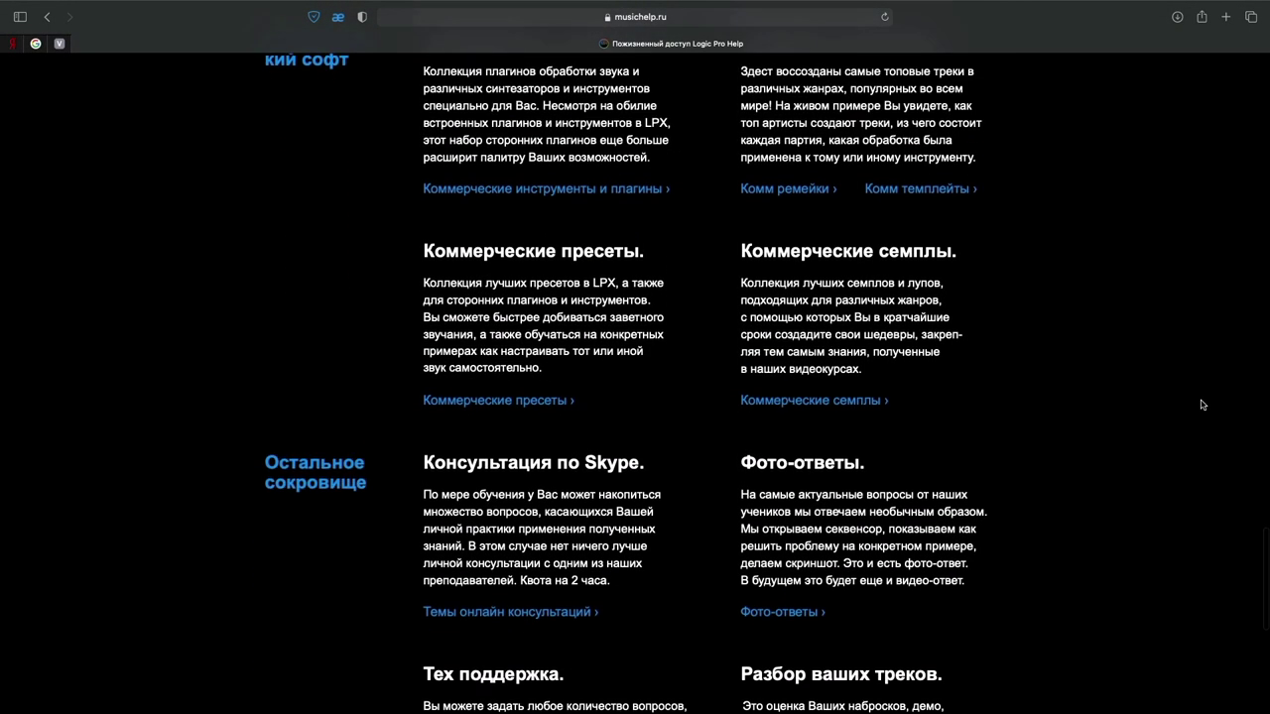
{"action": "scroll", "coordinate": [1202, 405], "scroll_direction": "down", "scroll_amount": 3}
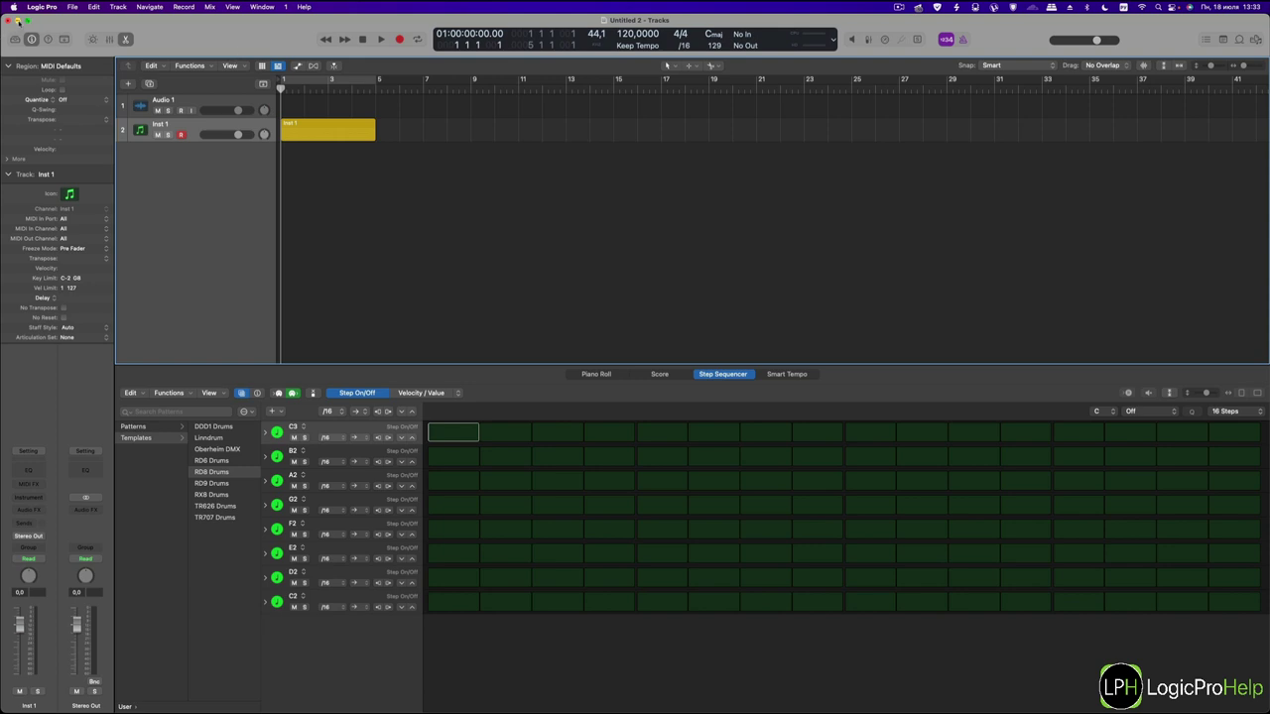
Step: Minimize the Logic Pro project to view the Finder folders, restore it and show All Files in its file browser
{"action": "left_click", "coordinate": [17, 20]}
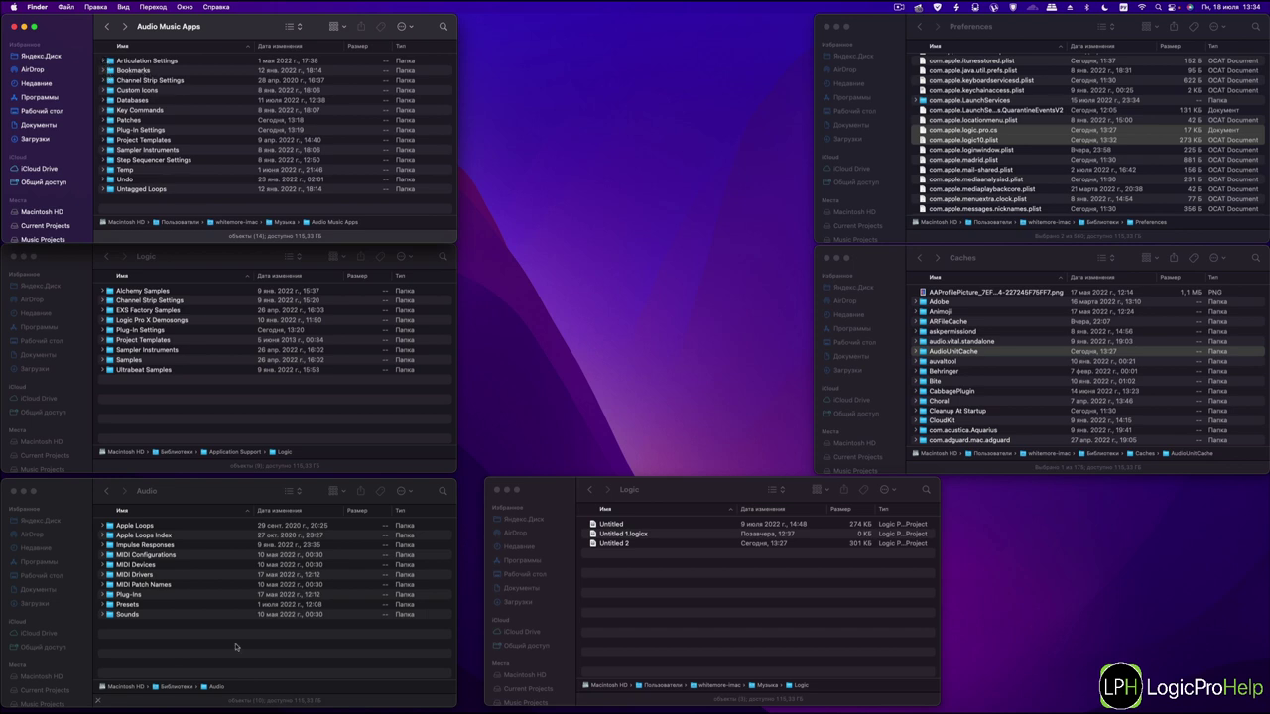
{"action": "left_click", "coordinate": [280, 697]}
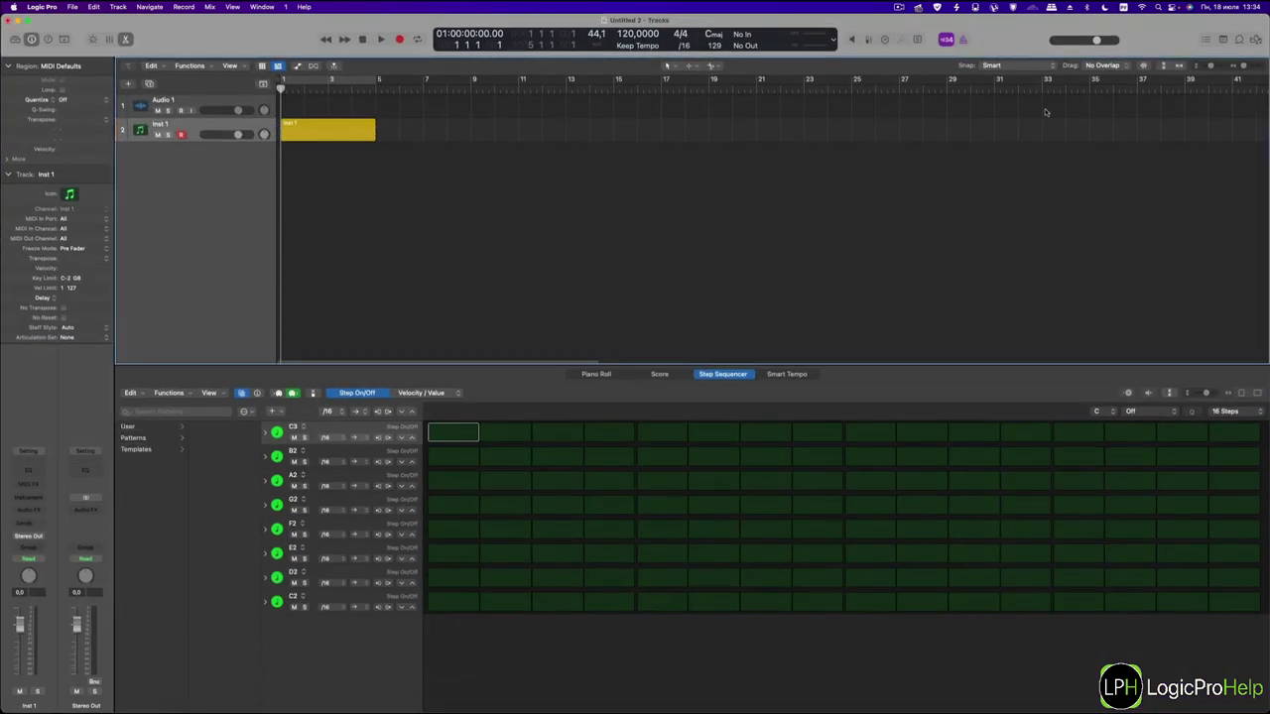
{"action": "left_click", "coordinate": [1255, 39]}
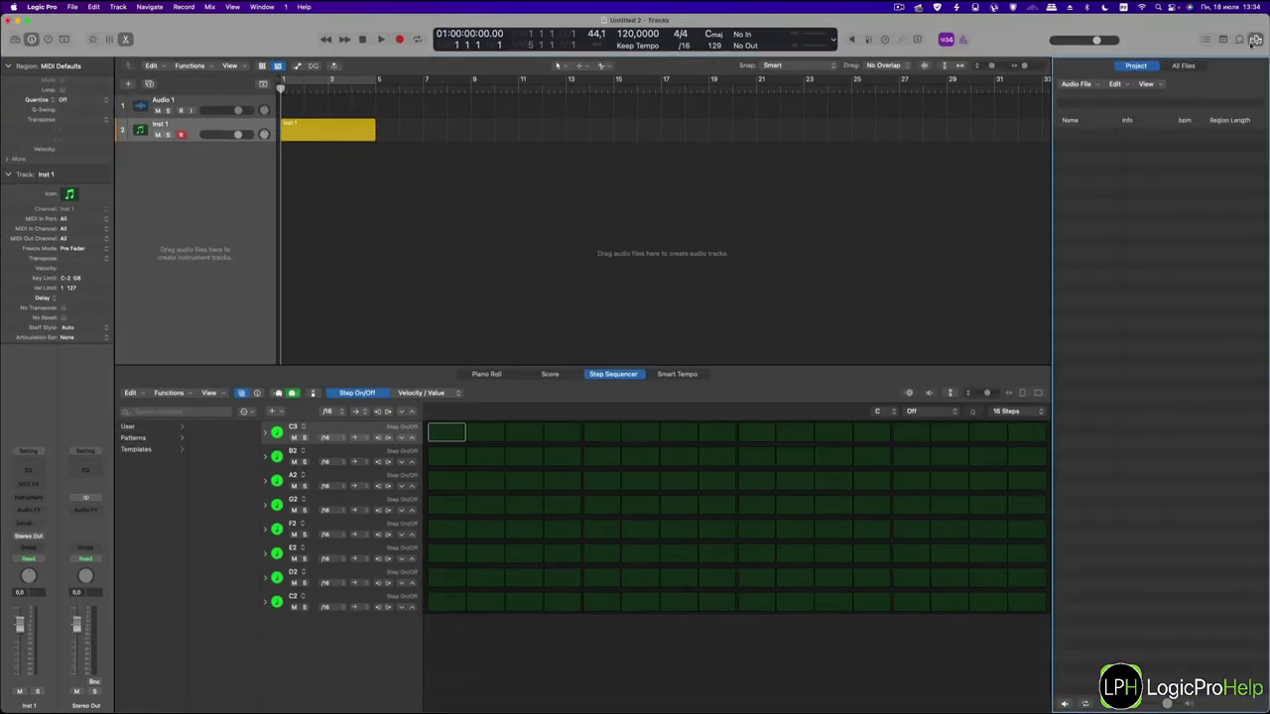
{"action": "left_click", "coordinate": [1183, 65]}
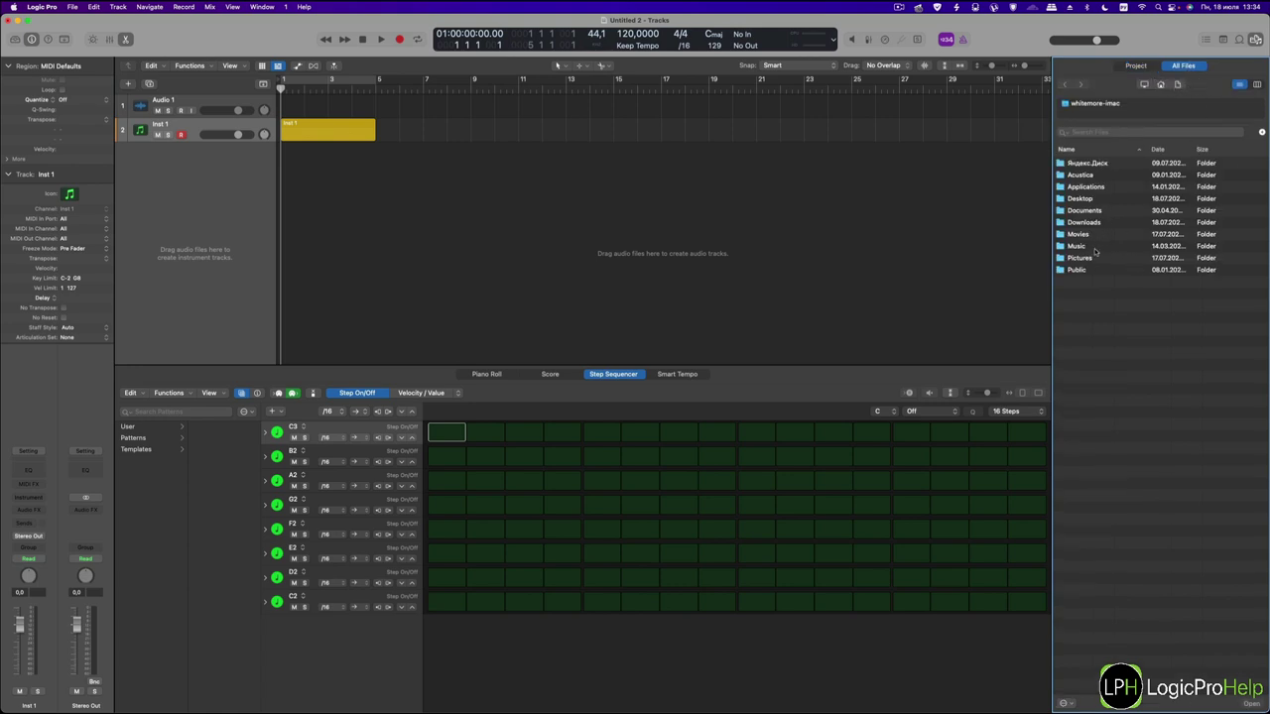
Step: Switch to Finder, expand Channel Strip Settings and its Bus folder in Audio Music Apps, and select WTR Mastering Chain.cst
{"action": "left_click", "coordinate": [18, 20]}
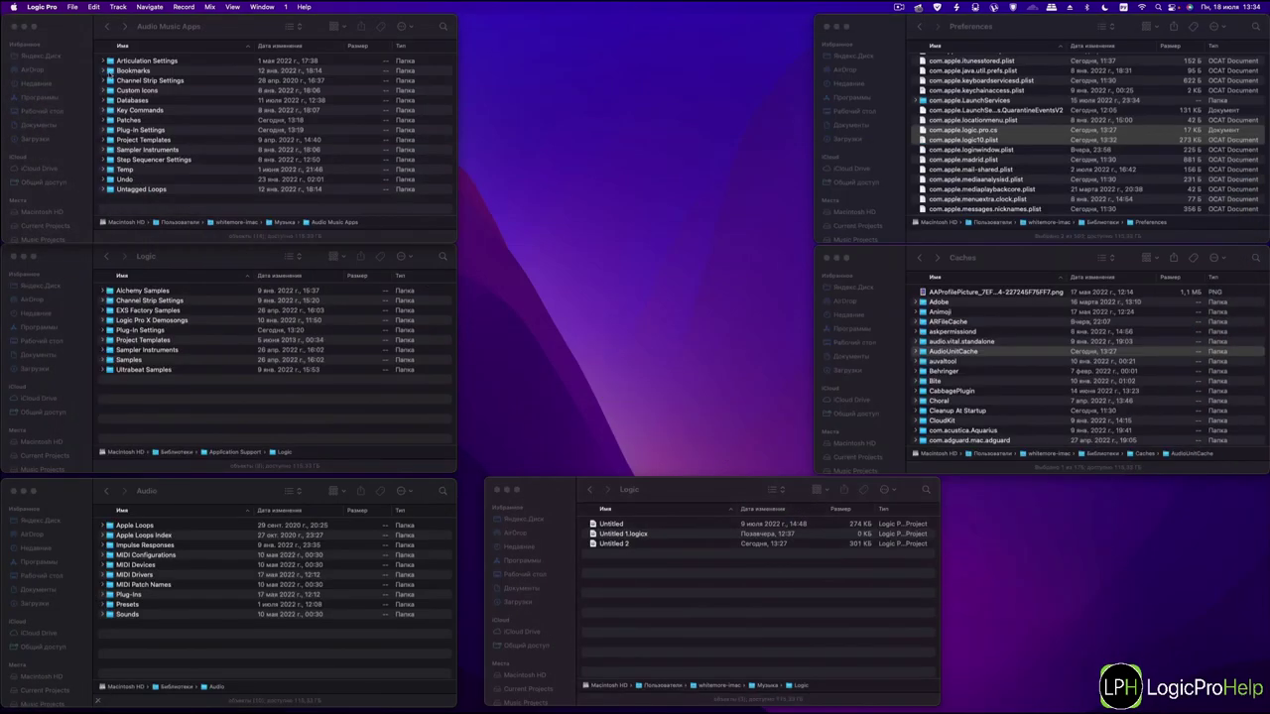
{"action": "left_click", "coordinate": [174, 88]}
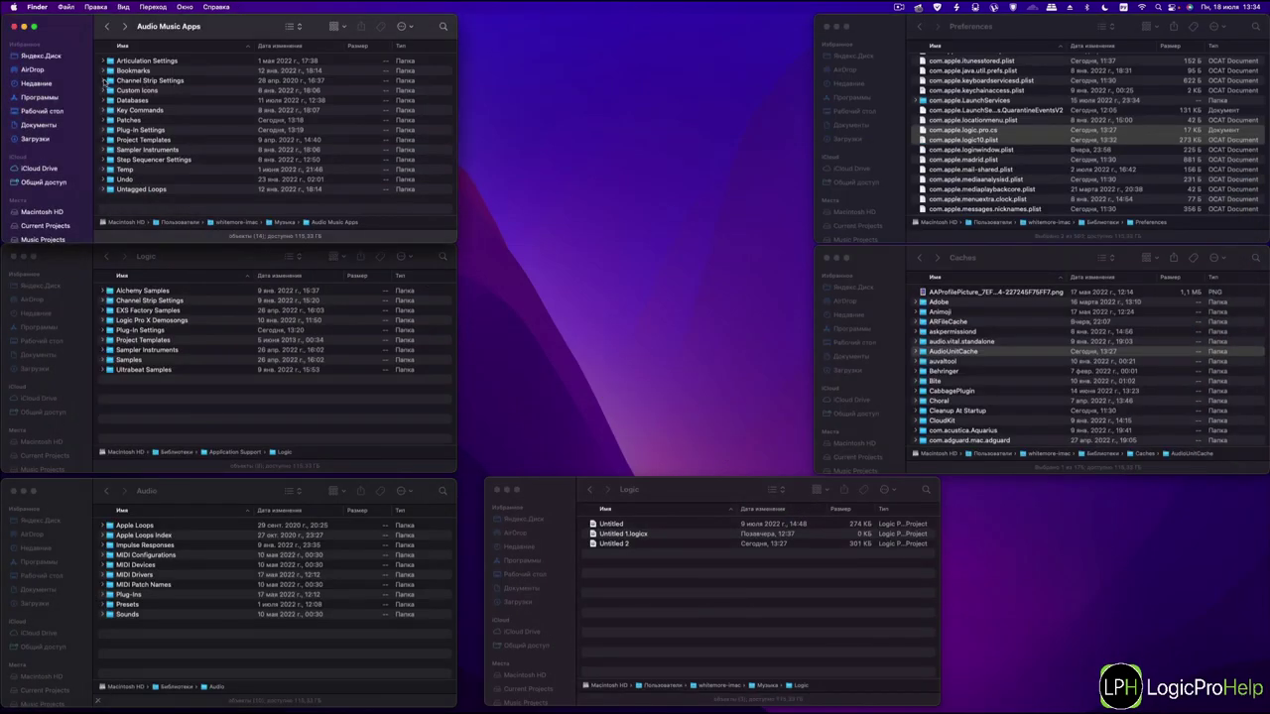
{"action": "left_click", "coordinate": [103, 82]}
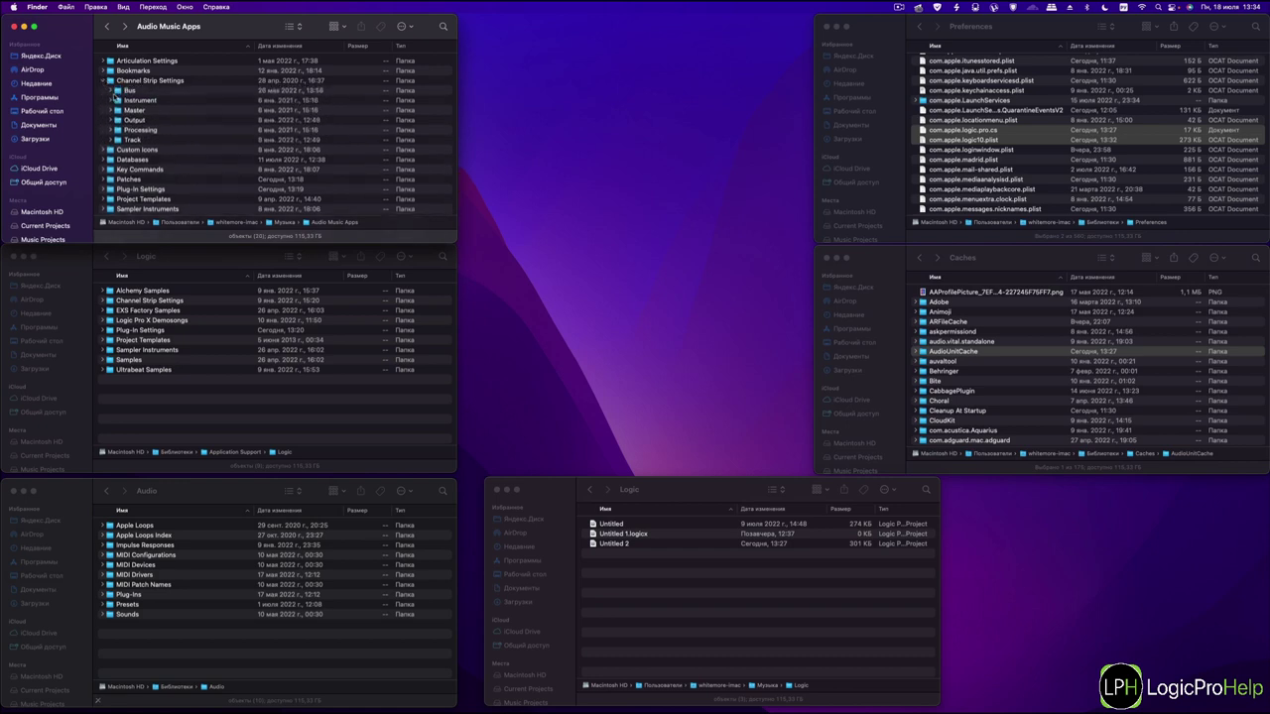
{"action": "left_click", "coordinate": [110, 90]}
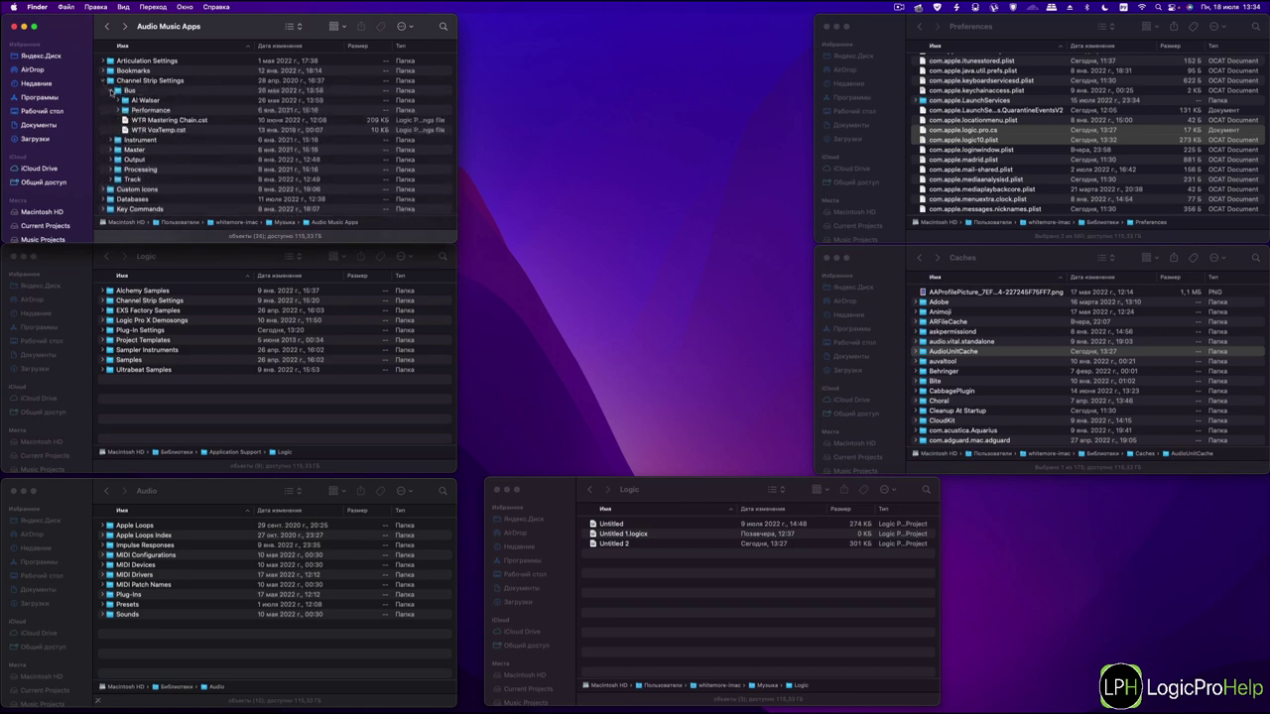
{"action": "left_click", "coordinate": [160, 120]}
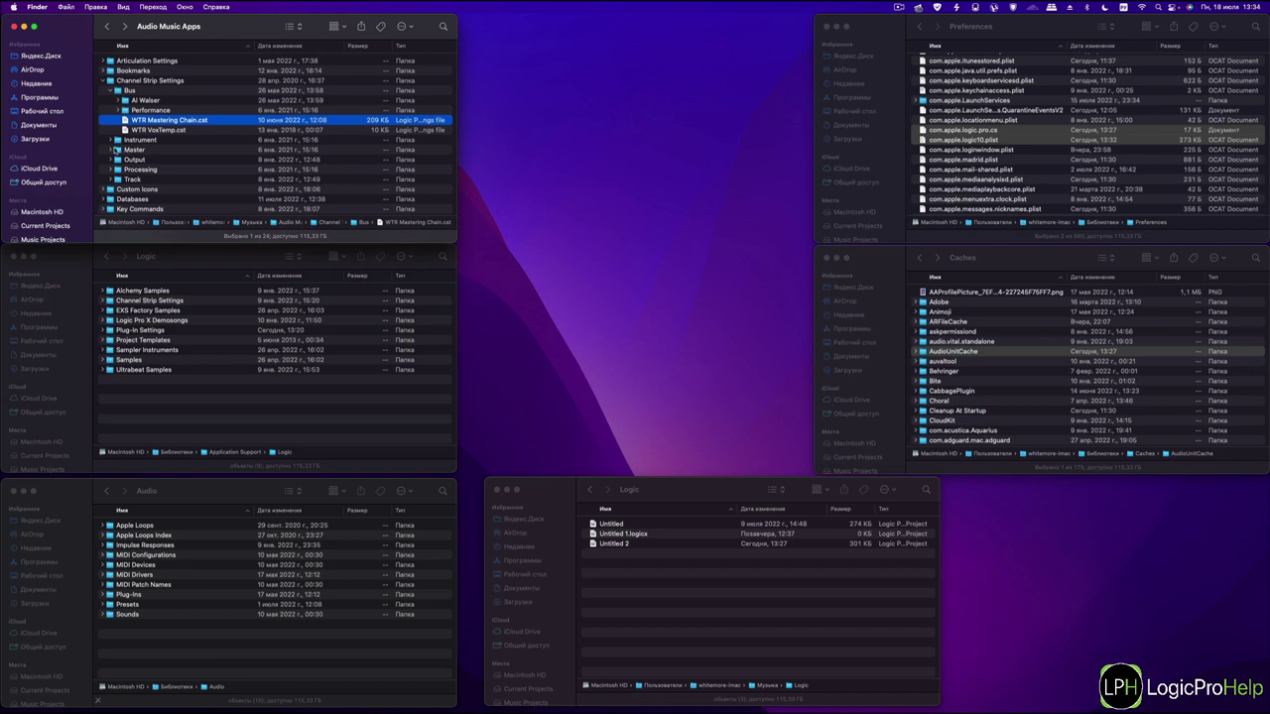
Step: Inspect the Master and Output channel strip folders, including WTR Master Out.cst and WTR Mixing Out.cst, and collapse both
{"action": "left_click", "coordinate": [110, 150]}
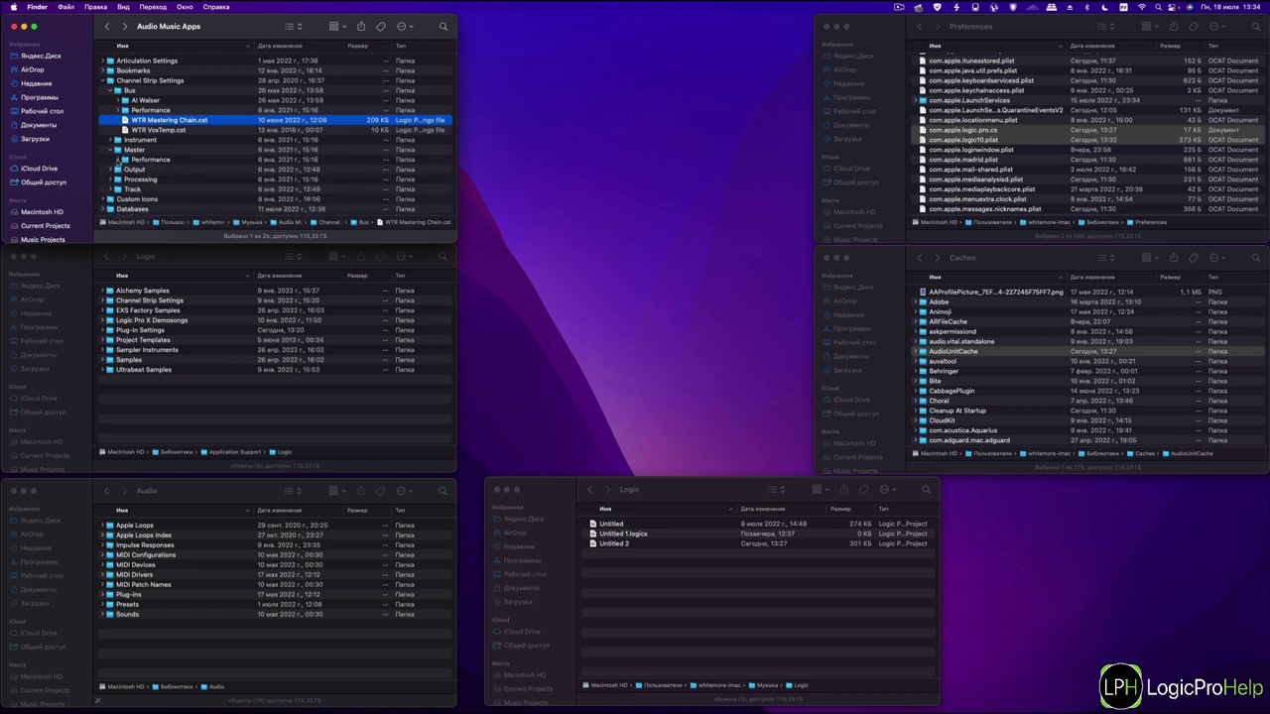
{"action": "left_click", "coordinate": [108, 151]}
{"action": "left_click", "coordinate": [110, 150]}
{"action": "left_click", "coordinate": [111, 160]}
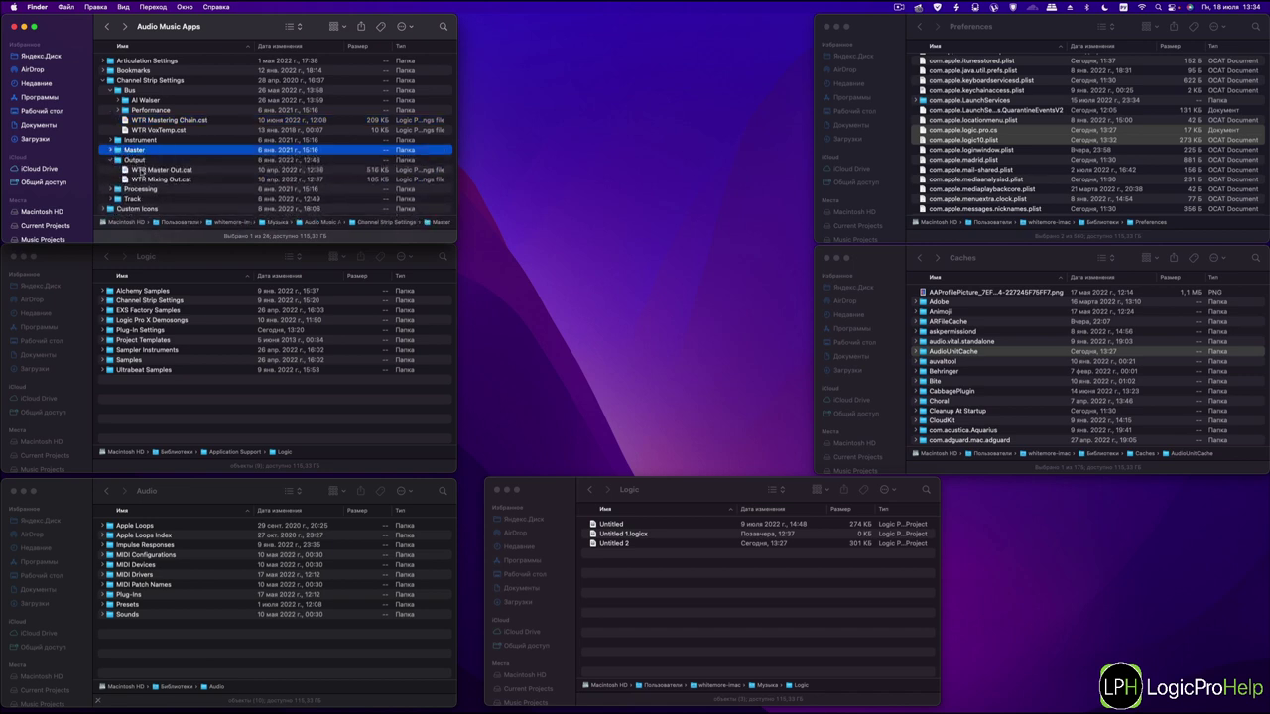
{"action": "left_click", "coordinate": [158, 170]}
{"action": "left_click", "coordinate": [162, 181]}
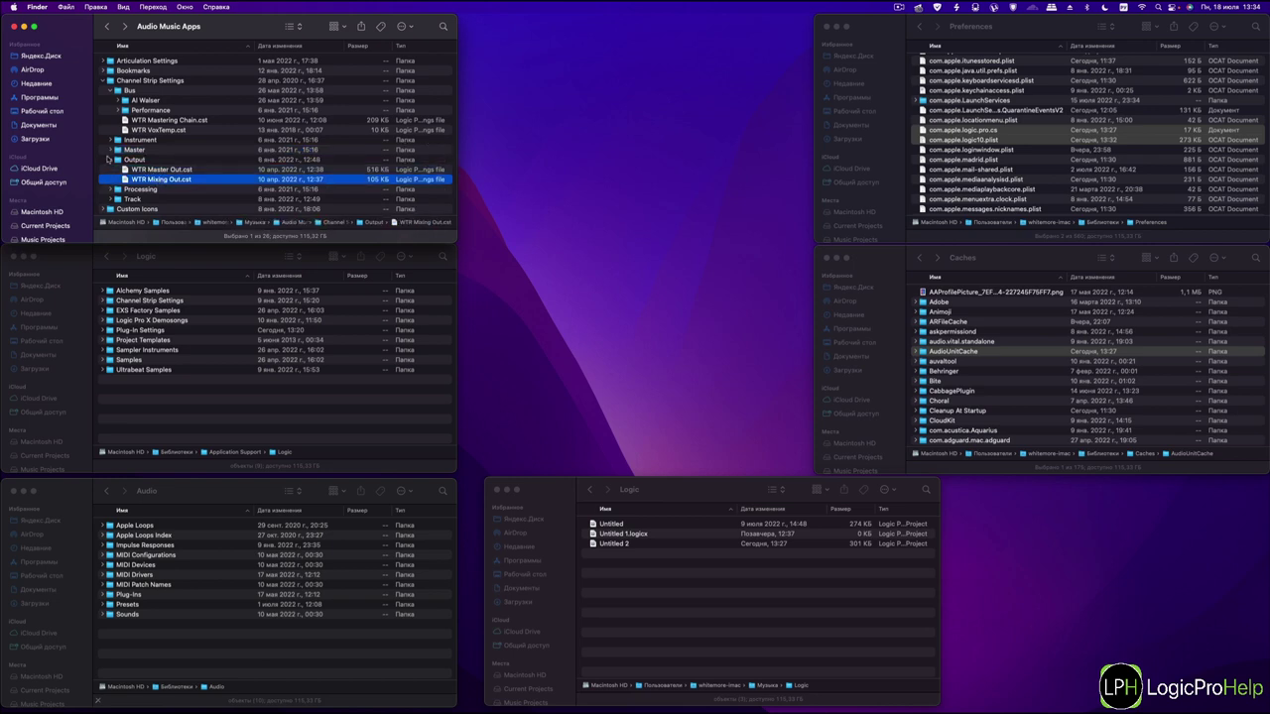
{"action": "left_click", "coordinate": [110, 160]}
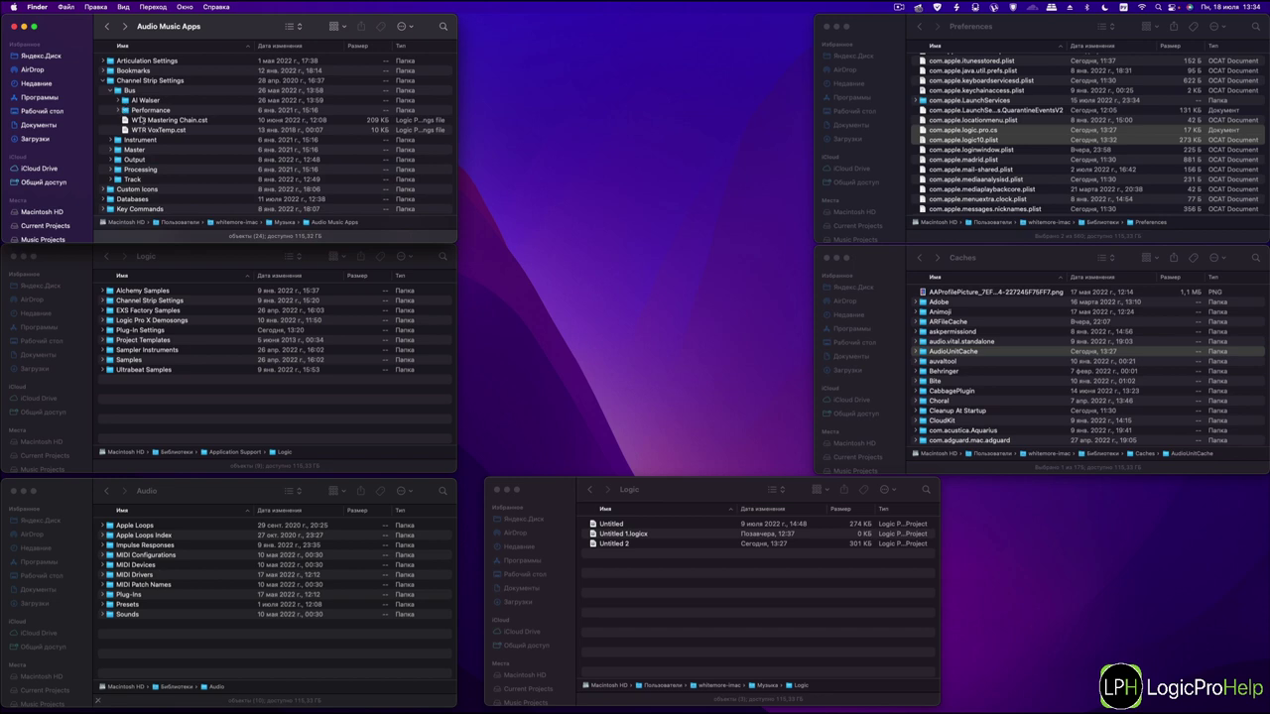
Step: Point out WTR Mastering Chain.cst once more and collapse the Bus and Channel Strip Settings folders
{"action": "left_click", "coordinate": [149, 120]}
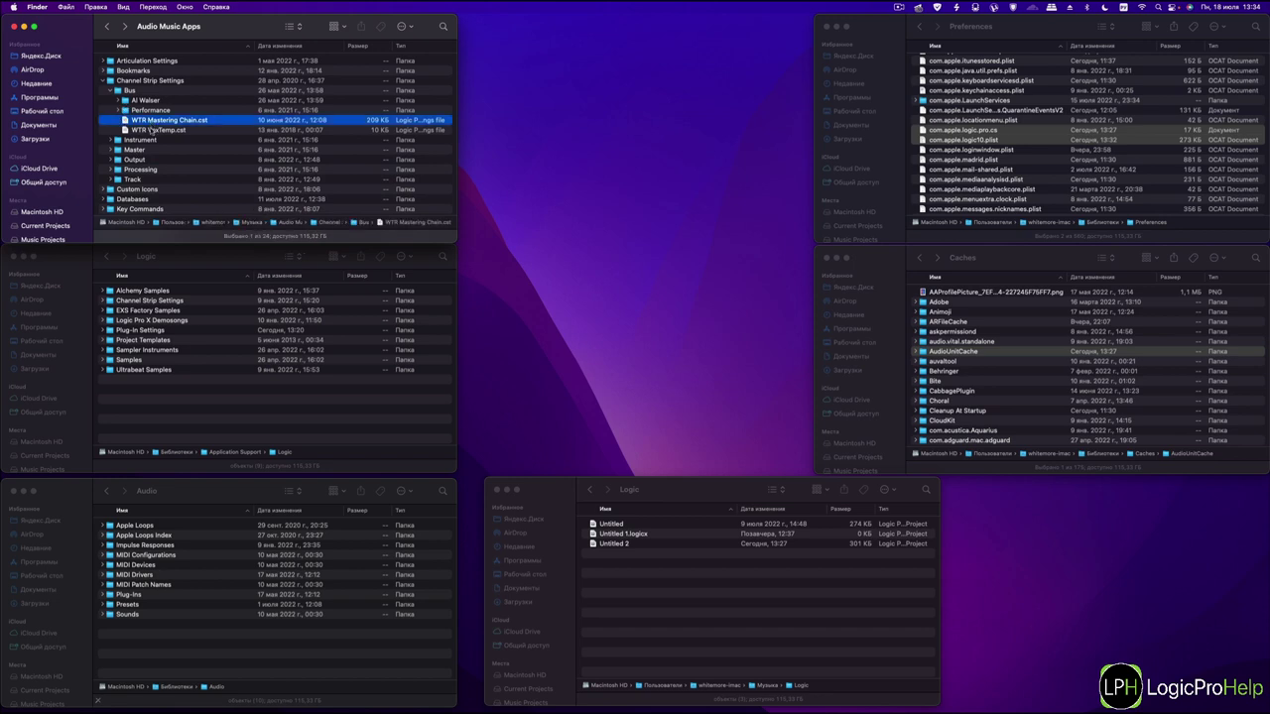
{"action": "left_click", "coordinate": [109, 92]}
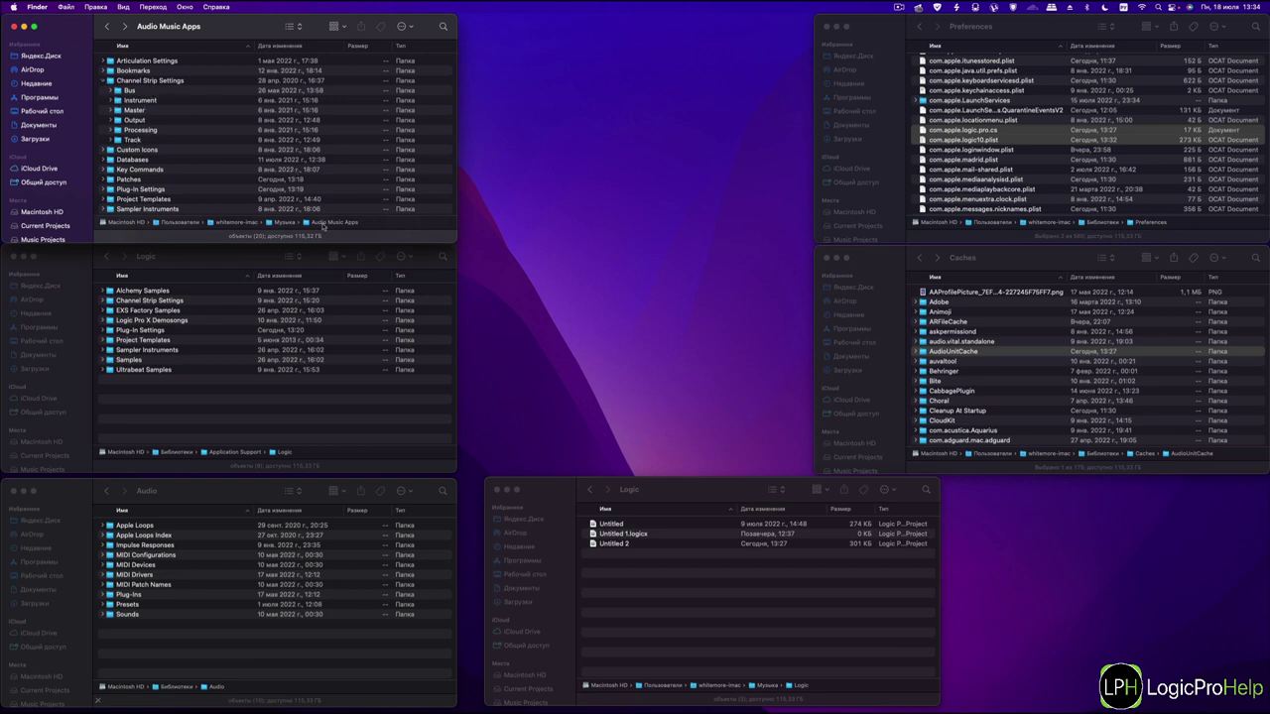
{"action": "left_click", "coordinate": [103, 80]}
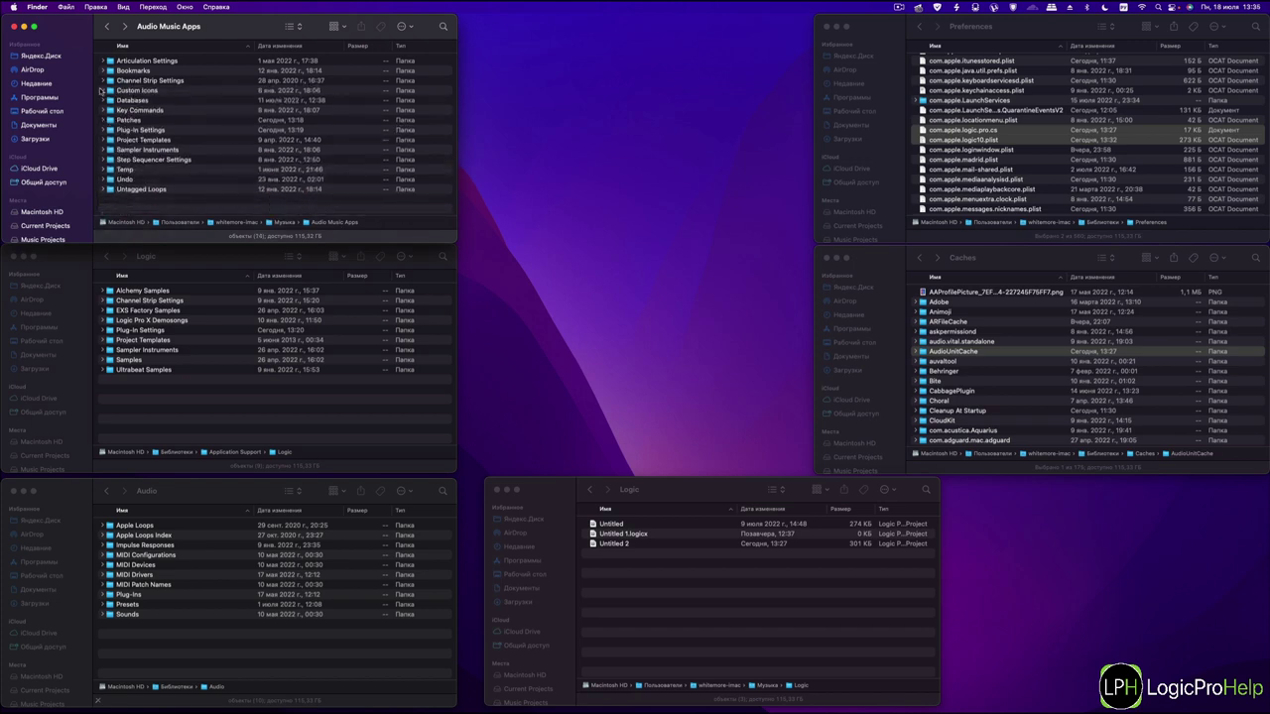
Step: Expand the Databases folder in Audio Music Apps and look through the tagset files in its Tags subfolder
{"action": "left_click", "coordinate": [103, 91]}
{"action": "left_click", "coordinate": [103, 100]}
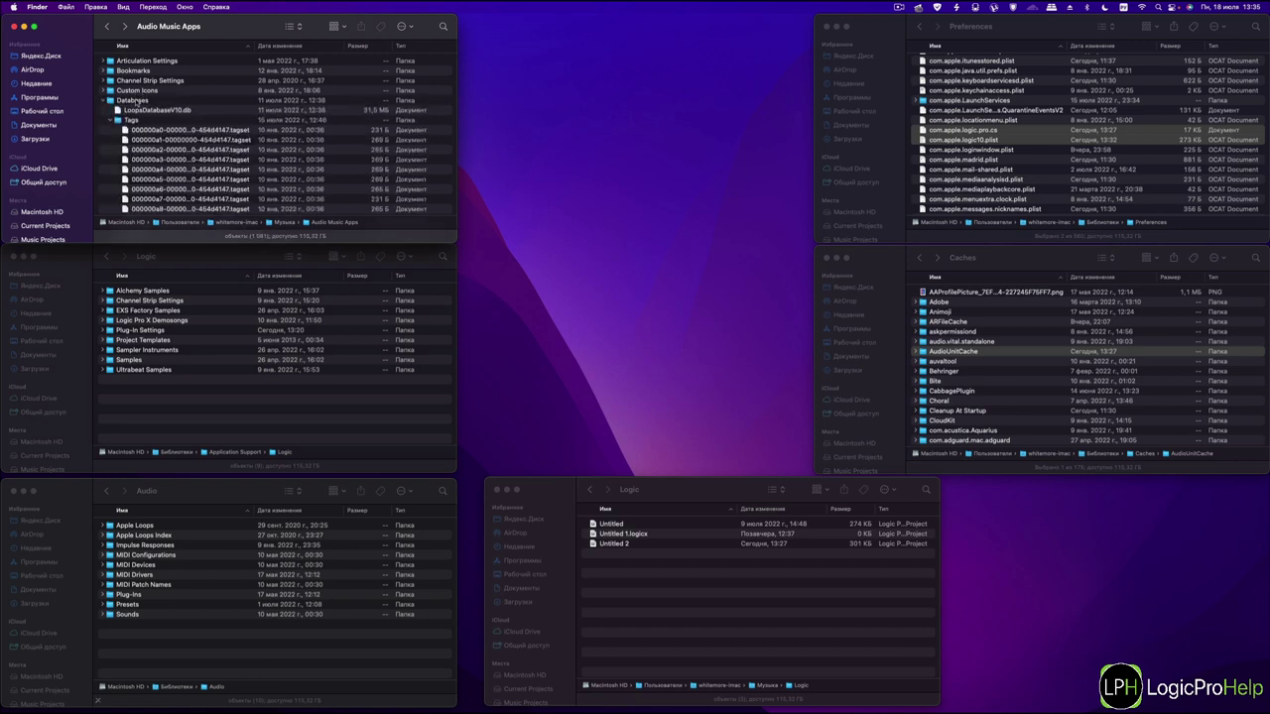
{"action": "left_click", "coordinate": [136, 101]}
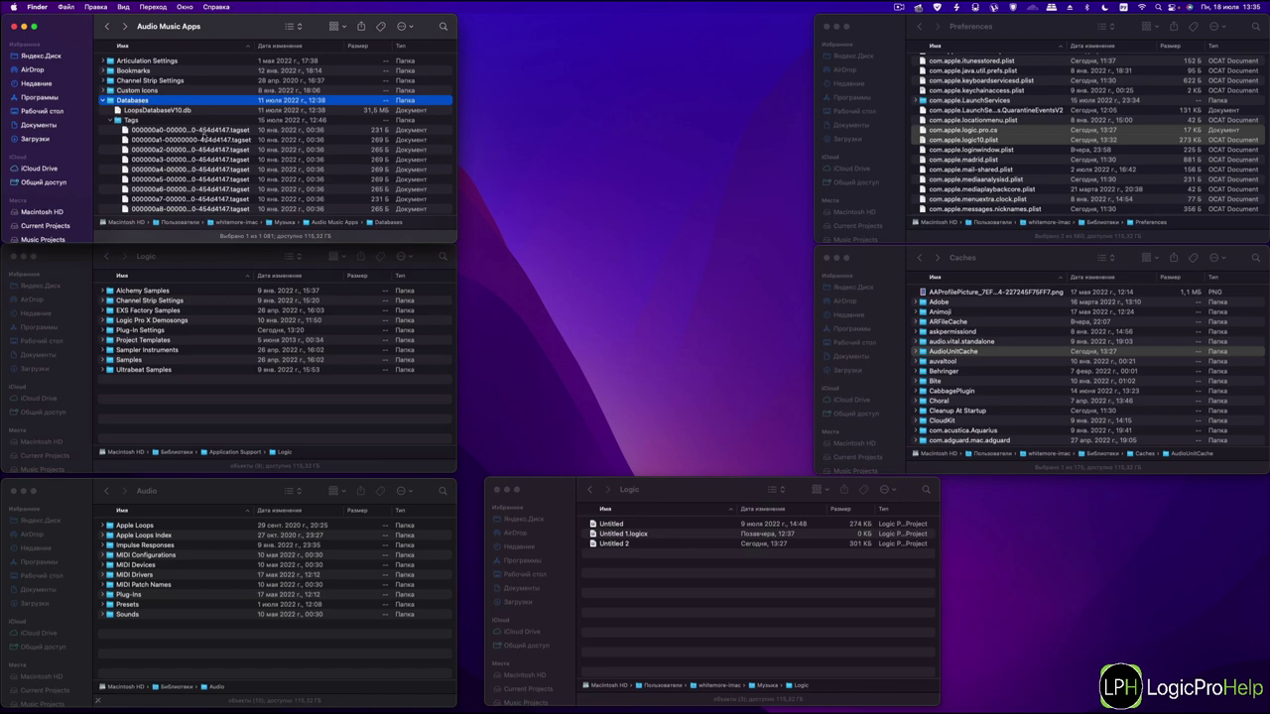
{"action": "scroll", "coordinate": [178, 129], "scroll_direction": "down", "scroll_amount": 5}
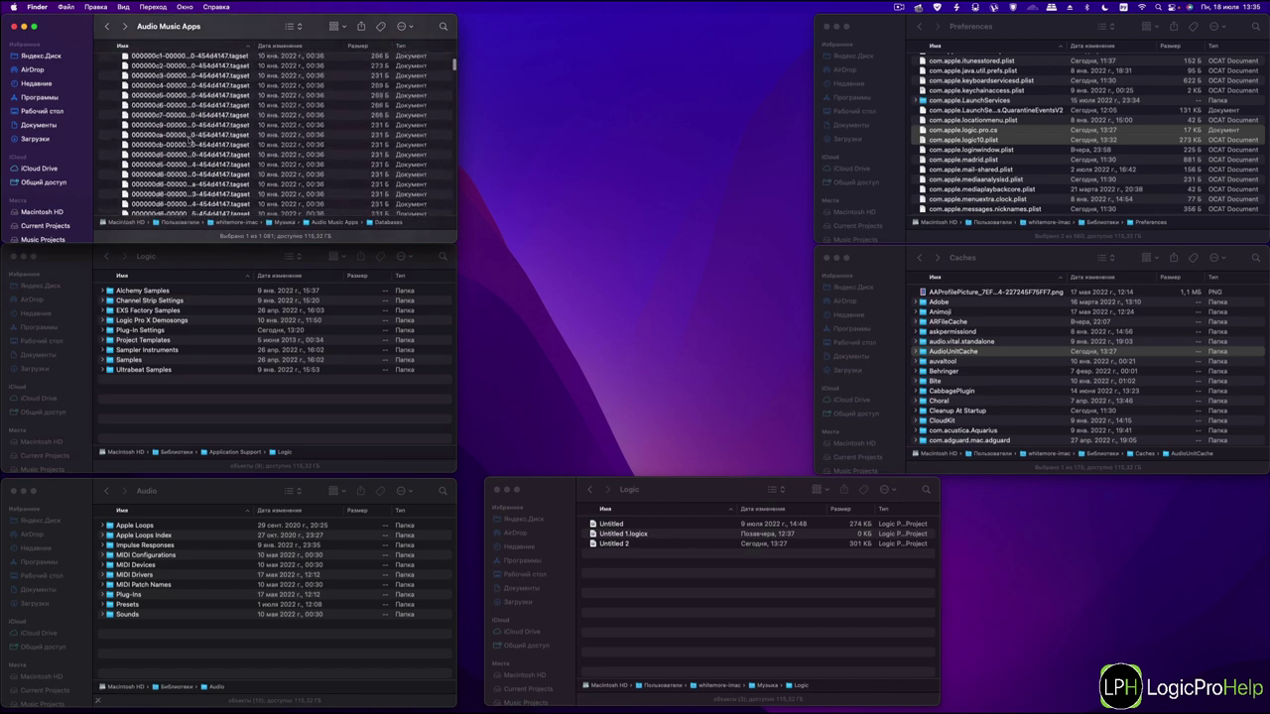
{"action": "scroll", "coordinate": [192, 138], "scroll_direction": "up", "scroll_amount": 5}
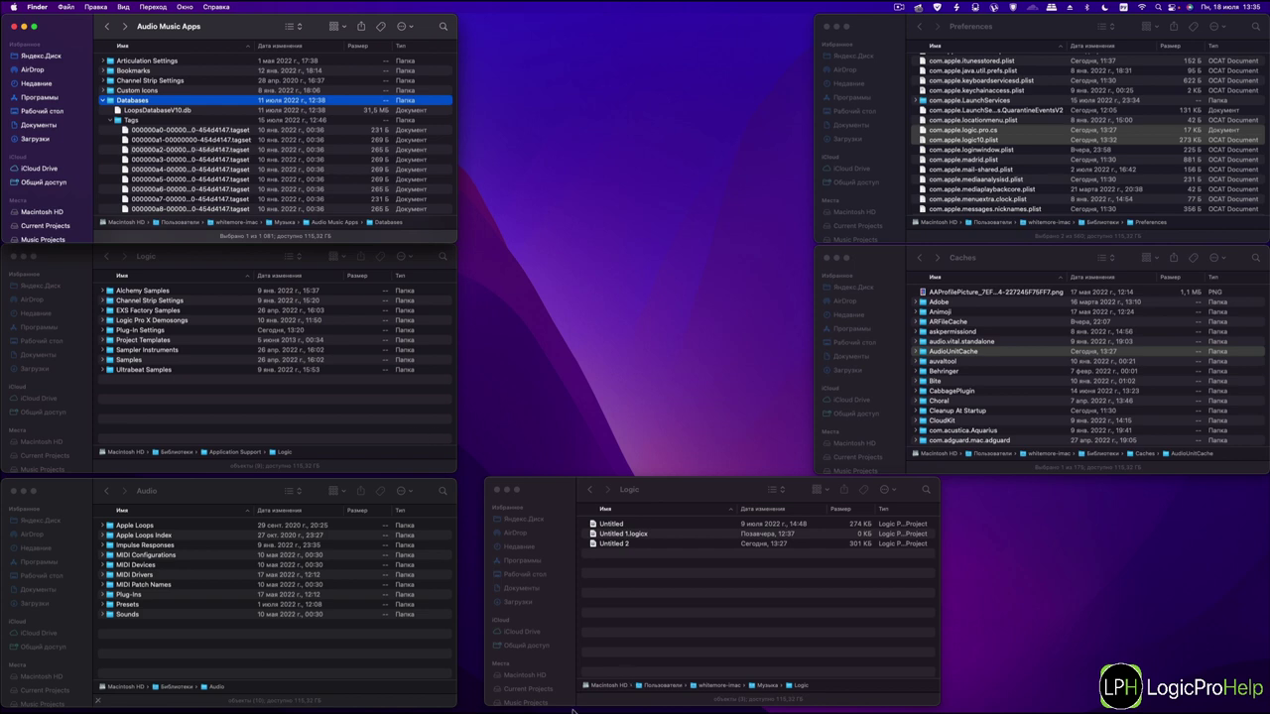
Step: Look over the audio effect plug-in categories, including Tape, for the Inst 1 track in Logic Pro, and return to Finder's Databases folder
{"action": "left_click", "coordinate": [281, 697]}
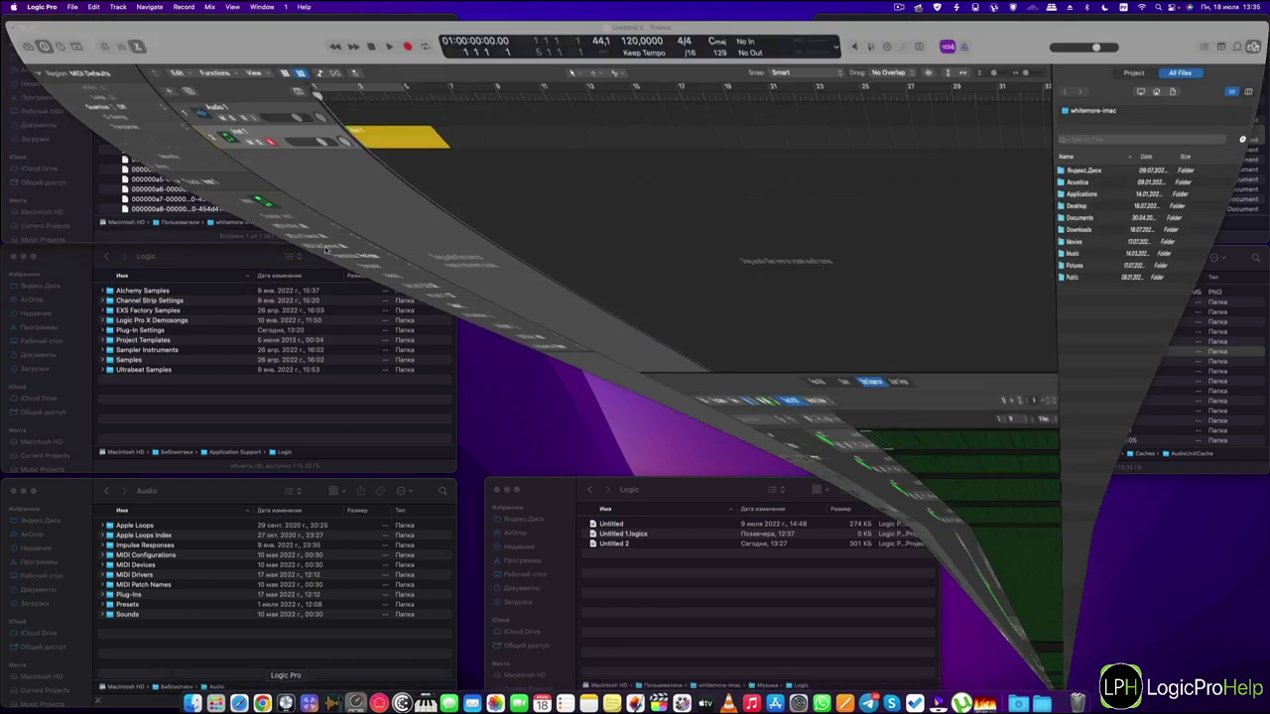
{"action": "left_click", "coordinate": [30, 510]}
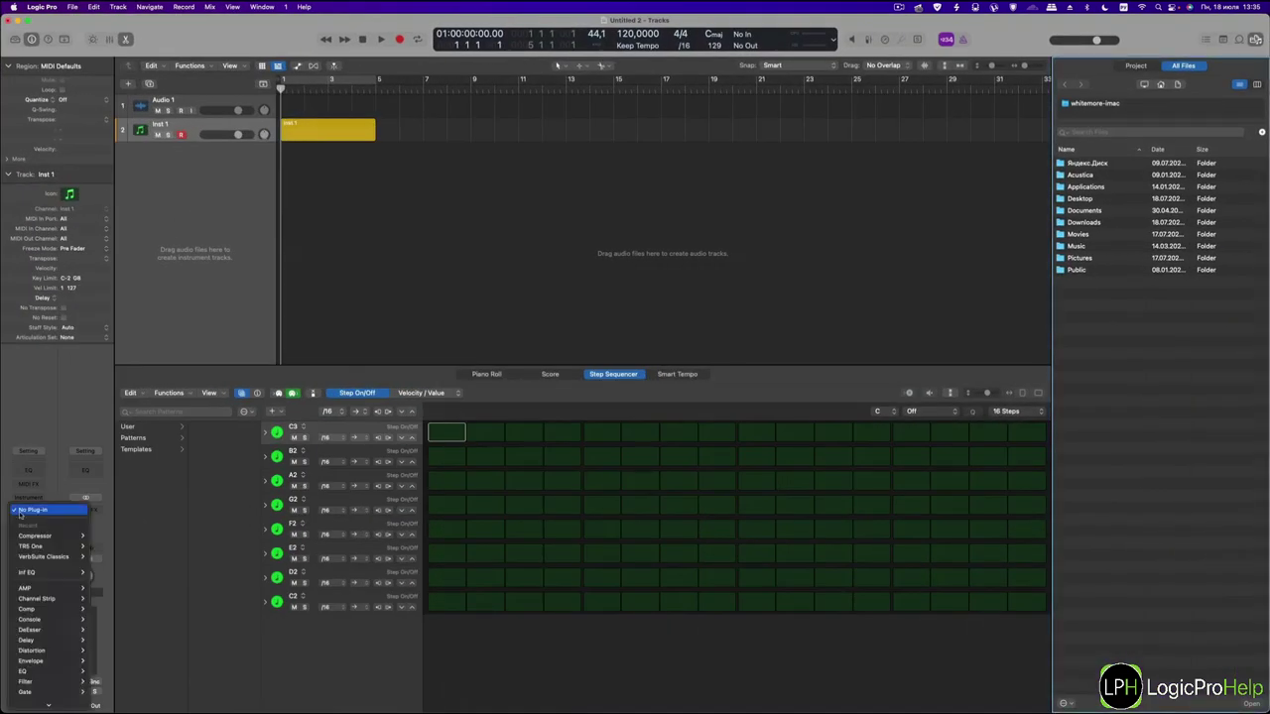
{"action": "scroll", "coordinate": [36, 609], "scroll_direction": "down", "scroll_amount": 5}
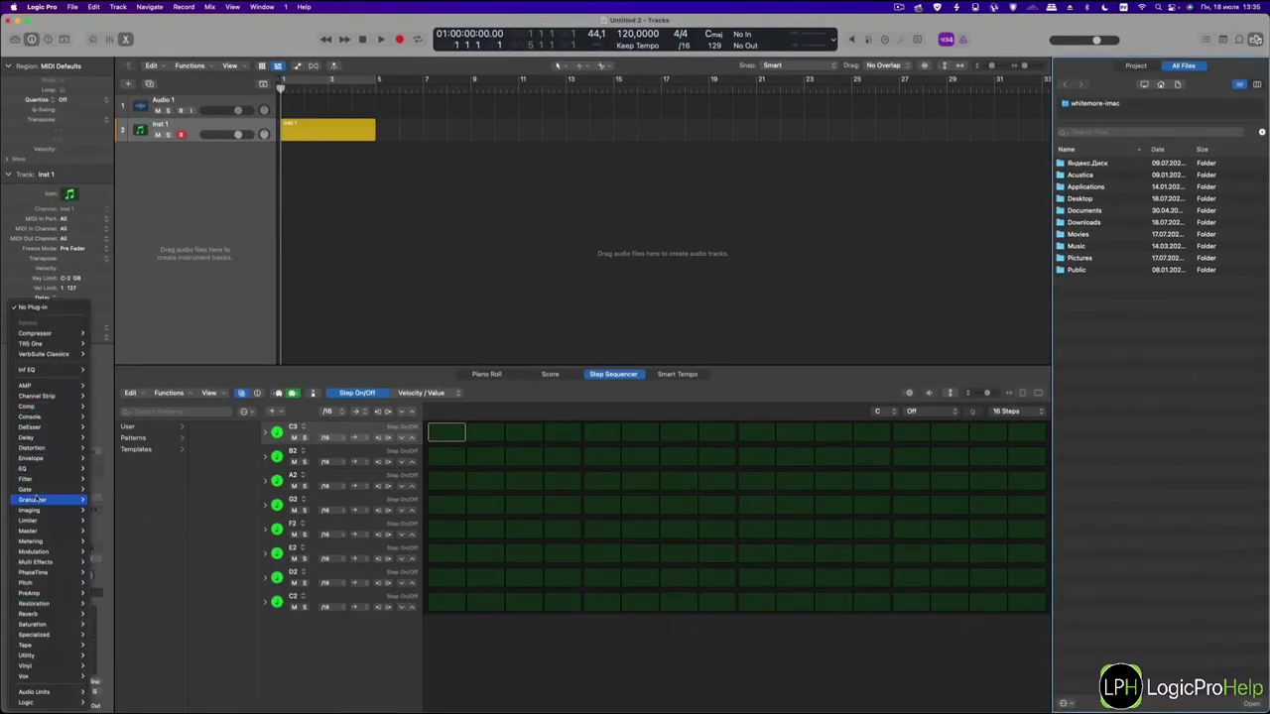
{"action": "mouse_move", "coordinate": [38, 460]}
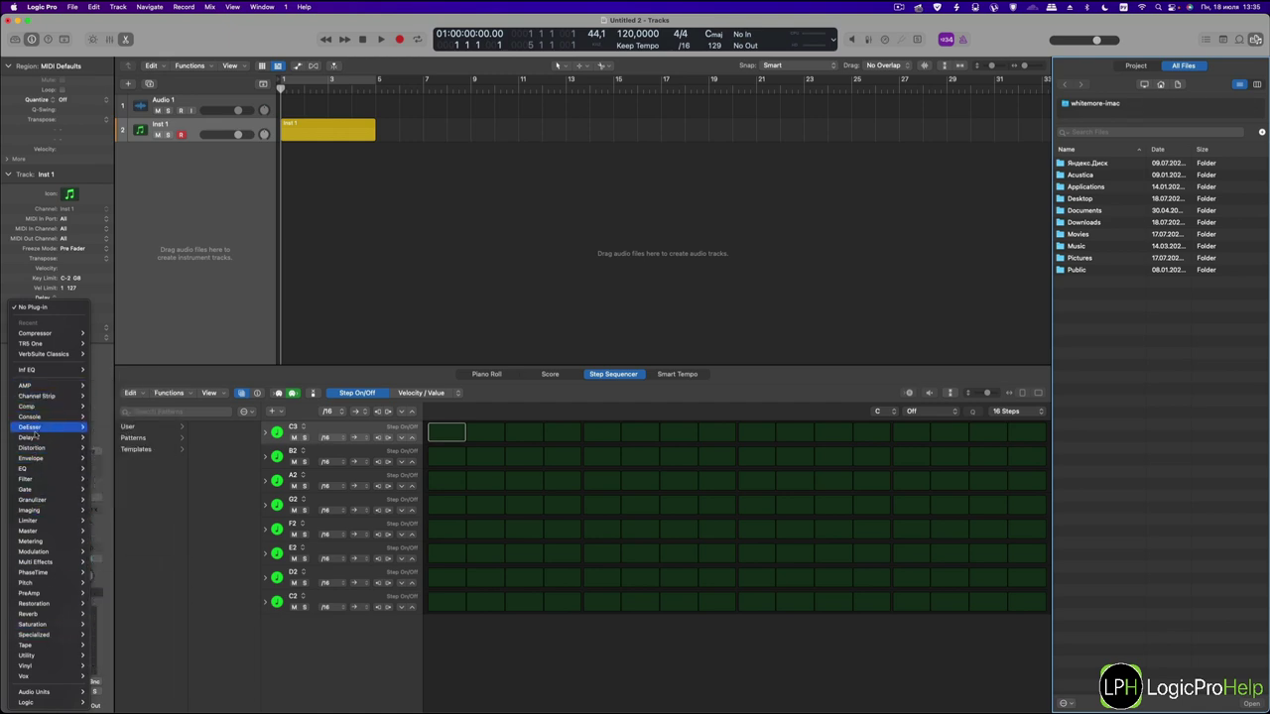
{"action": "mouse_move", "coordinate": [30, 645]}
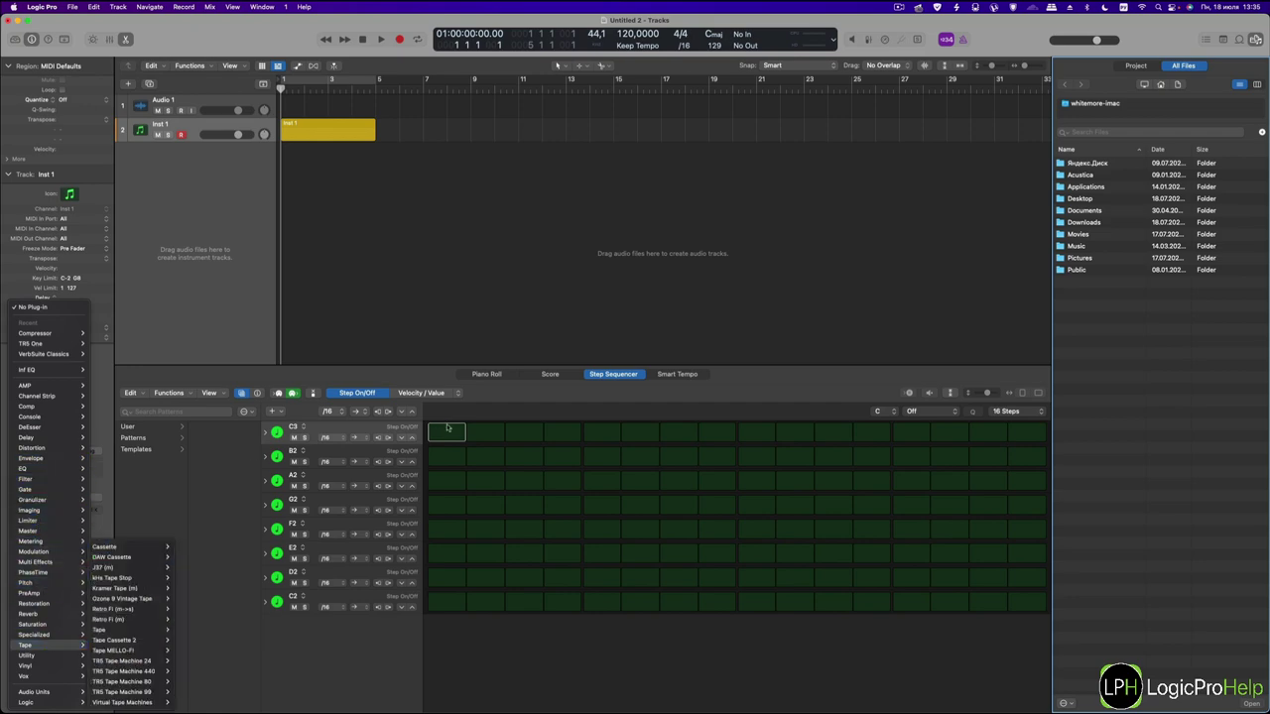
{"action": "left_click", "coordinate": [18, 22]}
{"action": "left_click", "coordinate": [18, 21]}
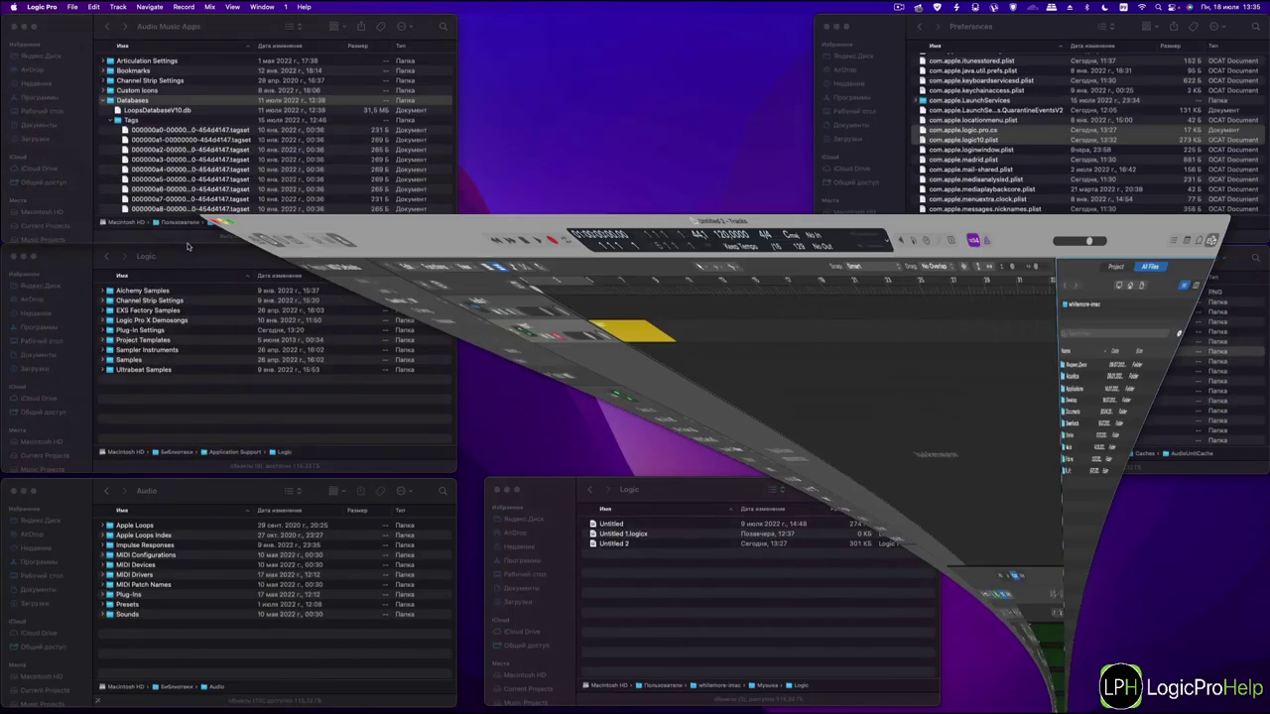
{"action": "left_click", "coordinate": [134, 102]}
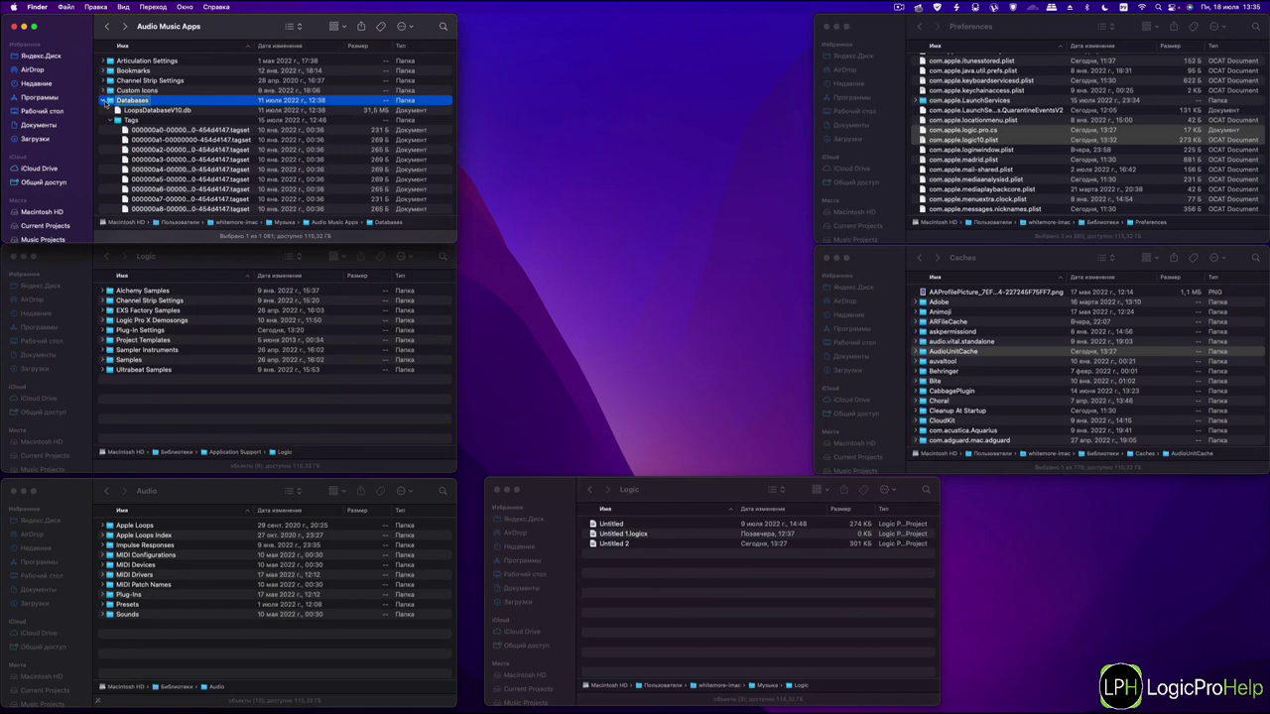
Step: Collapse the Databases folder, point out Key Commands, and briefly check the contents of the Patches folder
{"action": "left_click", "coordinate": [105, 100]}
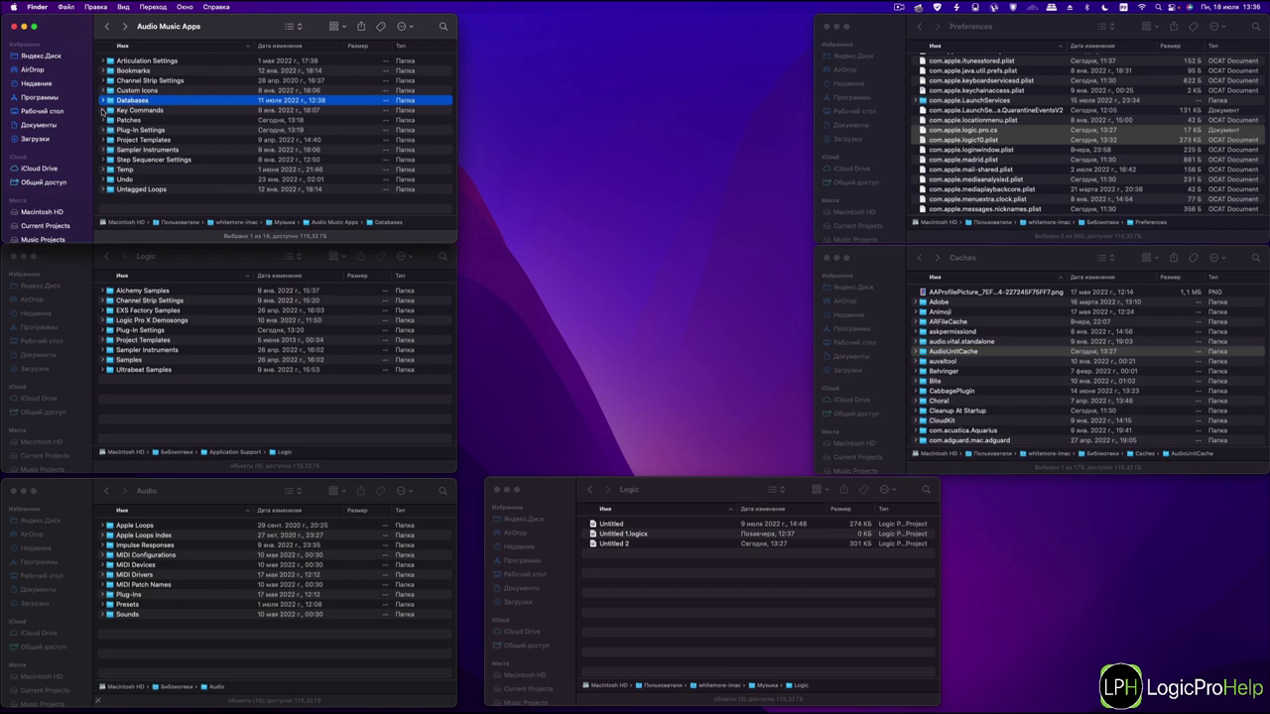
{"action": "left_click", "coordinate": [147, 111]}
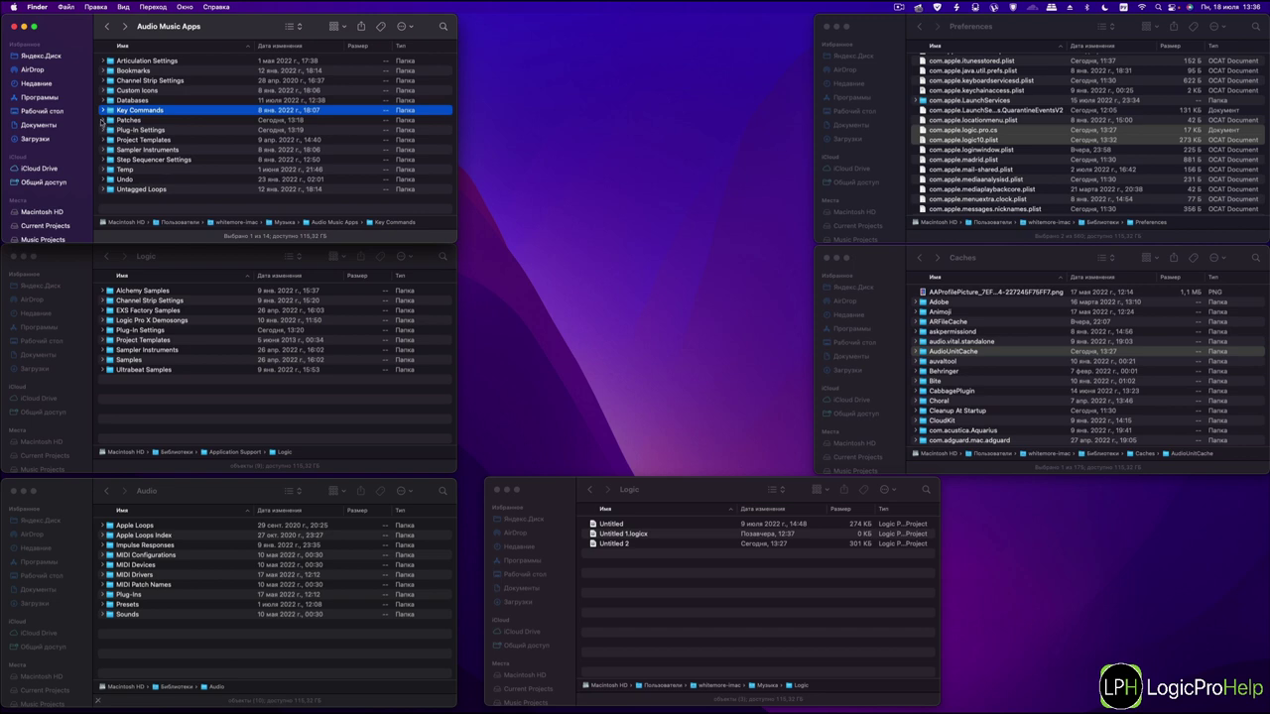
{"action": "left_click", "coordinate": [102, 120]}
{"action": "left_click", "coordinate": [102, 120]}
Step: Expand the Plug-In Settings folder in Audio Music Apps, look through its plug-in subfolders, and collapse it
{"action": "left_click", "coordinate": [121, 130]}
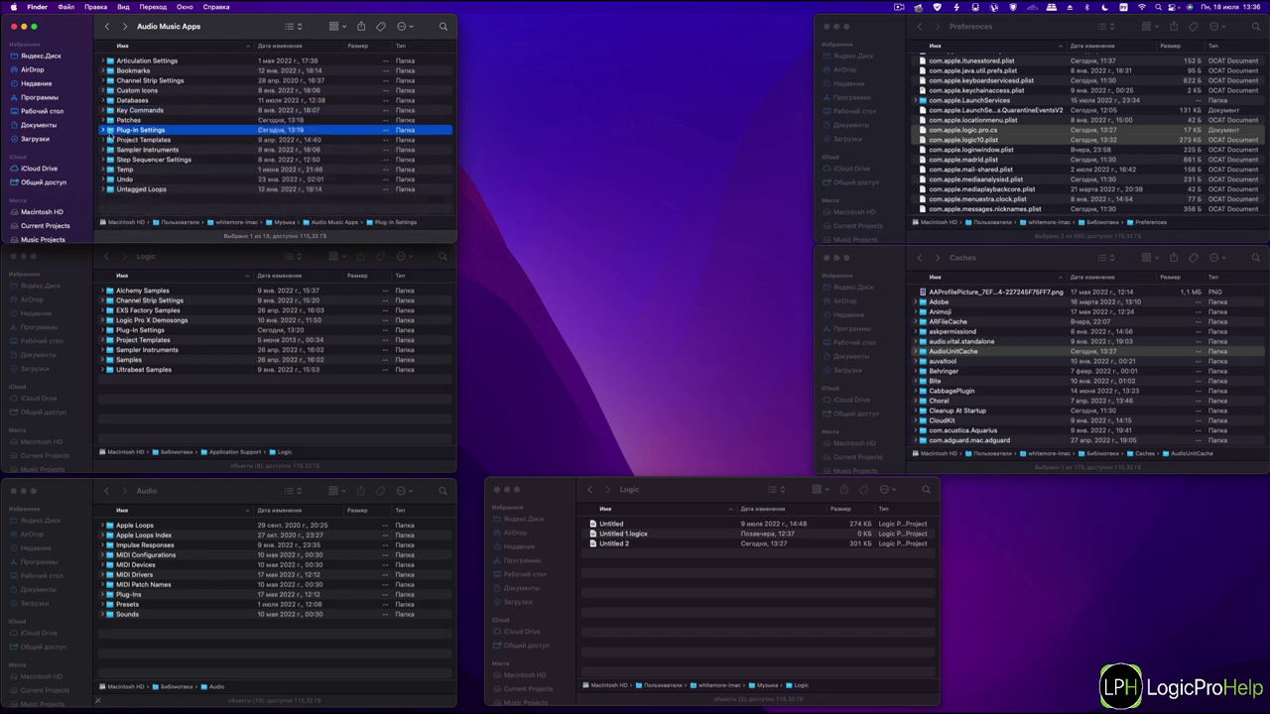
{"action": "left_click", "coordinate": [103, 130]}
{"action": "scroll", "coordinate": [133, 149], "scroll_direction": "down", "scroll_amount": 4}
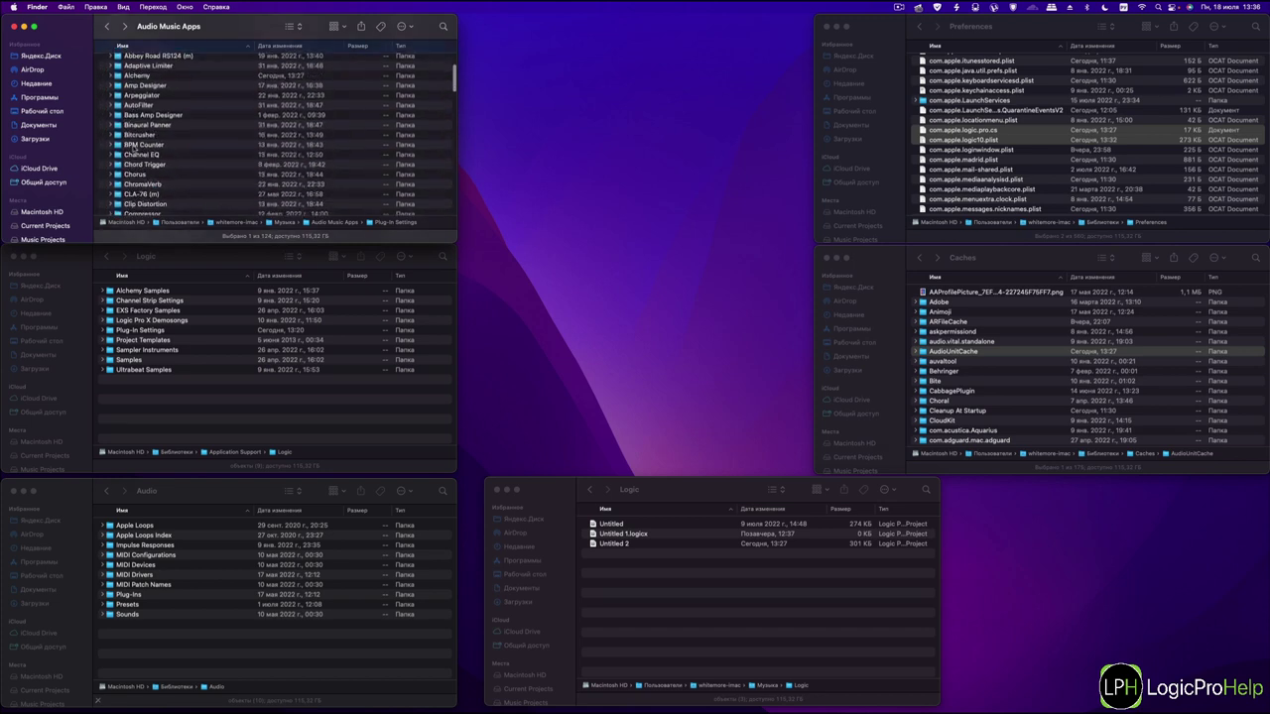
{"action": "scroll", "coordinate": [138, 159], "scroll_direction": "up", "scroll_amount": 6}
{"action": "scroll", "coordinate": [146, 170], "scroll_direction": "down", "scroll_amount": 10}
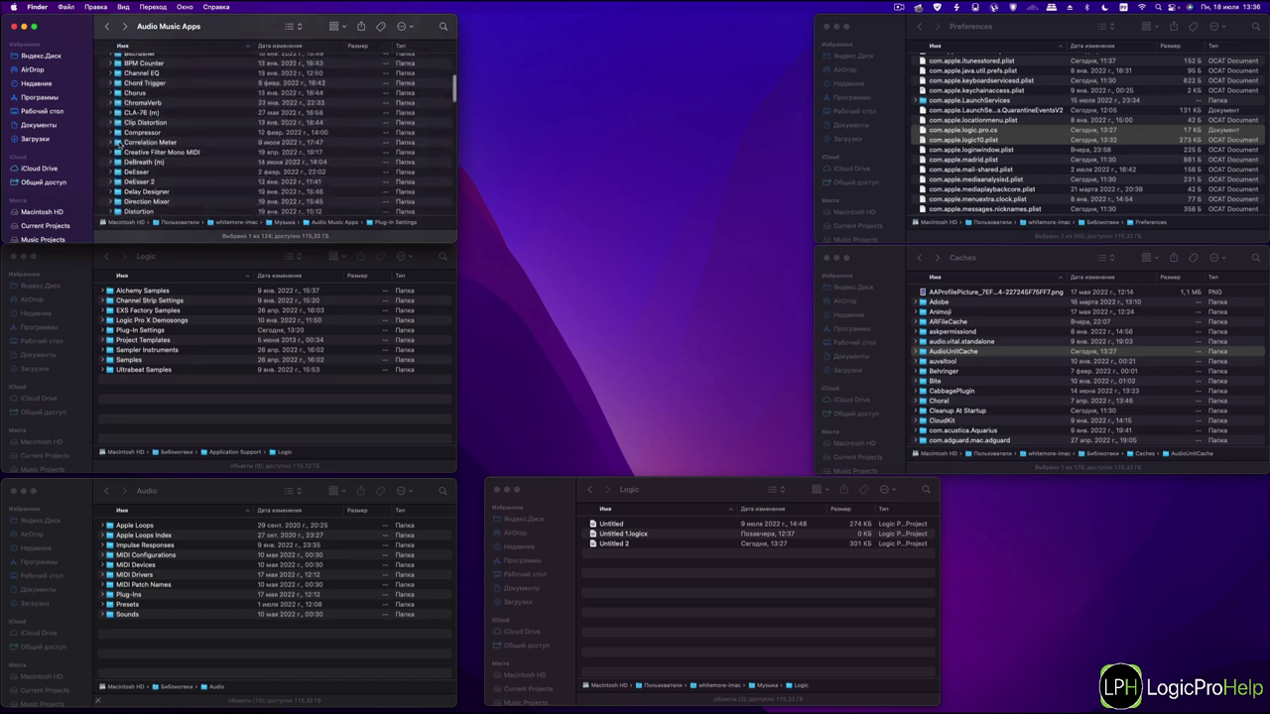
{"action": "scroll", "coordinate": [142, 109], "scroll_direction": "up", "scroll_amount": 5}
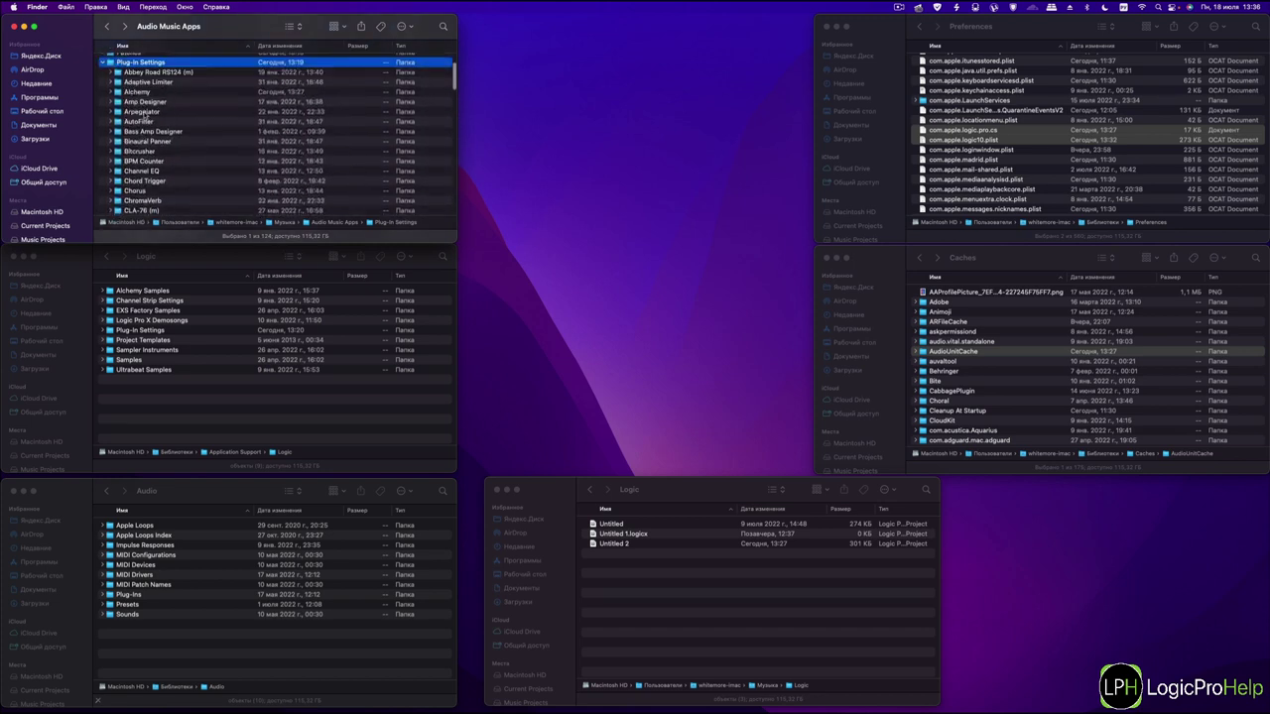
{"action": "scroll", "coordinate": [175, 170], "scroll_direction": "up", "scroll_amount": 3}
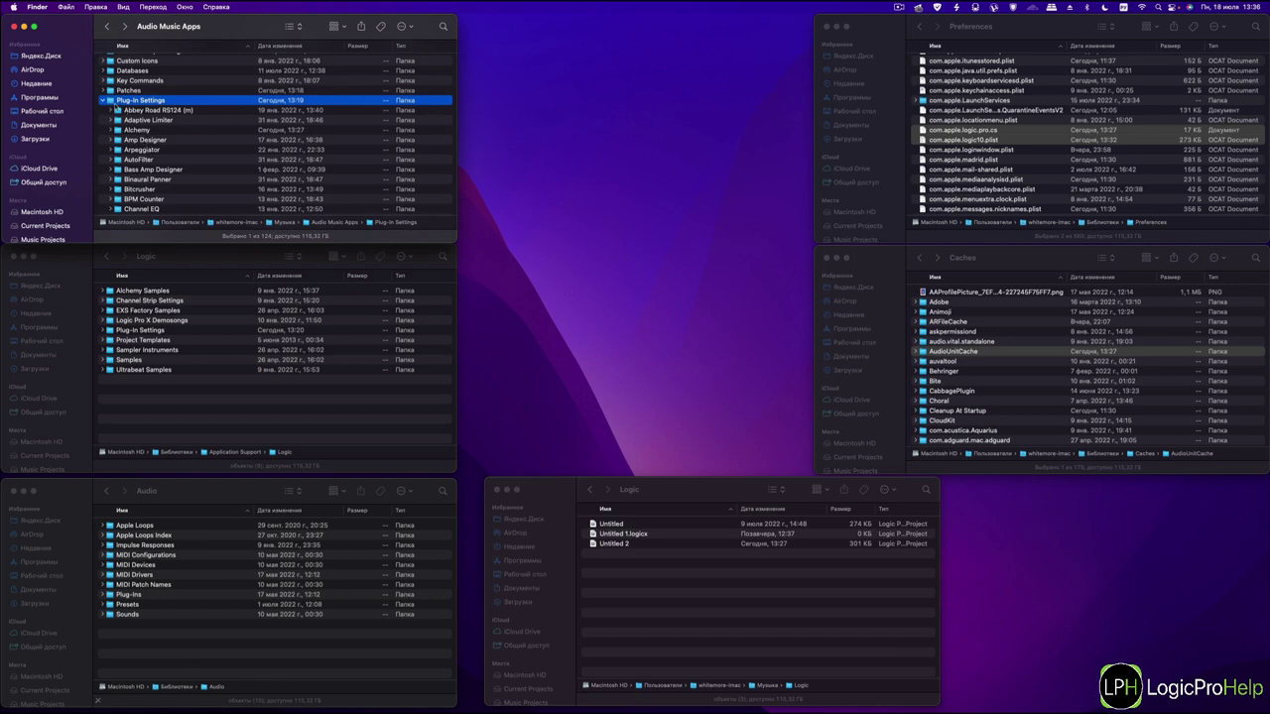
{"action": "left_click", "coordinate": [103, 100]}
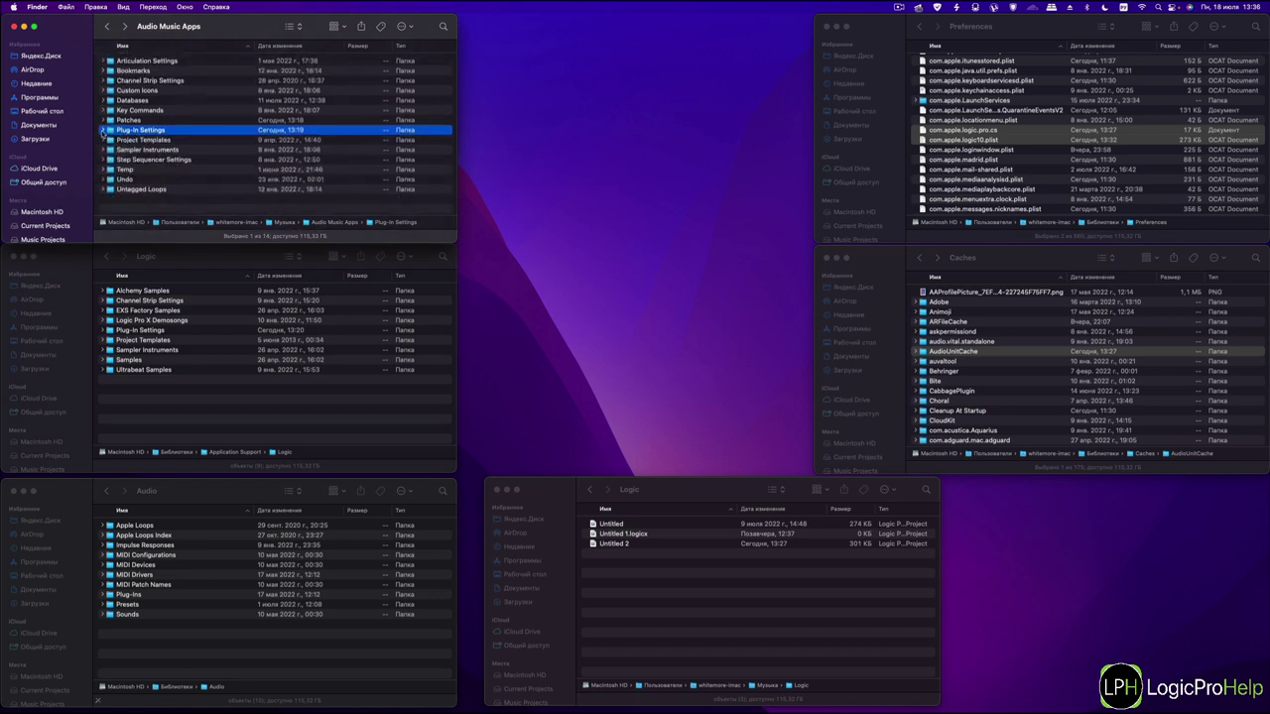
Step: Inspect the ANALOG SYNTH TEMP project in Project Templates, collapse that folder, and point out Sampler Instruments
{"action": "left_click", "coordinate": [104, 140]}
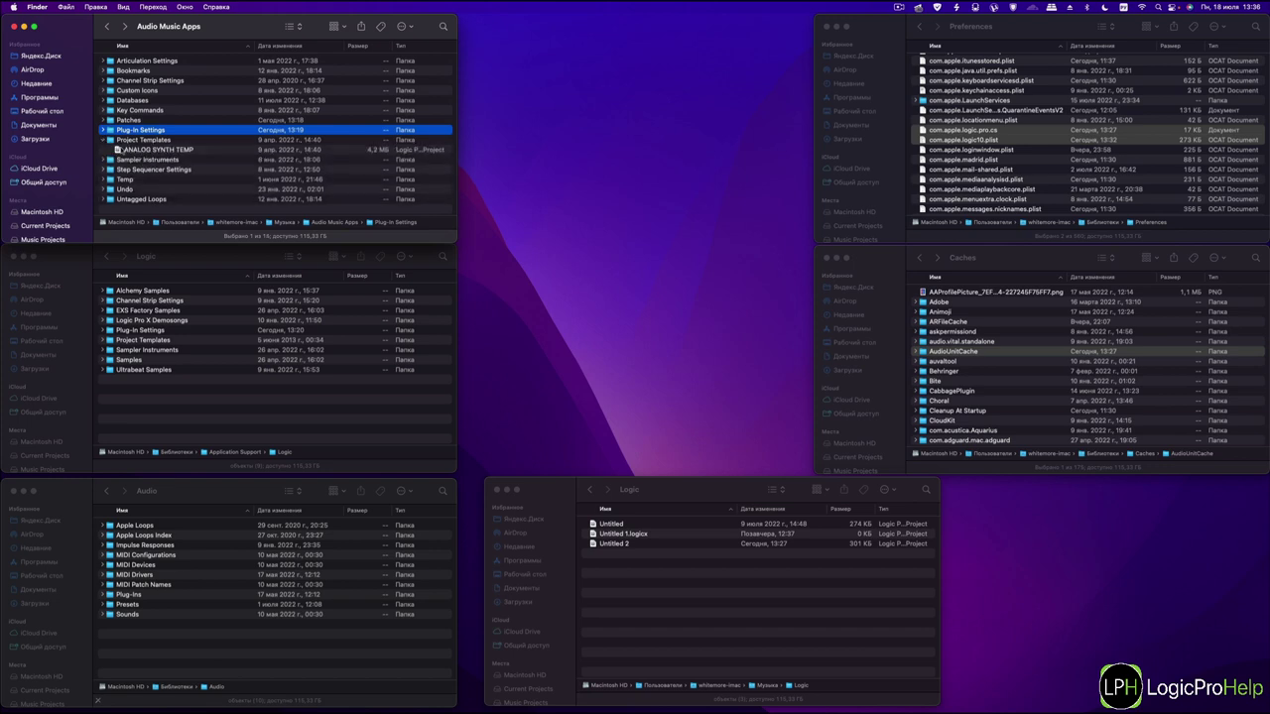
{"action": "left_click", "coordinate": [151, 150]}
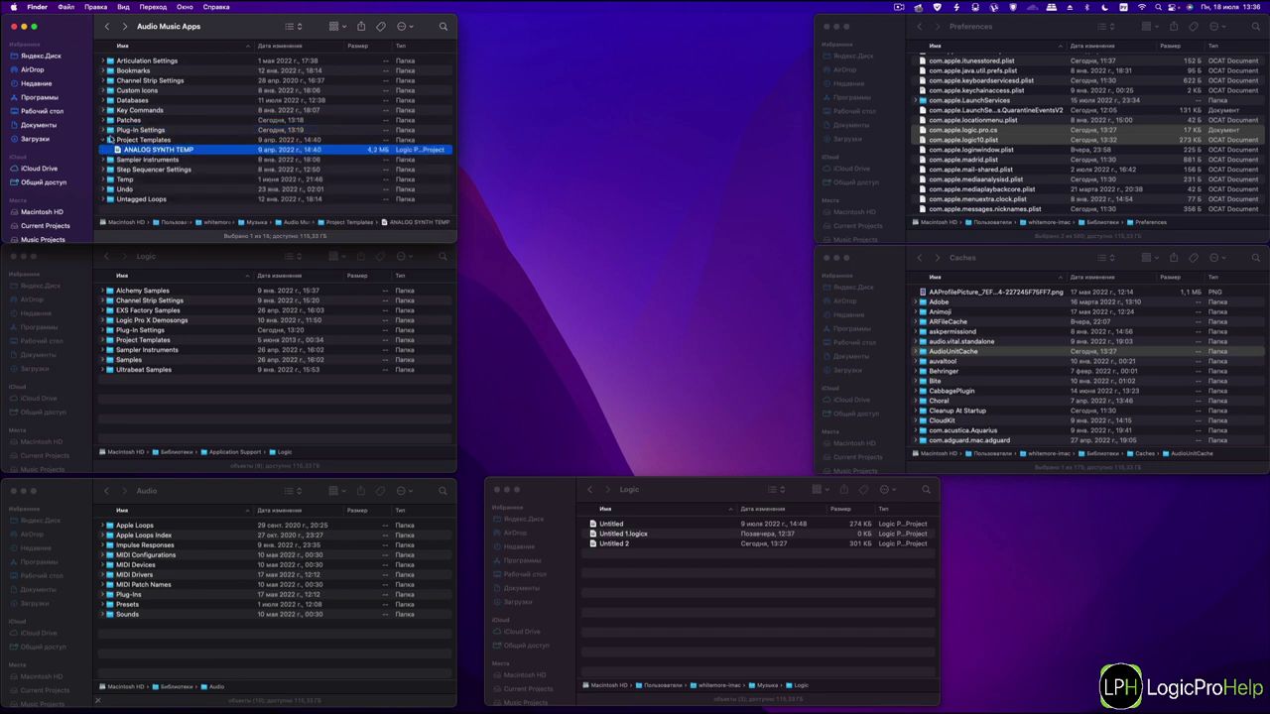
{"action": "left_click", "coordinate": [105, 139]}
{"action": "left_click", "coordinate": [136, 150]}
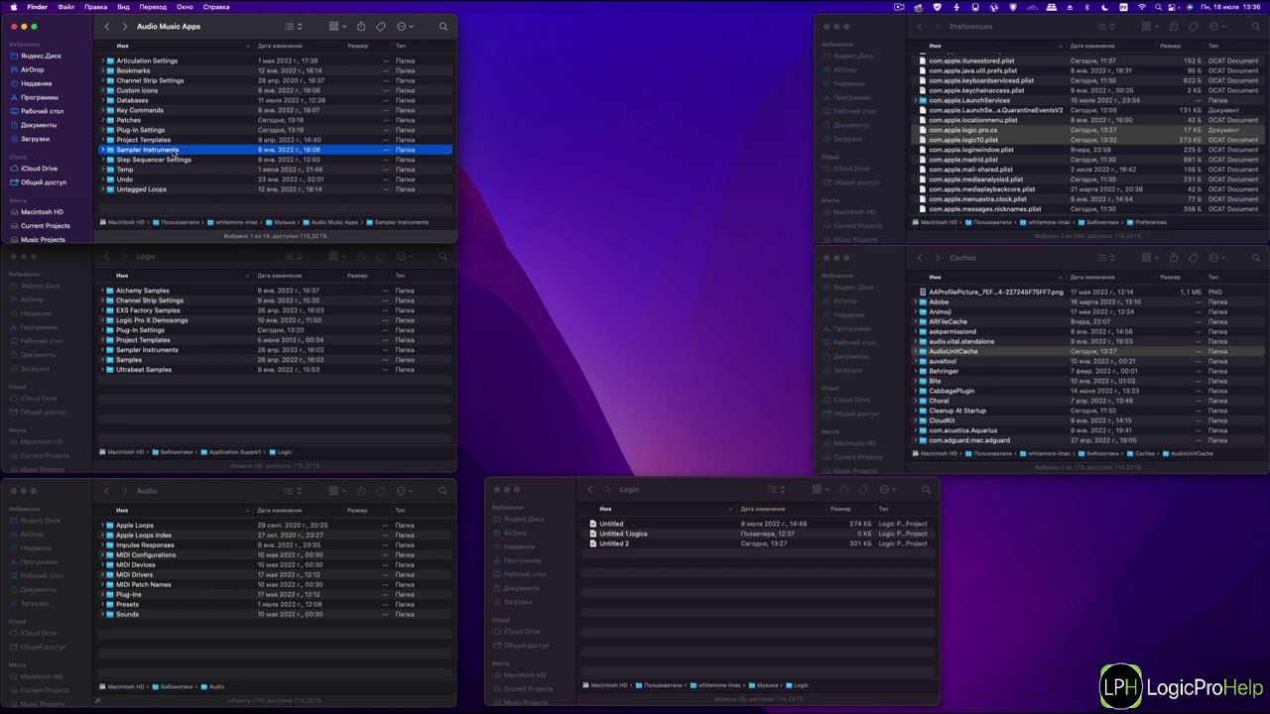
Step: Examine the drum pattern files in the Templates subfolder of Step Sequencer Settings, point out Patterns, and collapse the folders
{"action": "left_click", "coordinate": [103, 160]}
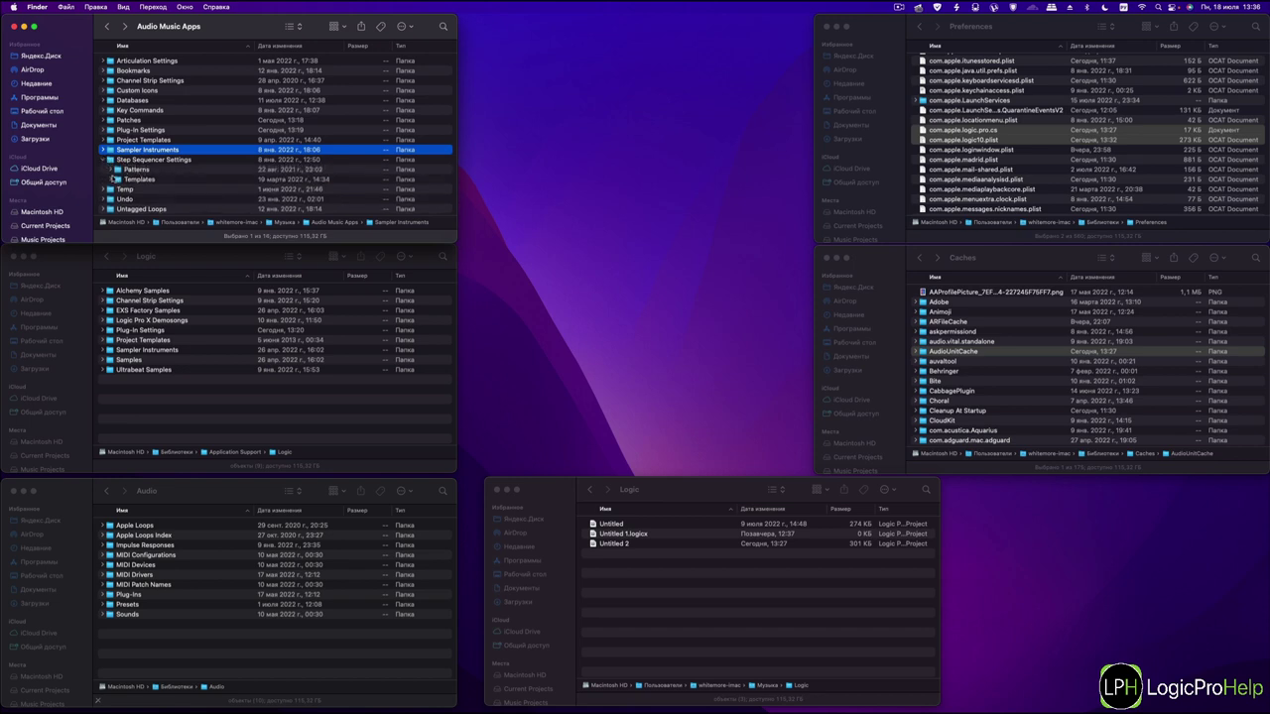
{"action": "left_click", "coordinate": [111, 178]}
{"action": "scroll", "coordinate": [148, 129], "scroll_direction": "down", "scroll_amount": 3}
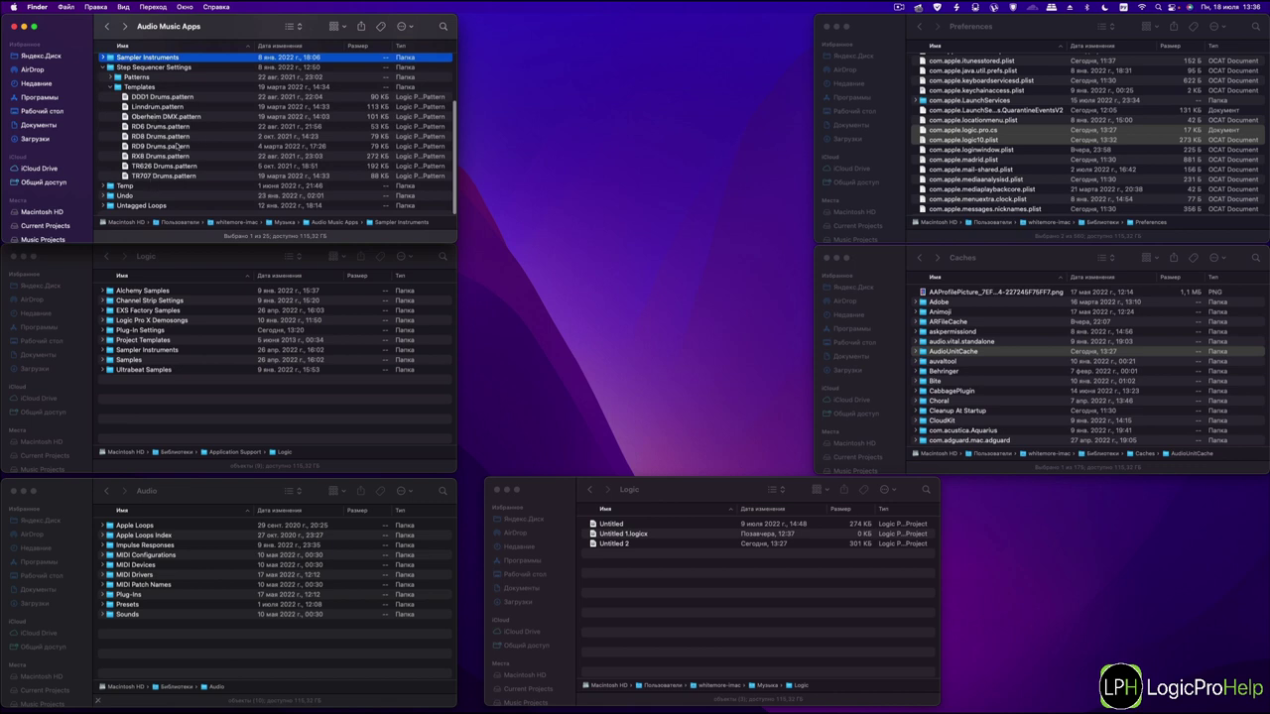
{"action": "left_click", "coordinate": [111, 87]}
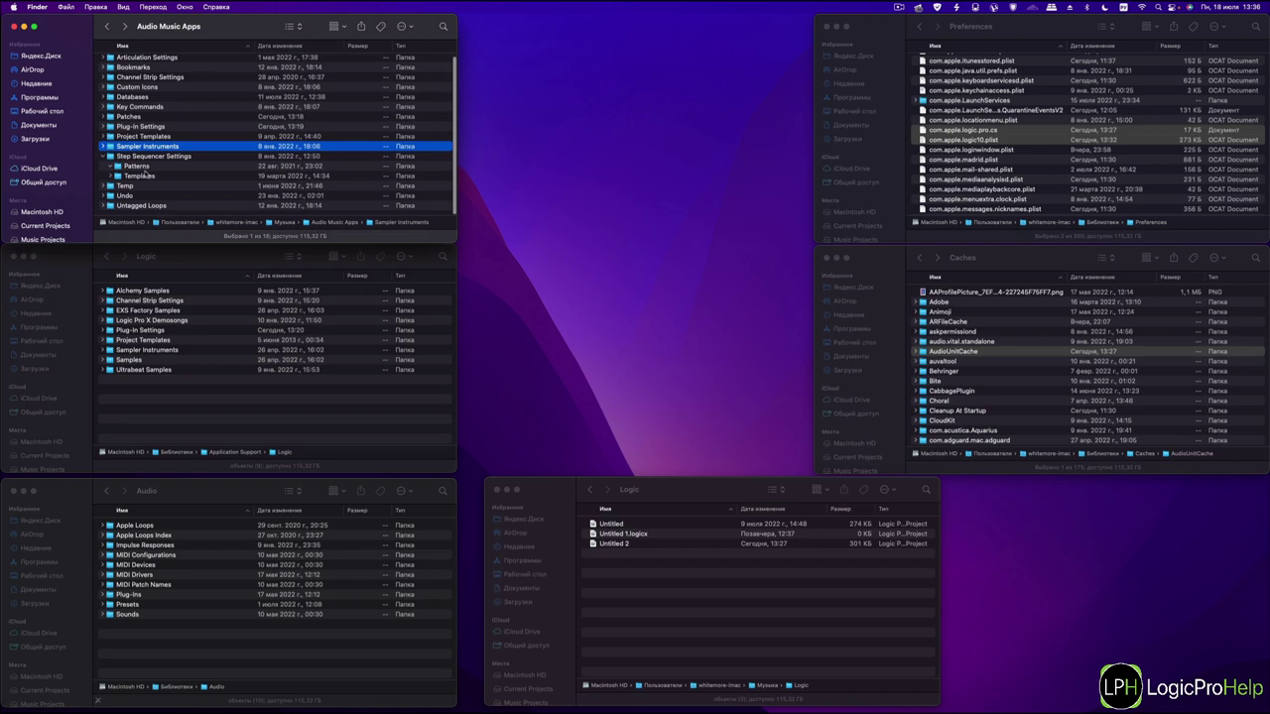
{"action": "left_click", "coordinate": [139, 167]}
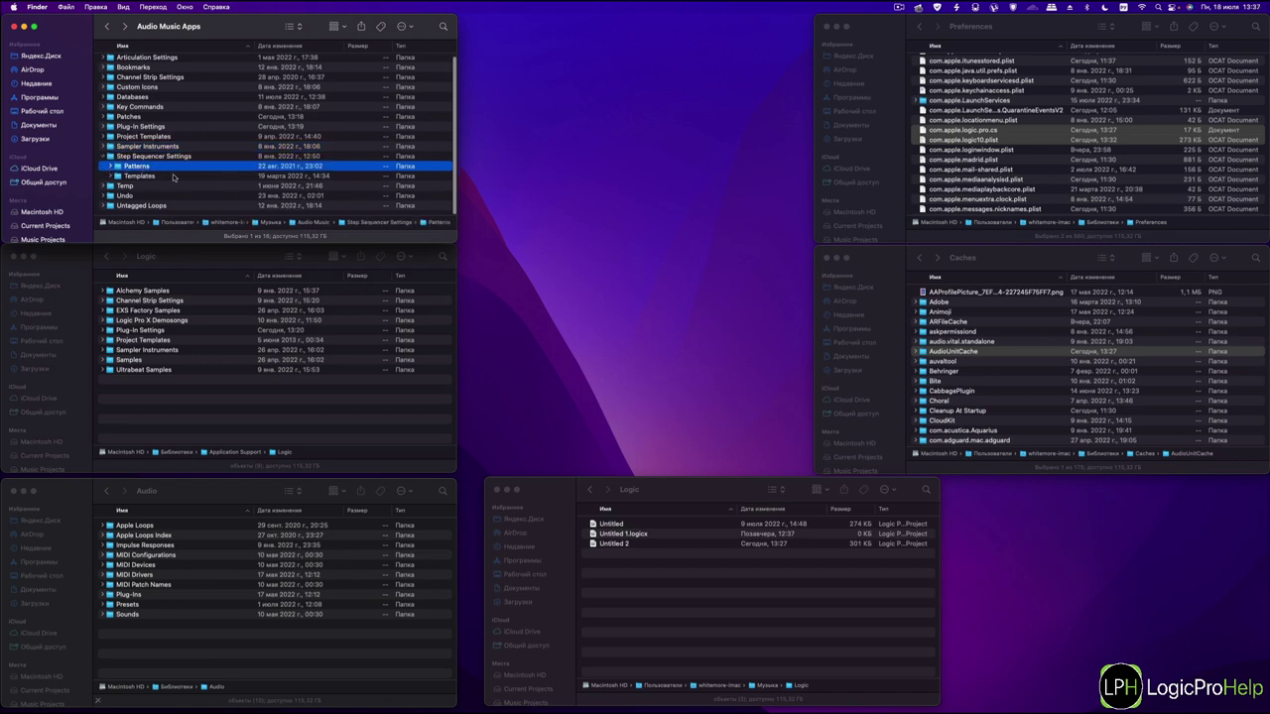
{"action": "left_click", "coordinate": [102, 156]}
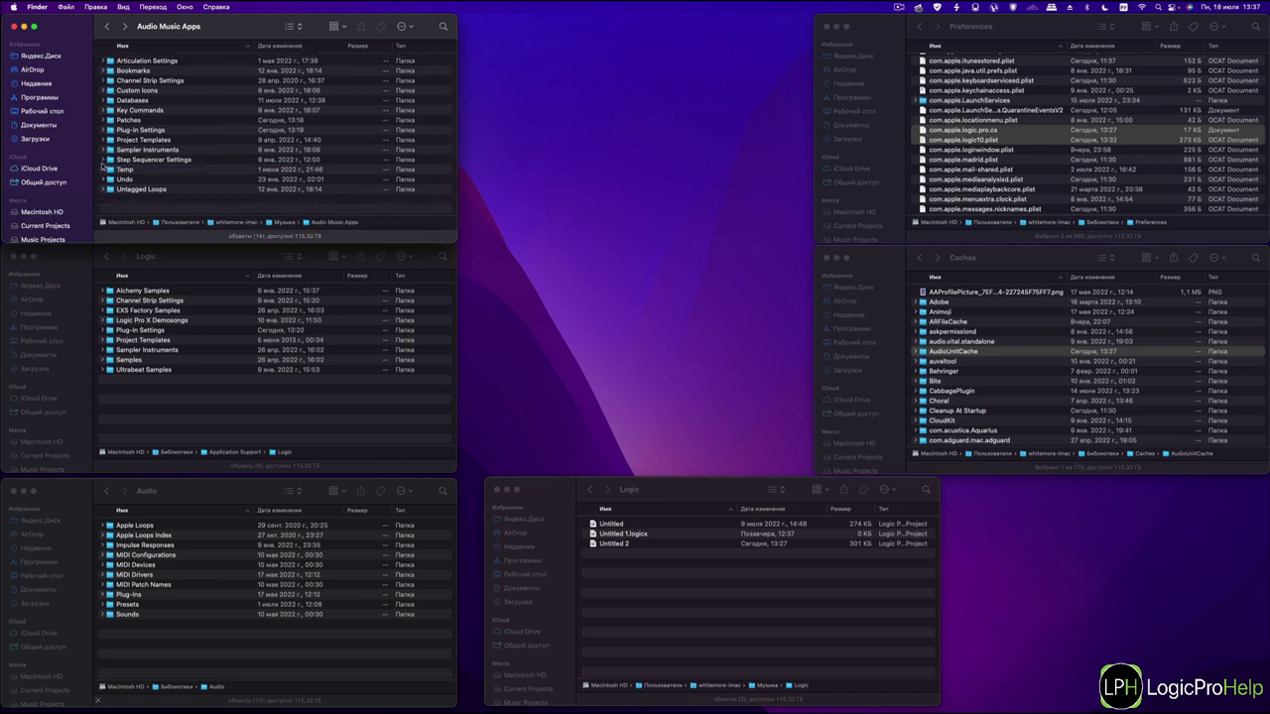
Step: Check the contents of the Temp and Undo folders in Audio Music Apps, and select Untagged Loops
{"action": "left_click", "coordinate": [102, 169]}
{"action": "left_click", "coordinate": [102, 169]}
{"action": "left_click", "coordinate": [102, 180]}
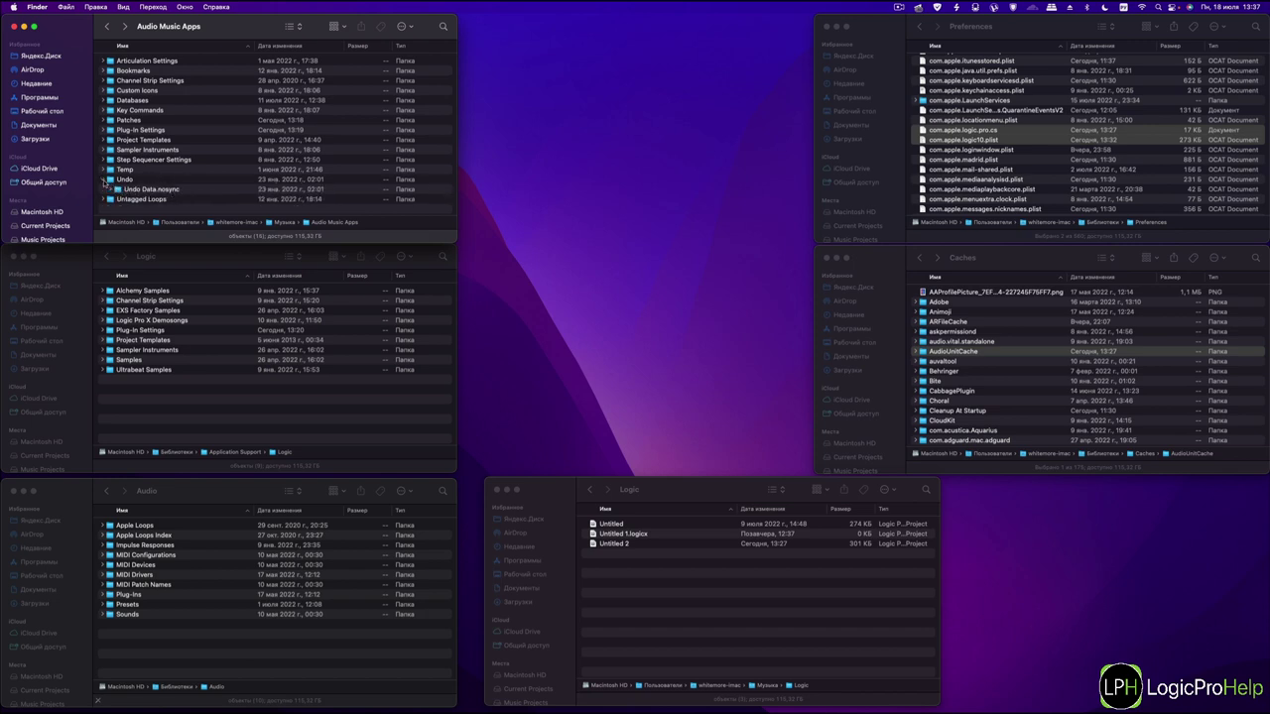
{"action": "left_click", "coordinate": [102, 180]}
{"action": "left_click", "coordinate": [129, 192]}
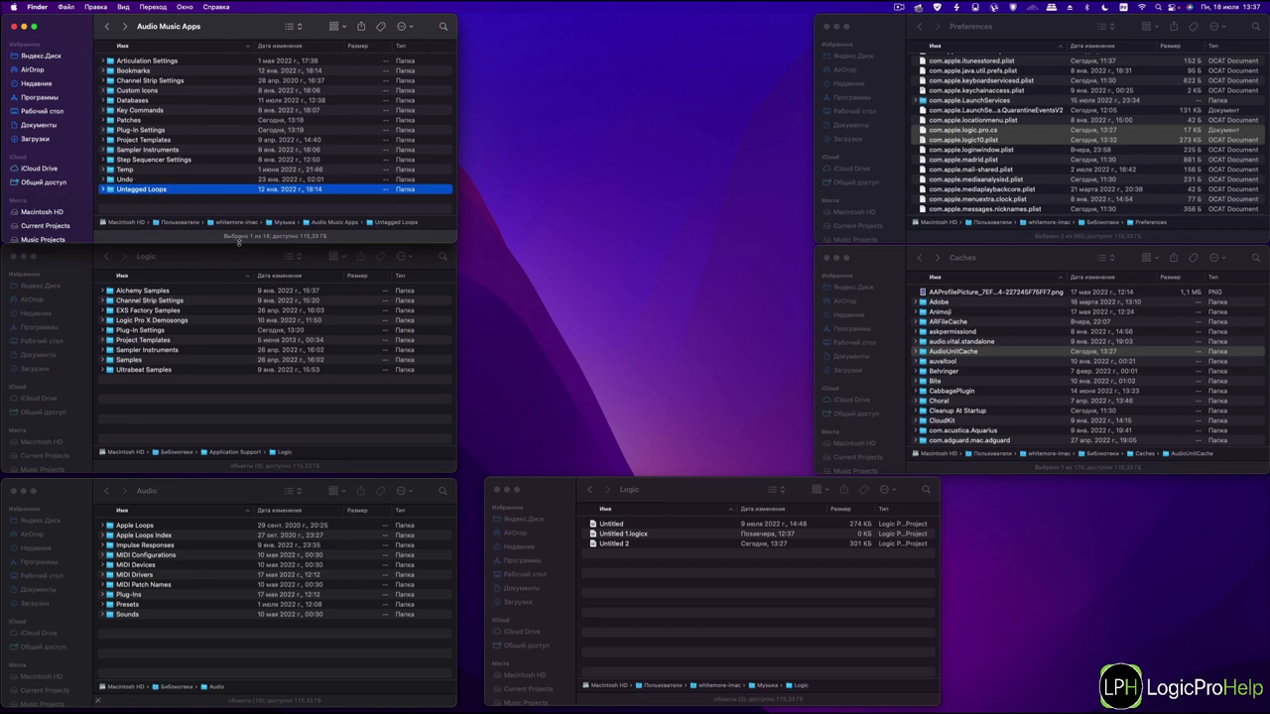
Step: In the Application Support Logic folder, look inside Alchemy Samples, Logic Pro X Demosongs and EXS Factory Samples, collapsing each
{"action": "left_click", "coordinate": [227, 262]}
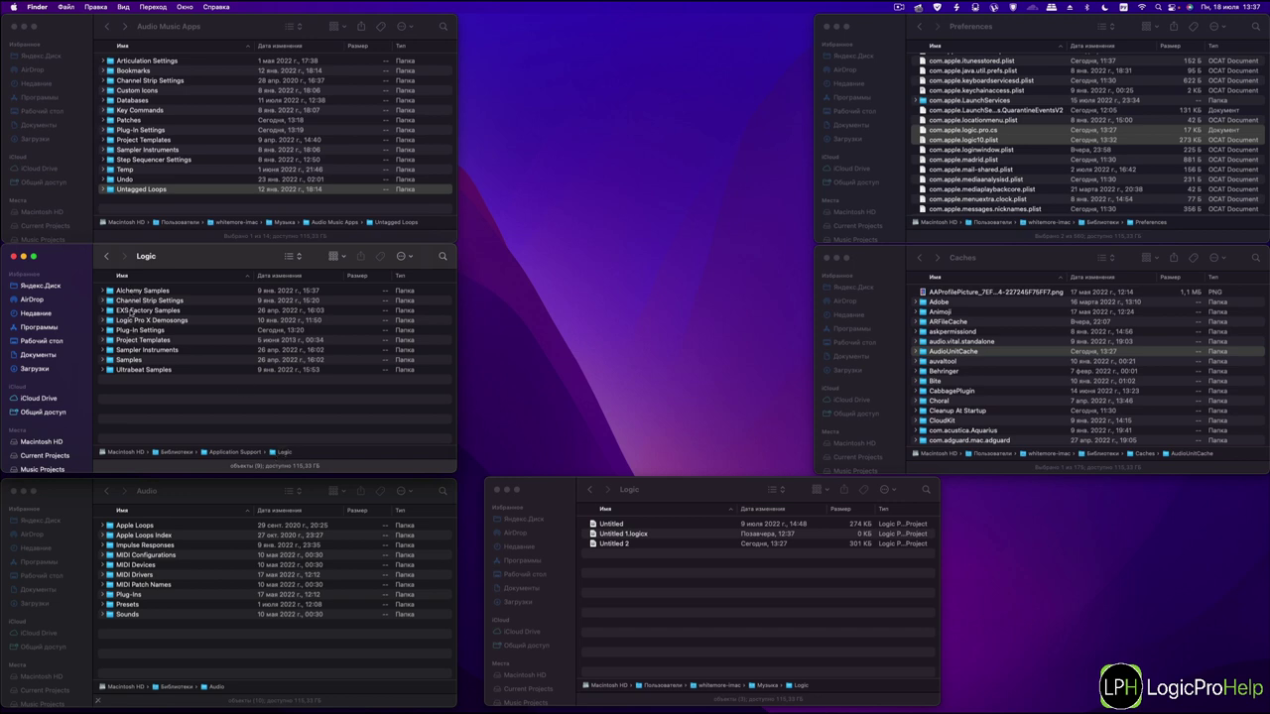
{"action": "left_click", "coordinate": [104, 290]}
{"action": "left_click", "coordinate": [104, 290]}
{"action": "left_click", "coordinate": [103, 321]}
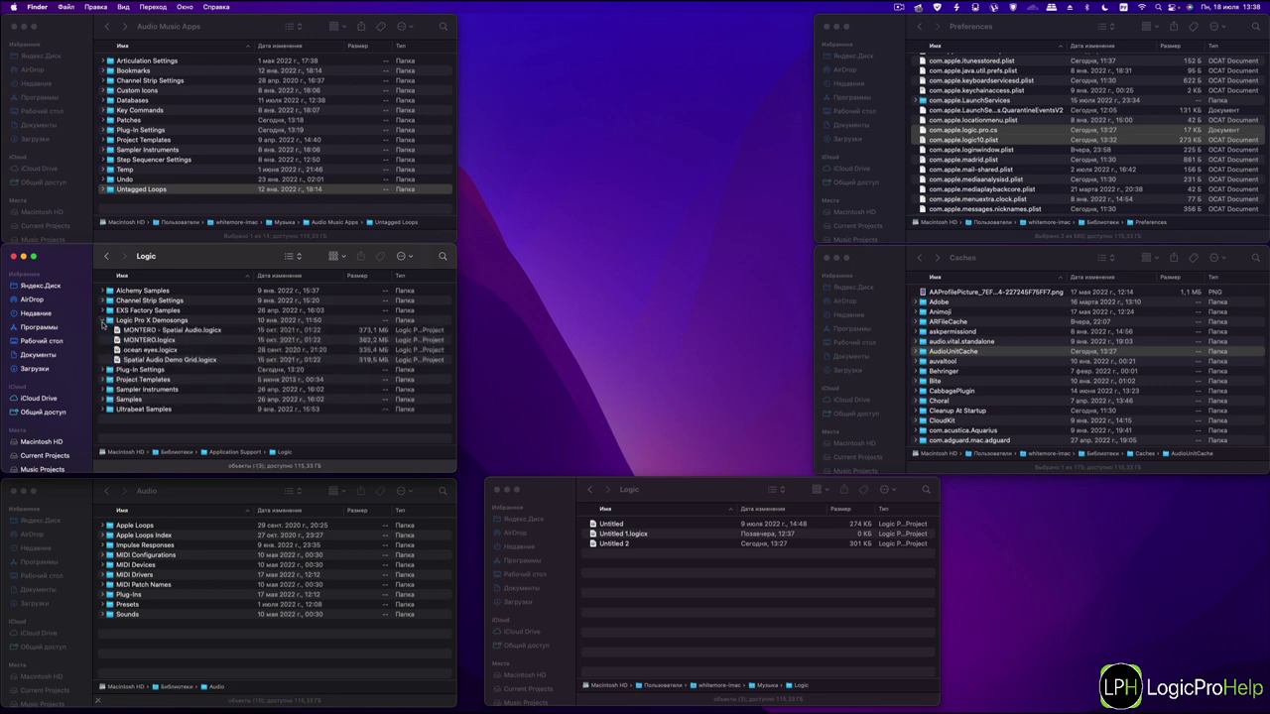
{"action": "left_click", "coordinate": [103, 322]}
{"action": "left_click", "coordinate": [103, 312]}
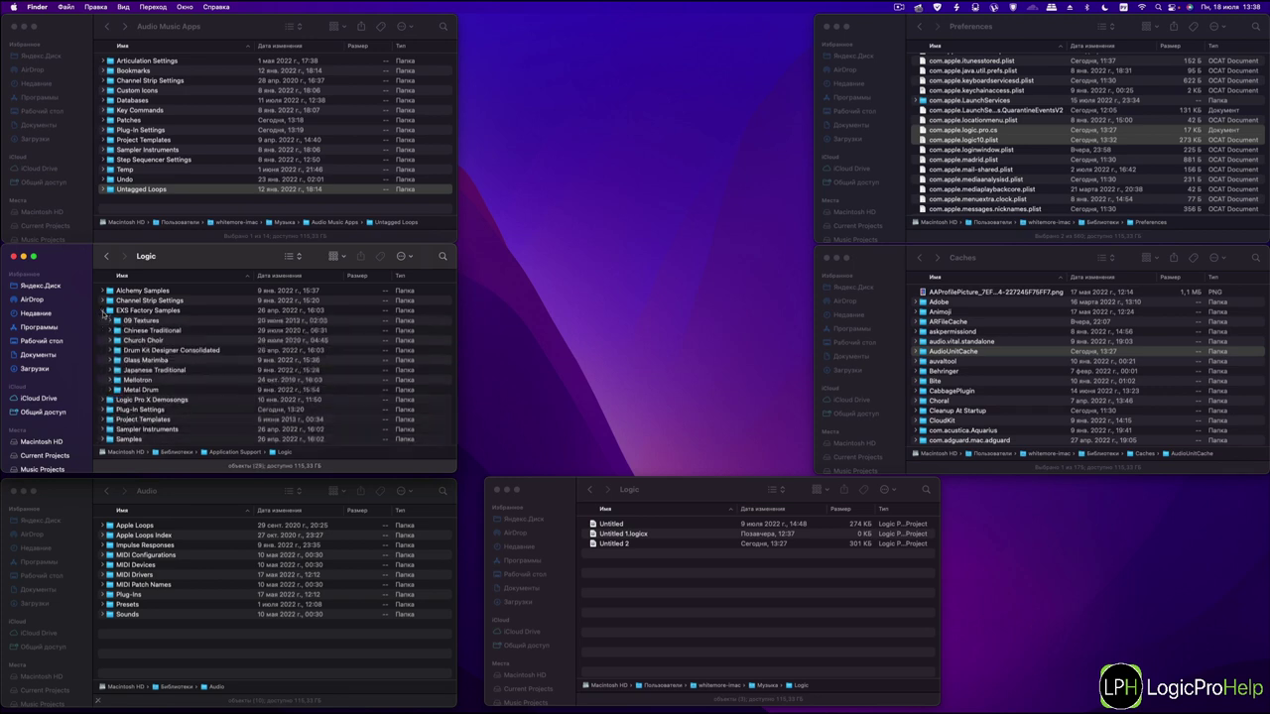
{"action": "left_click", "coordinate": [103, 312]}
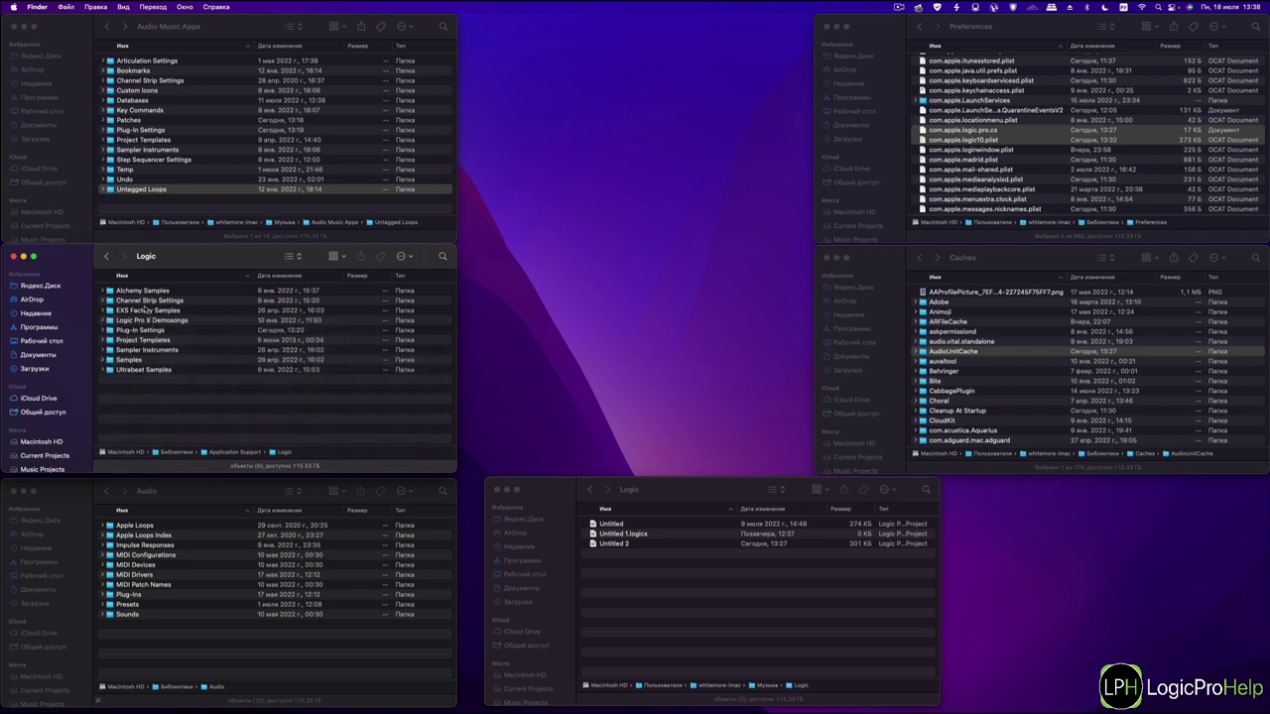
Step: Inspect the Bus and Instrument subfolders of the Application Support Channel Strip Settings folder, and collapse them all
{"action": "left_click", "coordinate": [103, 301]}
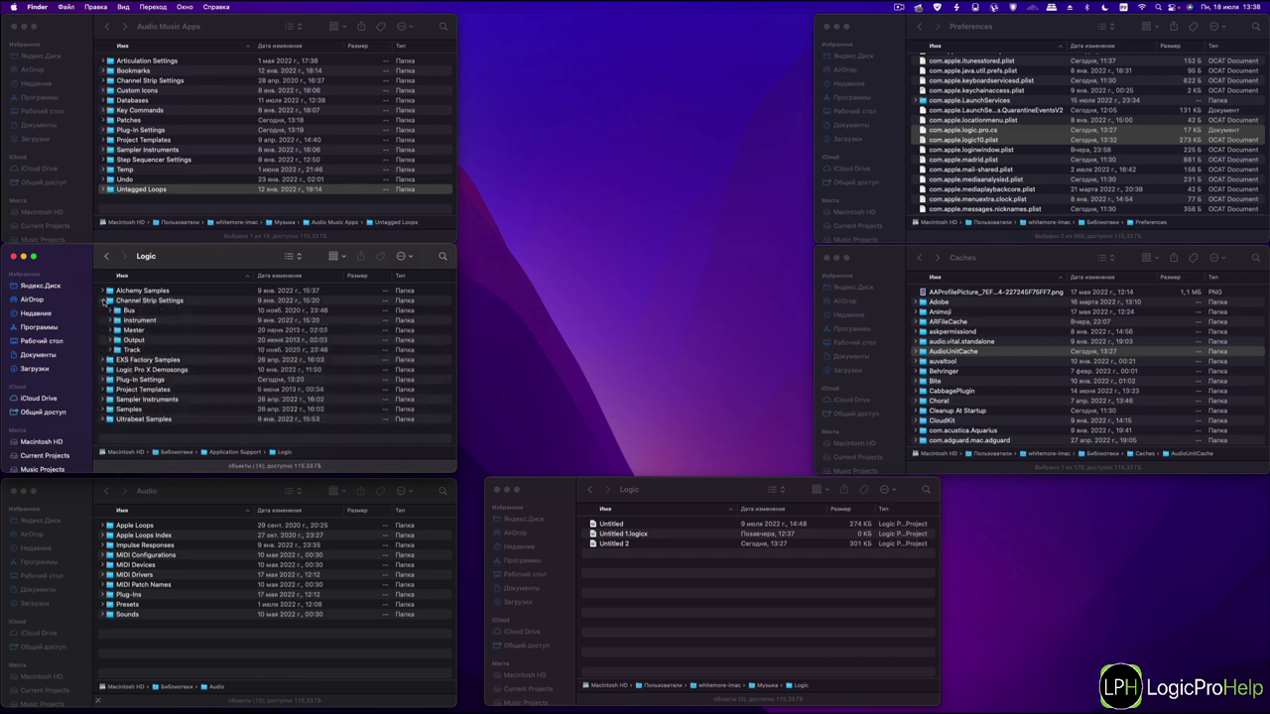
{"action": "left_click", "coordinate": [110, 310]}
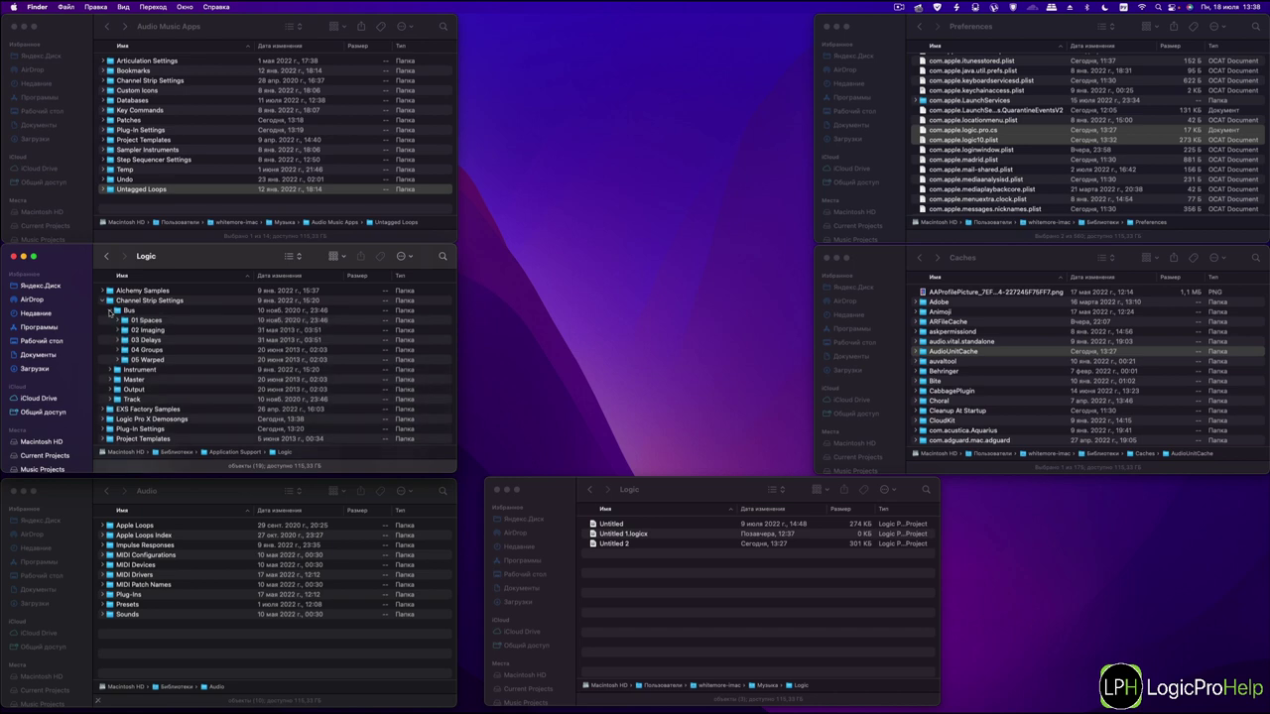
{"action": "left_click", "coordinate": [110, 311]}
{"action": "left_click", "coordinate": [110, 321]}
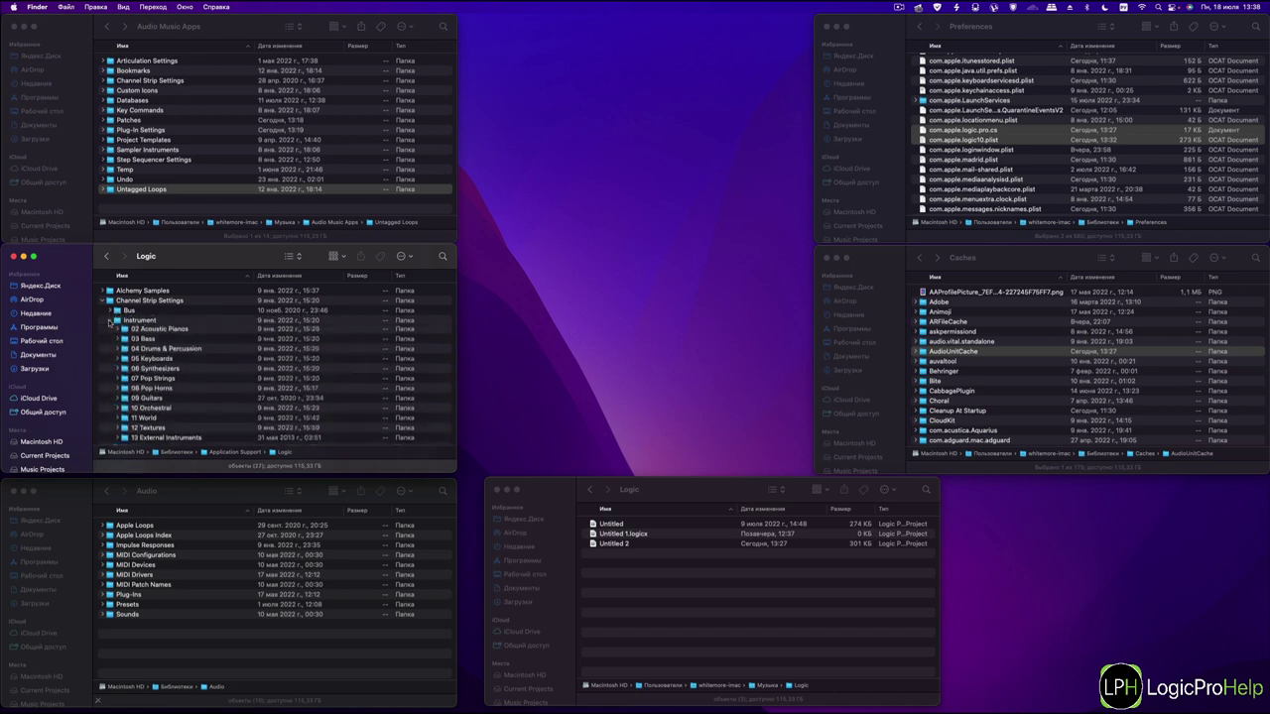
{"action": "left_click", "coordinate": [110, 321]}
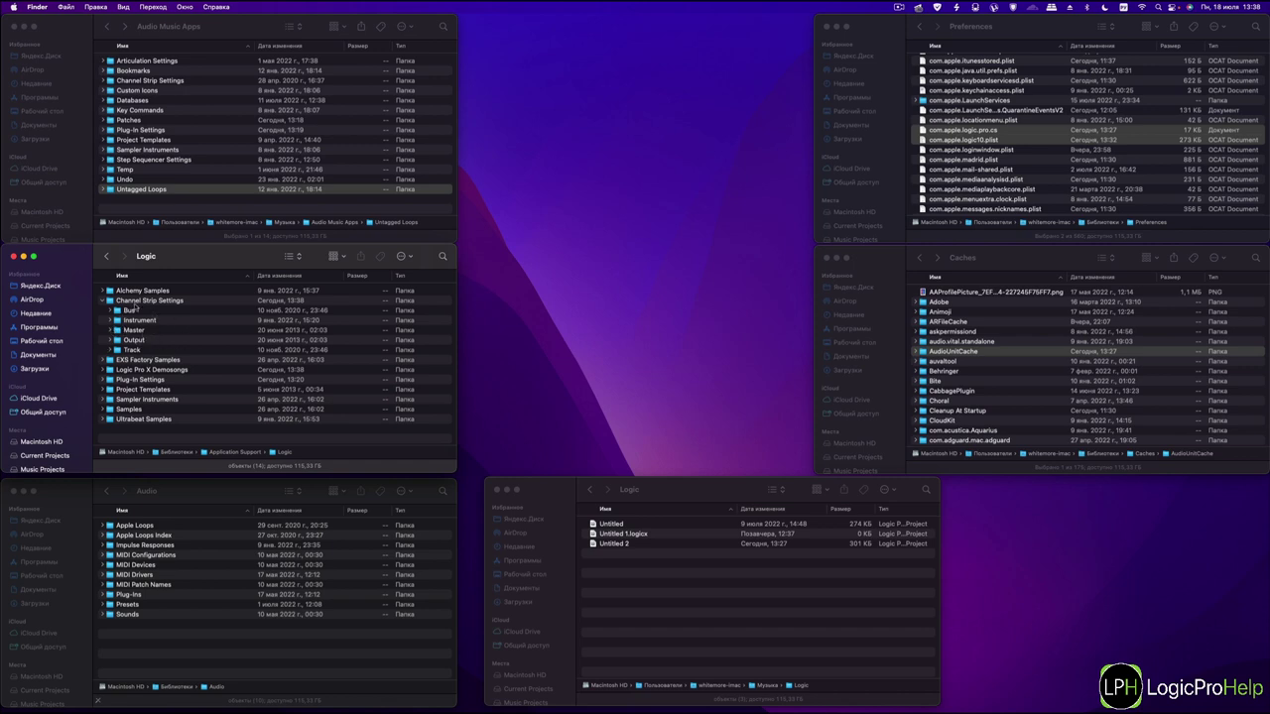
{"action": "left_click", "coordinate": [102, 300]}
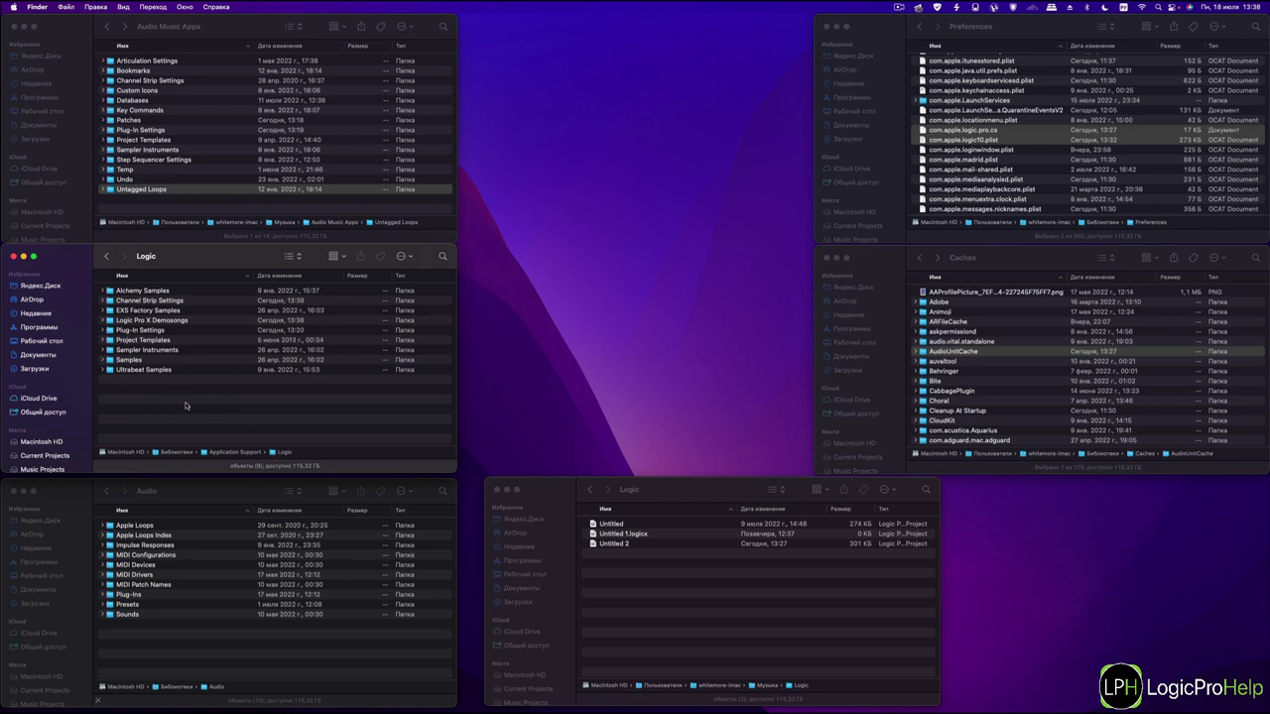
Step: Expand Plug-In Settings in the Application Support Logic folder and look through its list of plug-in subfolders
{"action": "left_click", "coordinate": [102, 332]}
{"action": "scroll", "coordinate": [130, 341], "scroll_direction": "down", "scroll_amount": 3}
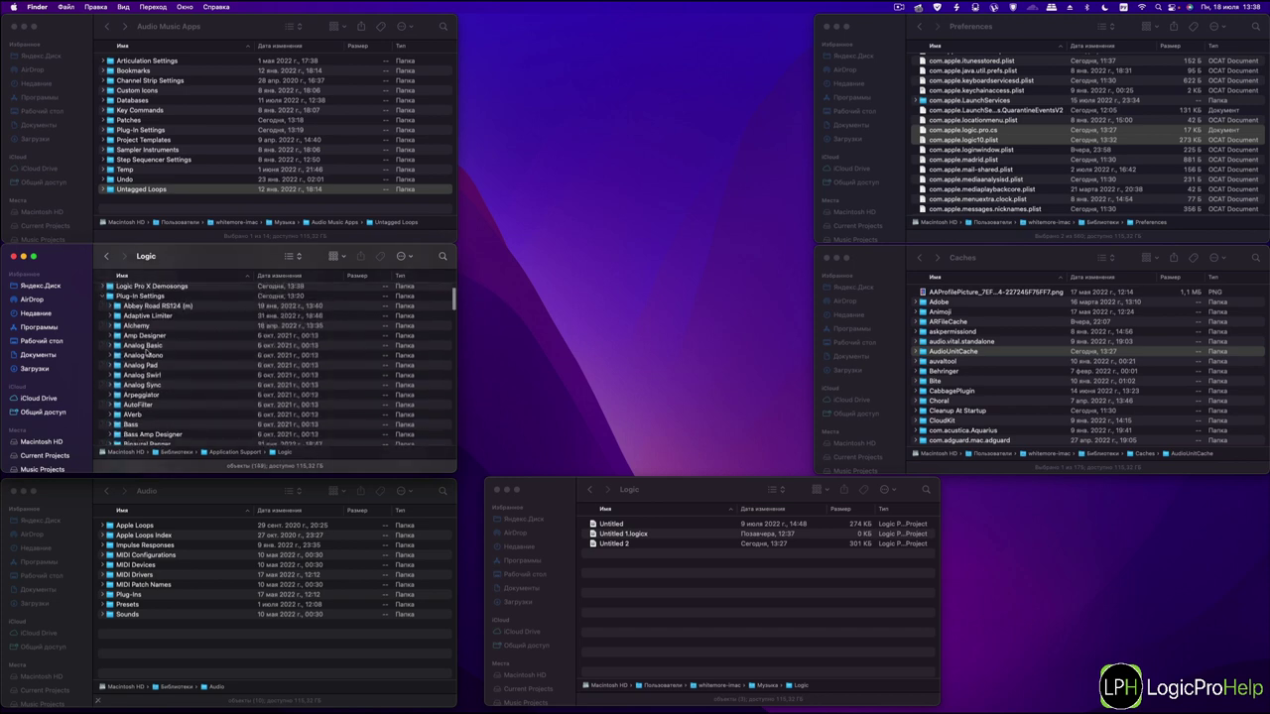
{"action": "scroll", "coordinate": [132, 317], "scroll_direction": "up", "scroll_amount": 3}
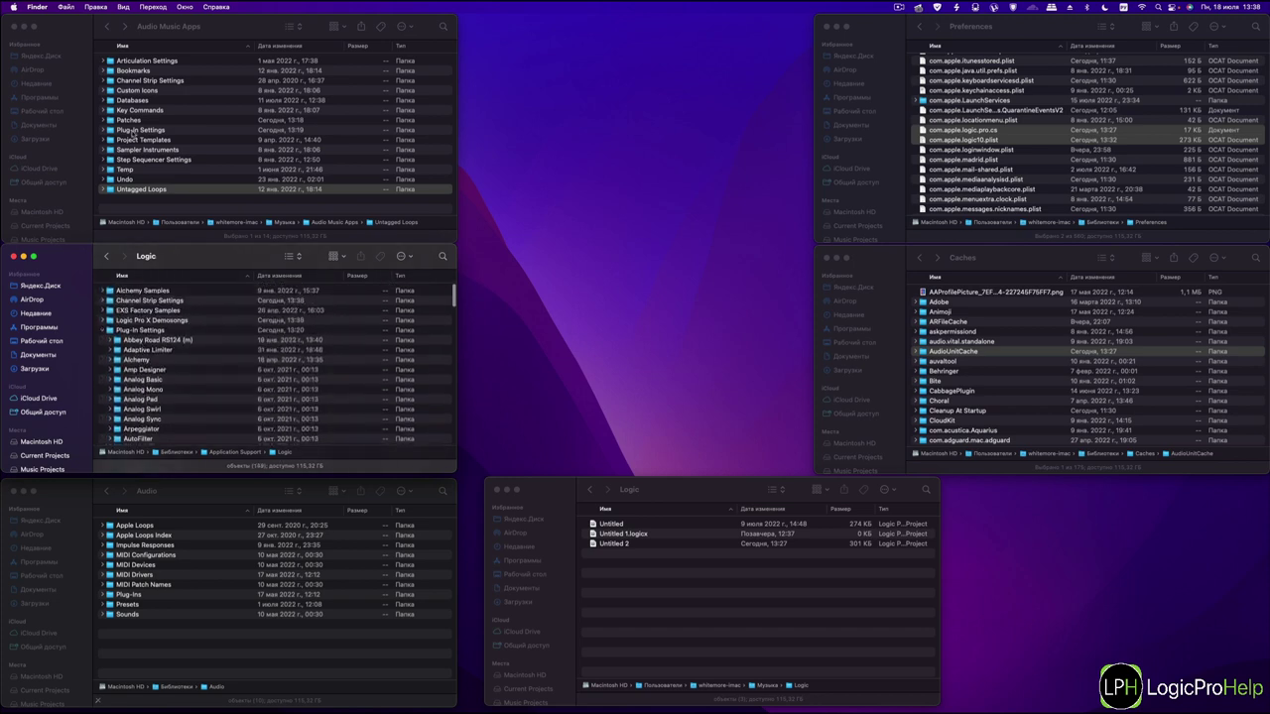
{"action": "scroll", "coordinate": [127, 342], "scroll_direction": "down", "scroll_amount": 3}
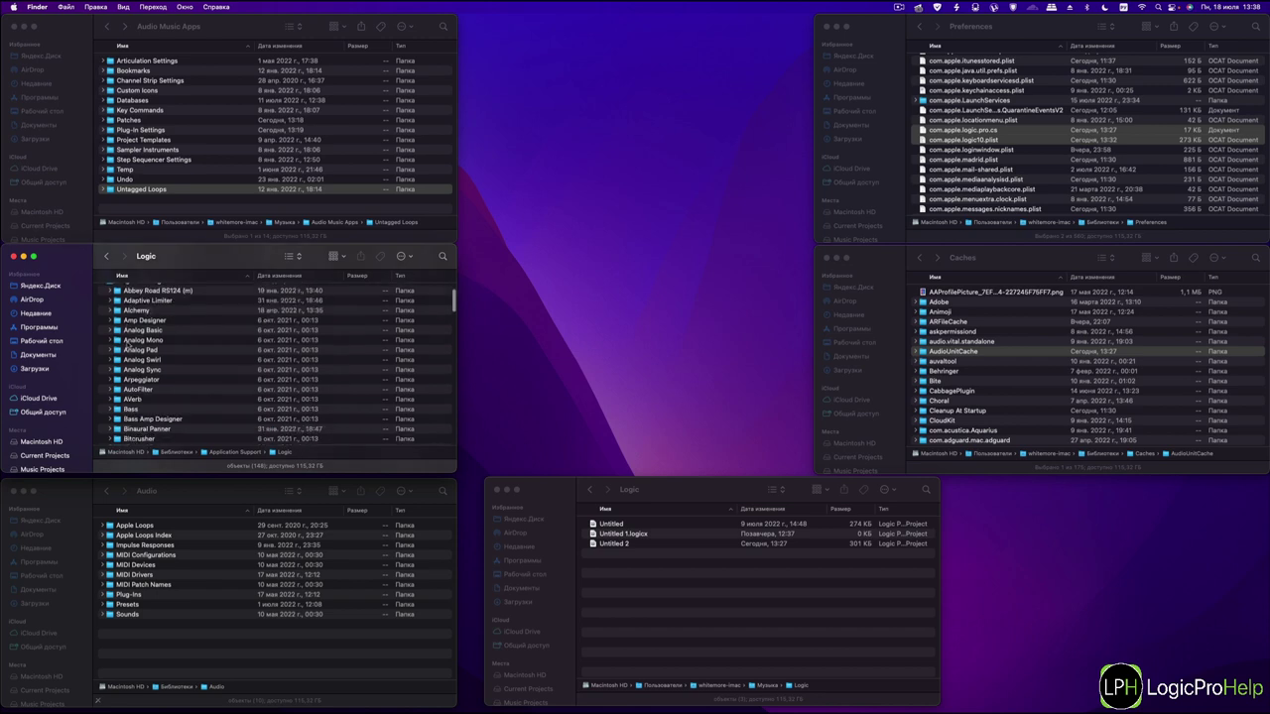
{"action": "scroll", "coordinate": [147, 328], "scroll_direction": "down", "scroll_amount": 10}
{"action": "scroll", "coordinate": [149, 398], "scroll_direction": "down", "scroll_amount": 3}
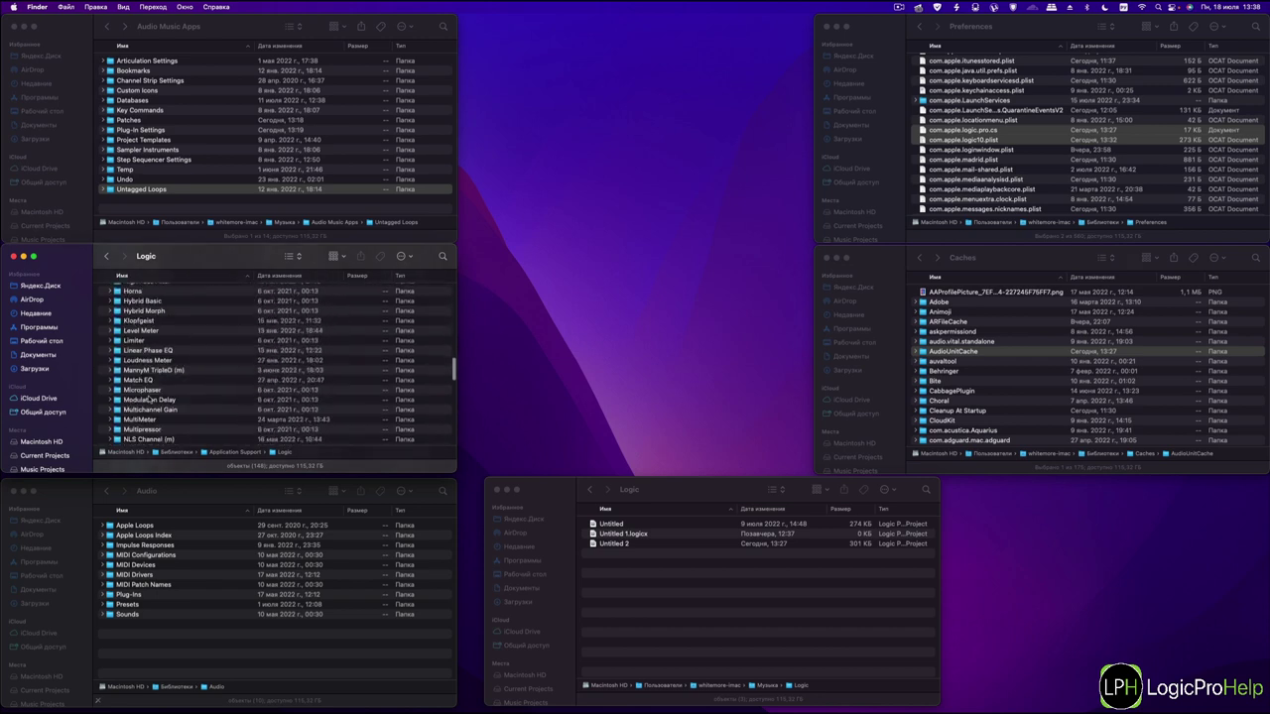
{"action": "scroll", "coordinate": [149, 397], "scroll_direction": "up", "scroll_amount": 8}
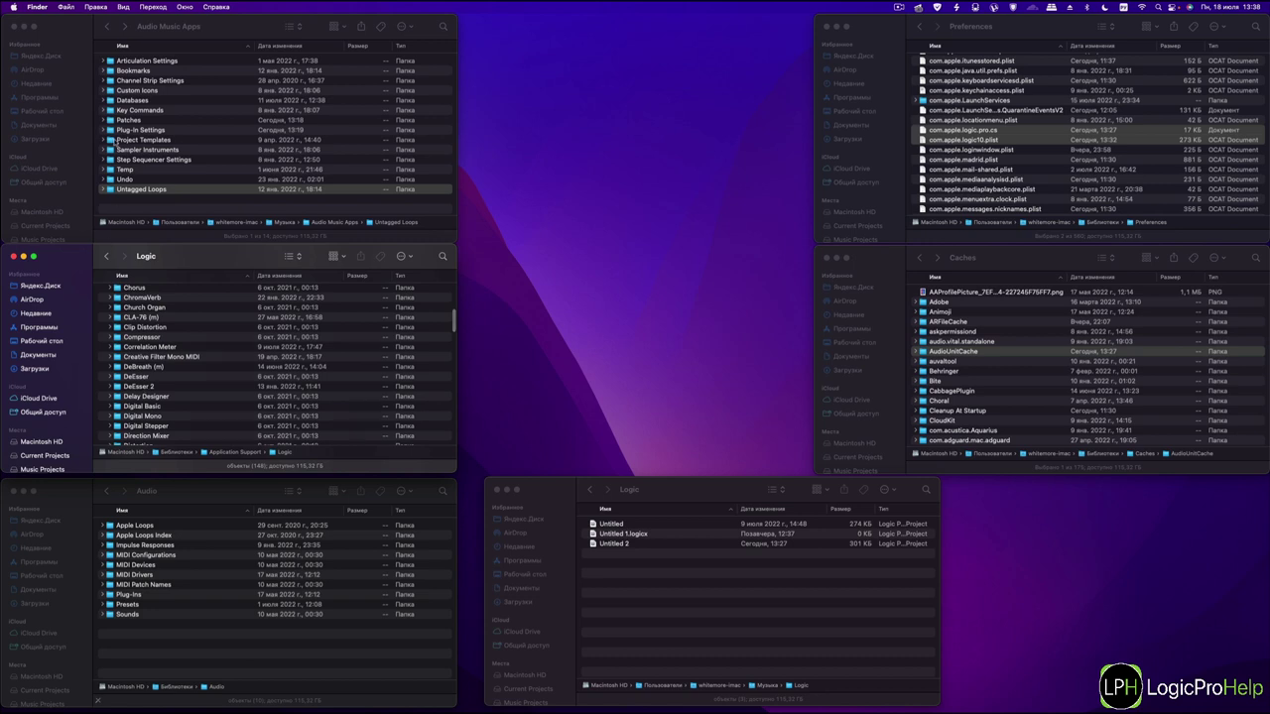
Step: Expand Plug-In Settings in Audio Music Apps, open its Compressor subfolder, and select #default.pst
{"action": "left_click", "coordinate": [106, 131]}
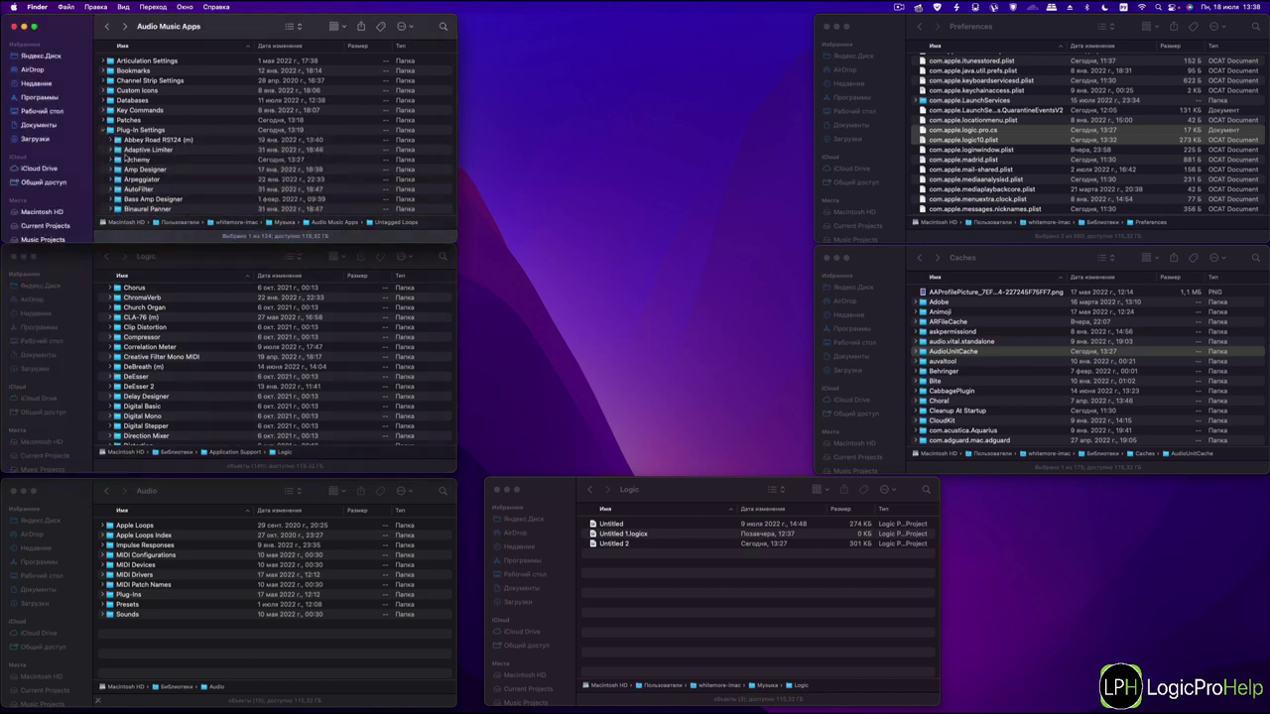
{"action": "scroll", "coordinate": [111, 149], "scroll_direction": "down", "scroll_amount": 5}
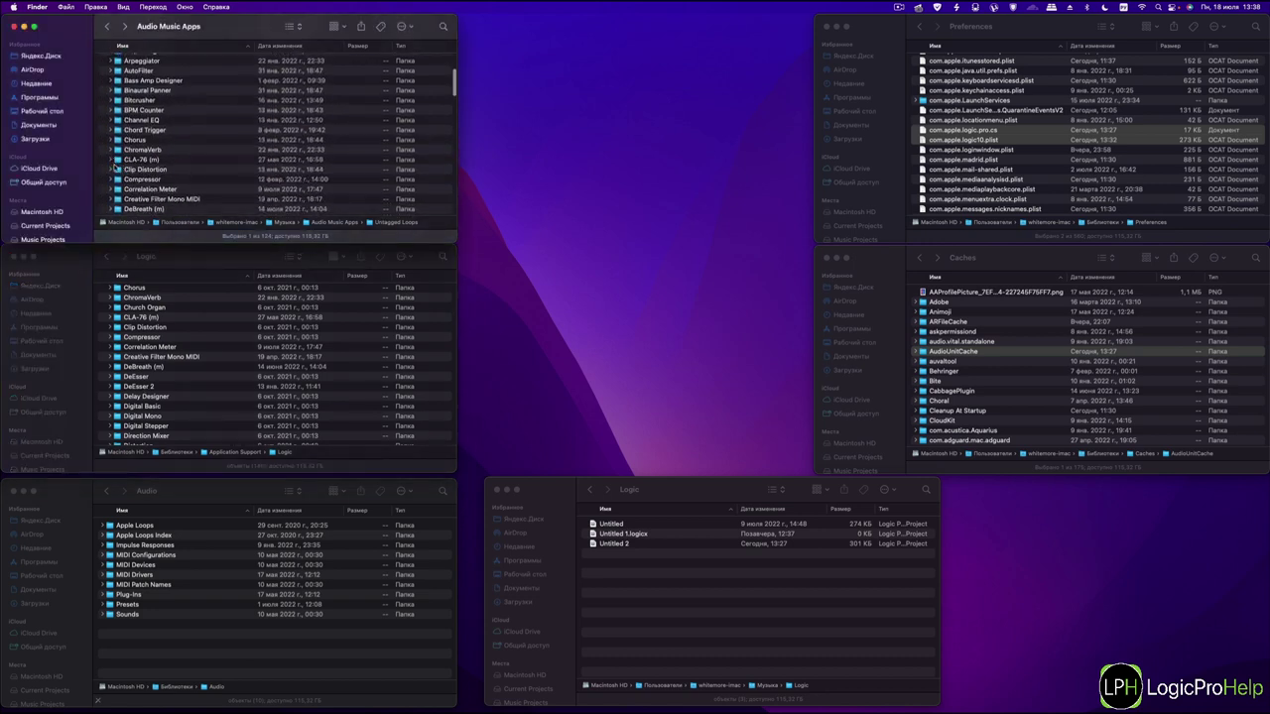
{"action": "left_click", "coordinate": [112, 180]}
{"action": "left_click", "coordinate": [136, 188]}
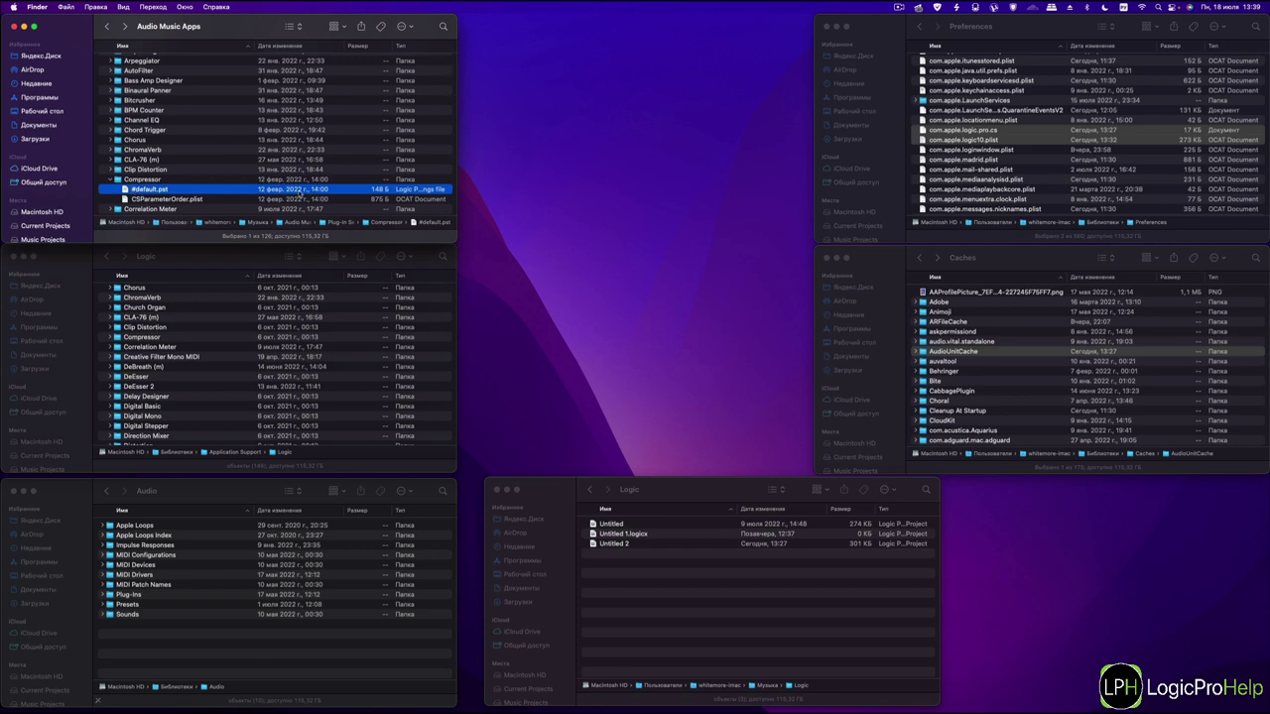
Step: Open the Compressor subfolder in the Application Support Plug-In Settings, select its #default.pst file, and collapse the subfolder
{"action": "left_click", "coordinate": [109, 342]}
{"action": "left_click", "coordinate": [110, 338]}
{"action": "left_click", "coordinate": [154, 349]}
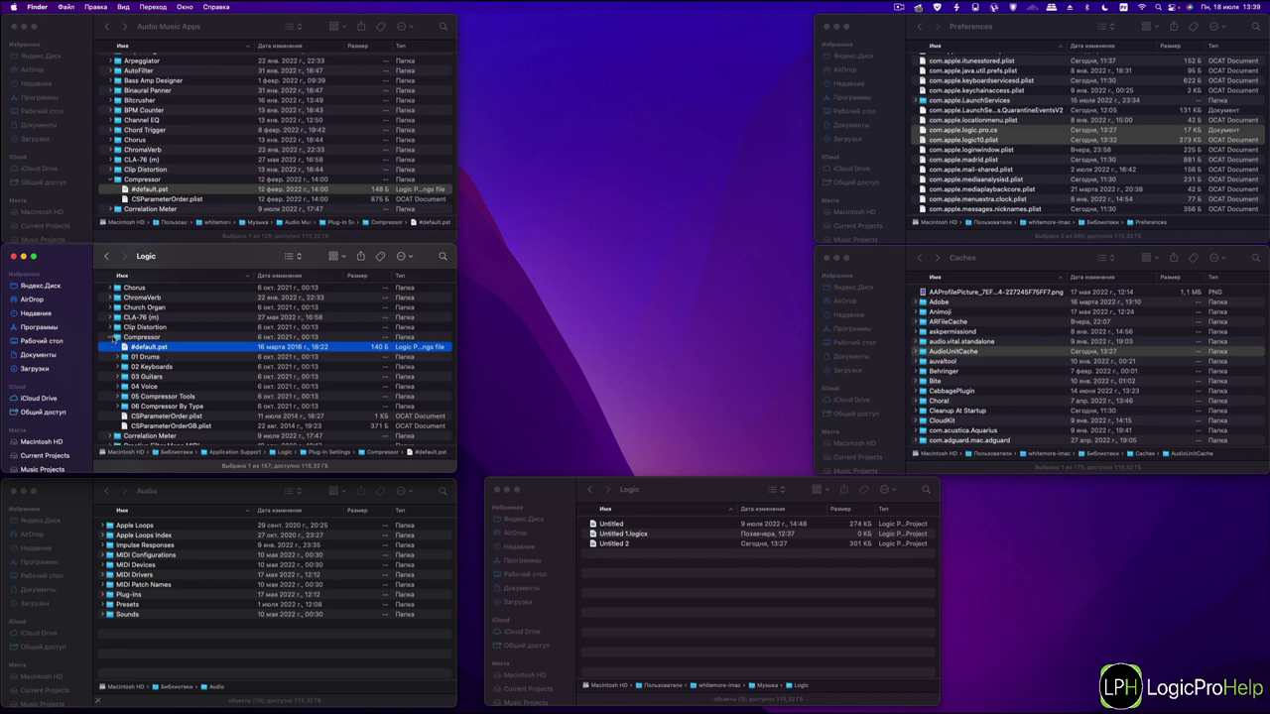
{"action": "left_click", "coordinate": [115, 338]}
{"action": "scroll", "coordinate": [109, 339], "scroll_direction": "up", "scroll_amount": 2}
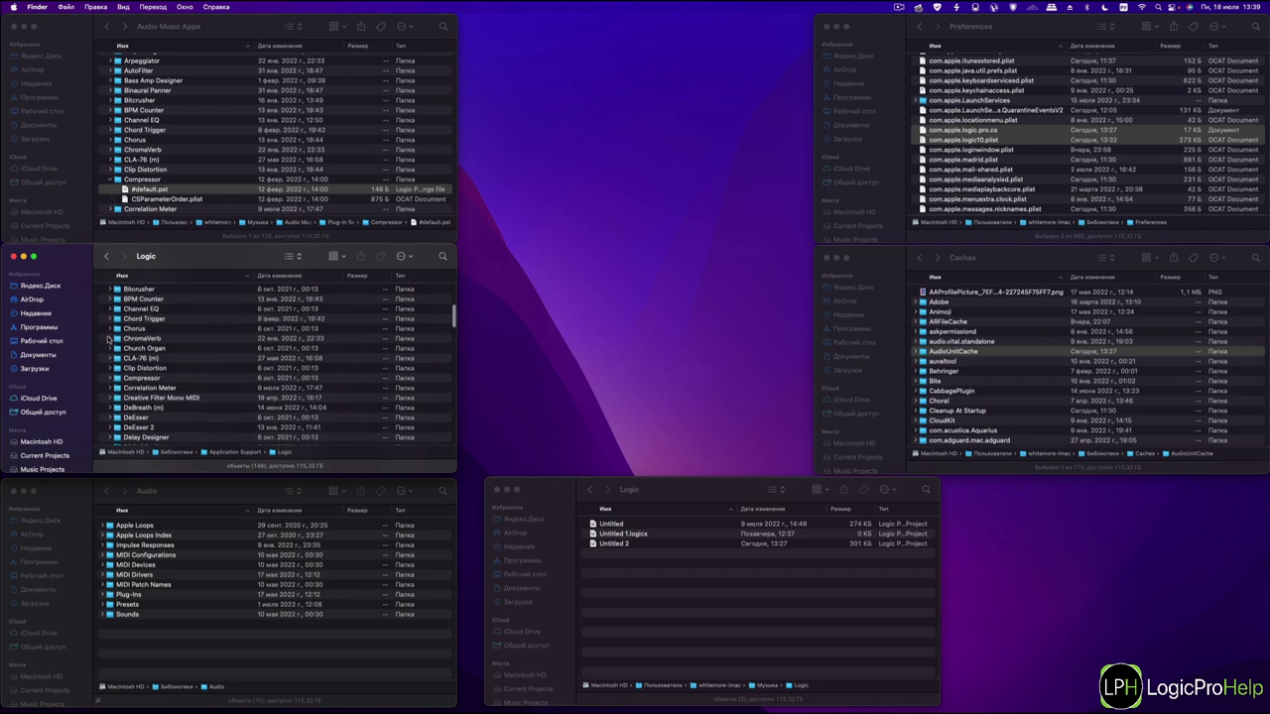
Step: Collapse Plug-In Settings in both the Application Support Logic folder and the Audio Music Apps folder
{"action": "scroll", "coordinate": [108, 340], "scroll_direction": "up", "scroll_amount": 6}
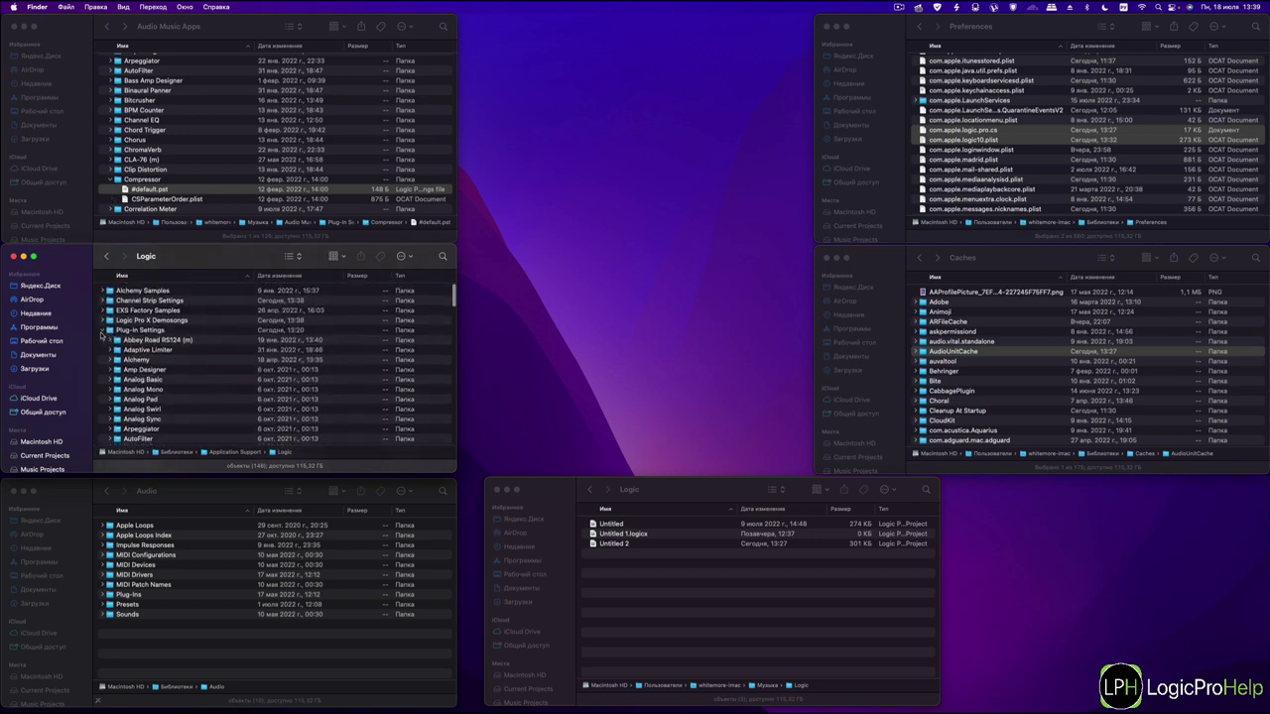
{"action": "left_click", "coordinate": [103, 331]}
{"action": "left_click", "coordinate": [131, 329]}
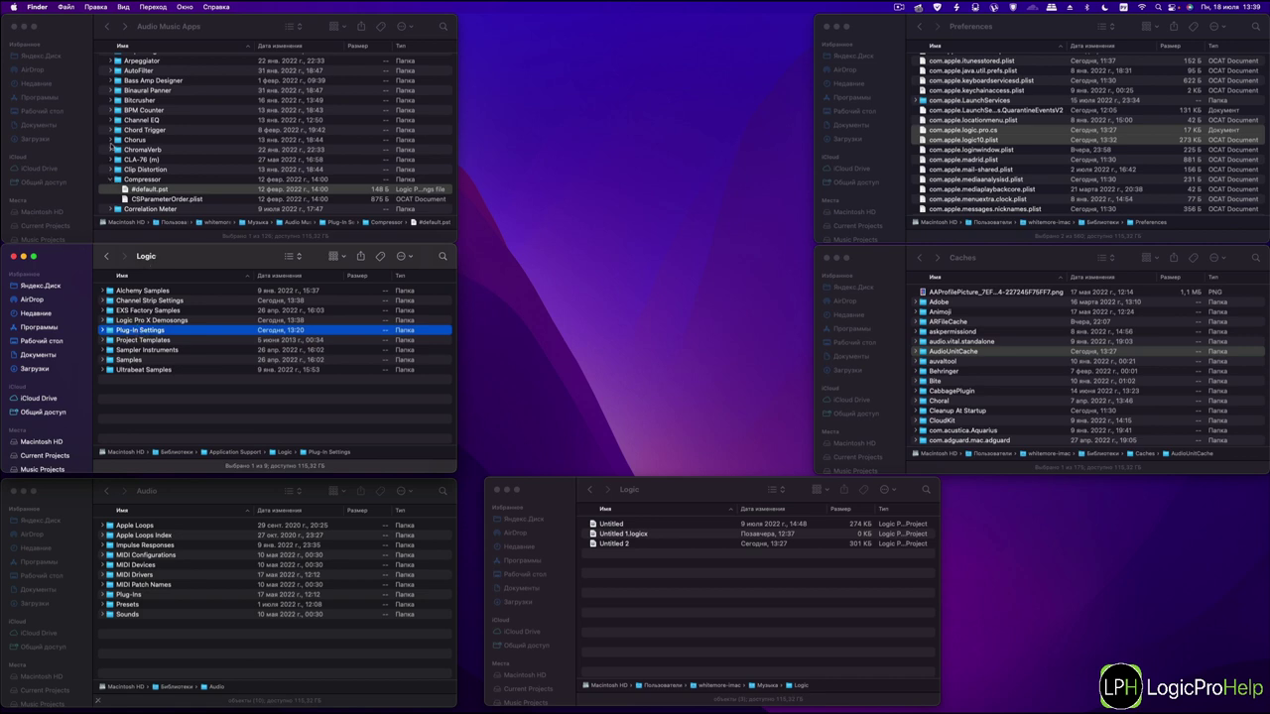
{"action": "scroll", "coordinate": [129, 139], "scroll_direction": "up", "scroll_amount": 5}
{"action": "left_click", "coordinate": [103, 130]}
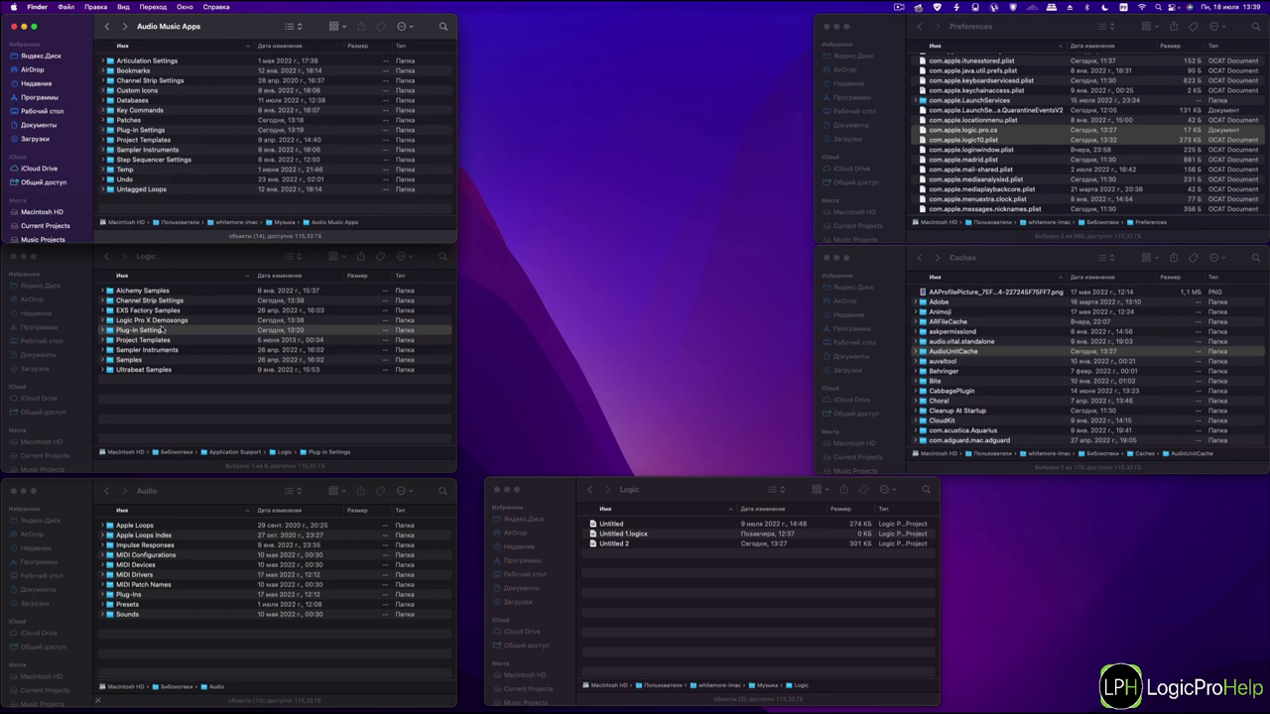
Step: Look inside Project Templates and Sampler Instruments in the Application Support Logic folder, collapsing each
{"action": "left_click", "coordinate": [104, 339]}
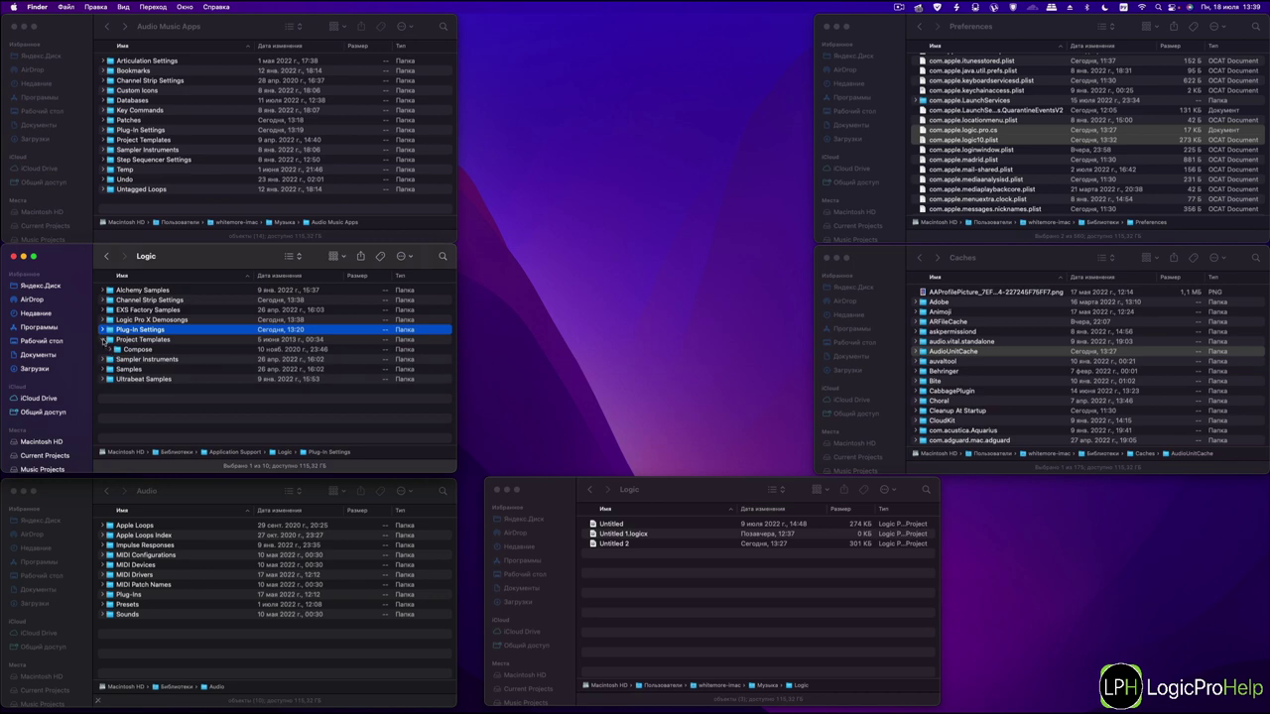
{"action": "left_click", "coordinate": [104, 340]}
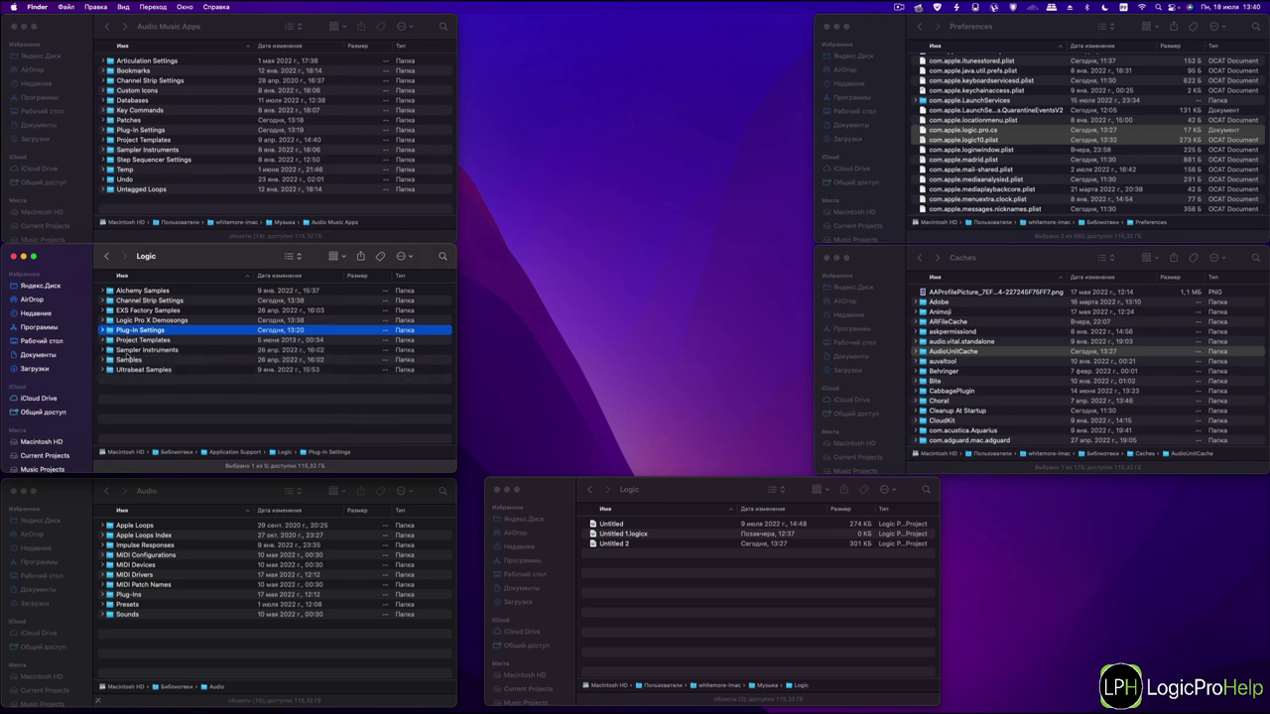
{"action": "left_click", "coordinate": [105, 350]}
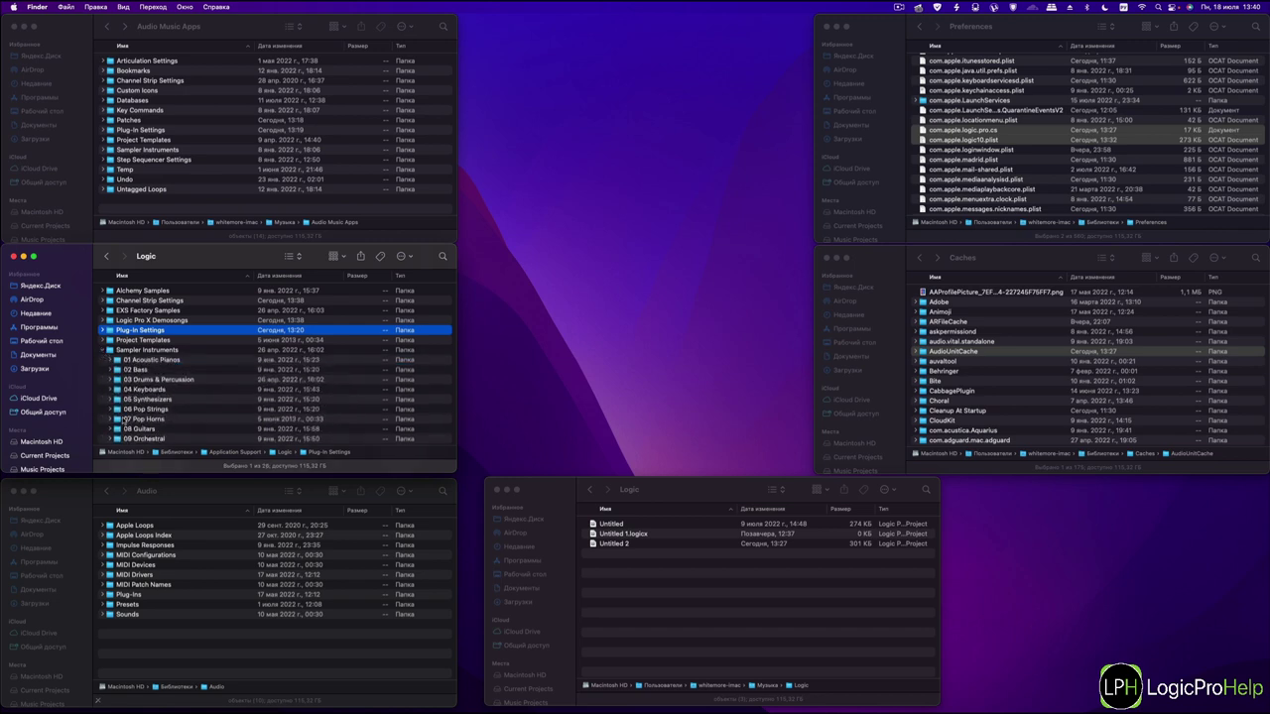
{"action": "scroll", "coordinate": [128, 387], "scroll_direction": "down", "scroll_amount": 5}
{"action": "scroll", "coordinate": [127, 386], "scroll_direction": "up", "scroll_amount": 5}
{"action": "left_click", "coordinate": [104, 351]}
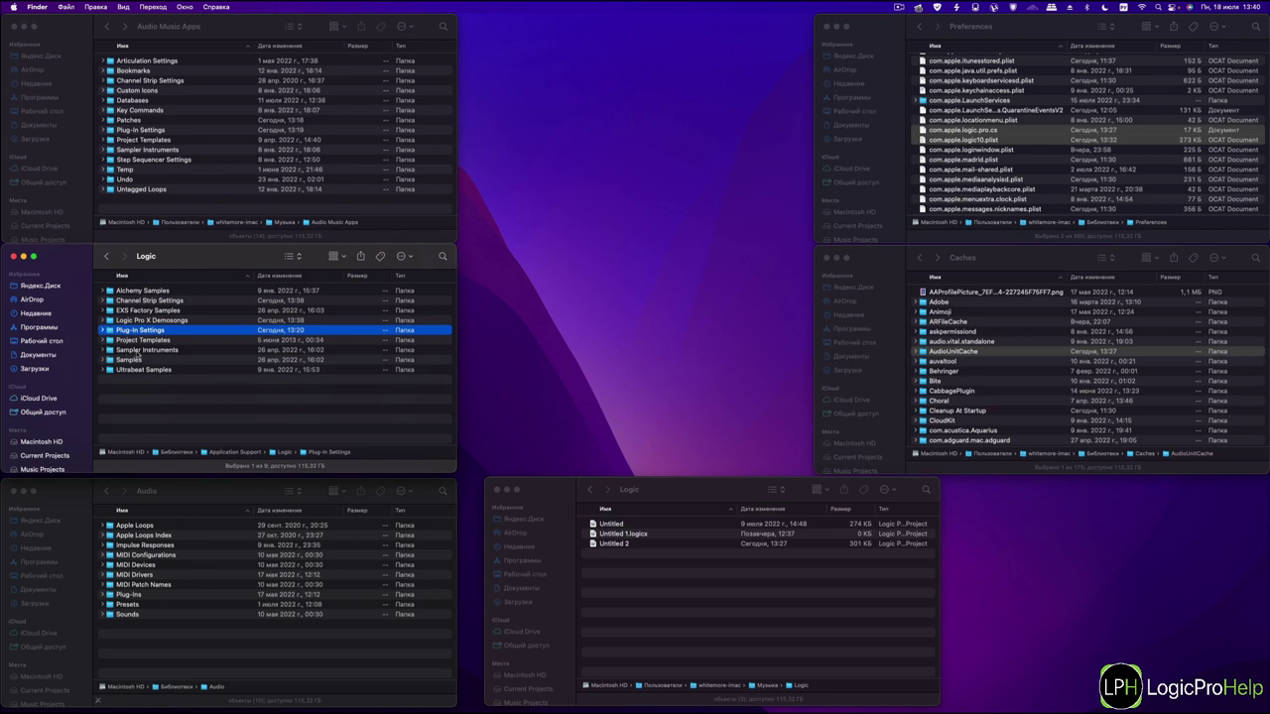
Step: Look inside Samples and Ultrabeat Samples in the Application Support Logic folder, collapse both, and select Plug-In Settings
{"action": "left_click", "coordinate": [103, 362]}
{"action": "left_click", "coordinate": [104, 362]}
{"action": "left_click", "coordinate": [103, 371]}
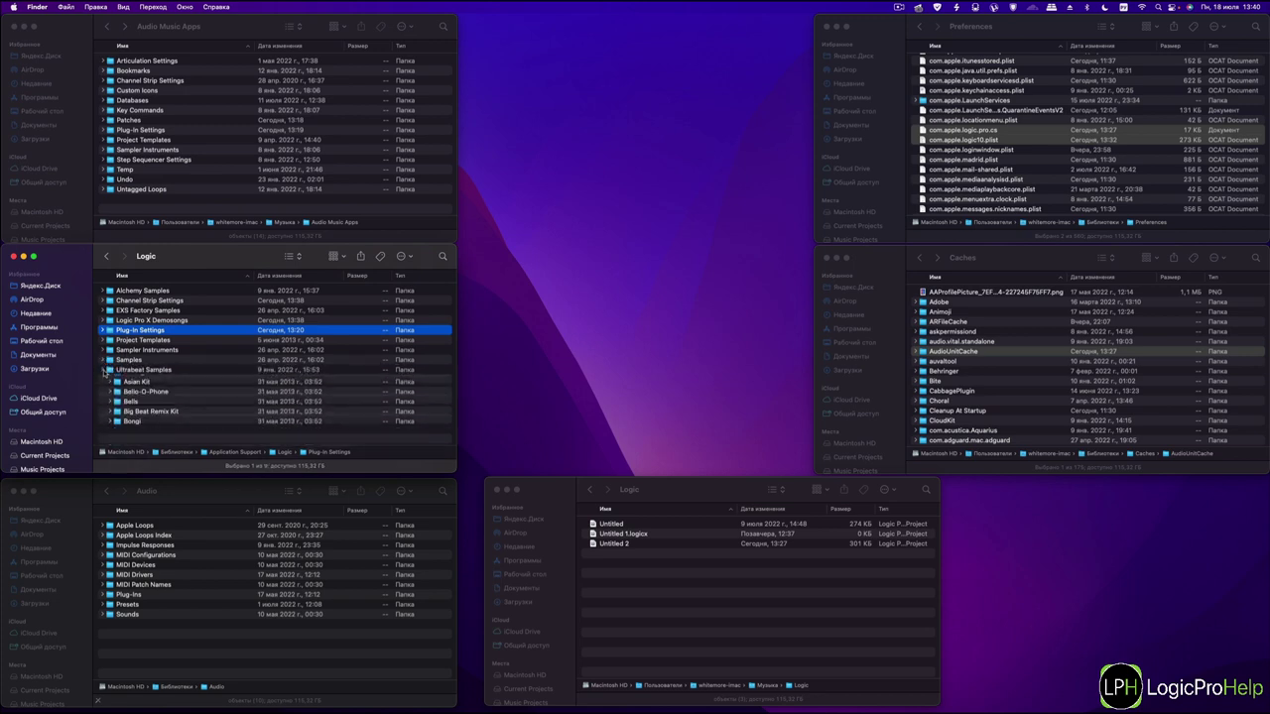
{"action": "left_click", "coordinate": [103, 371]}
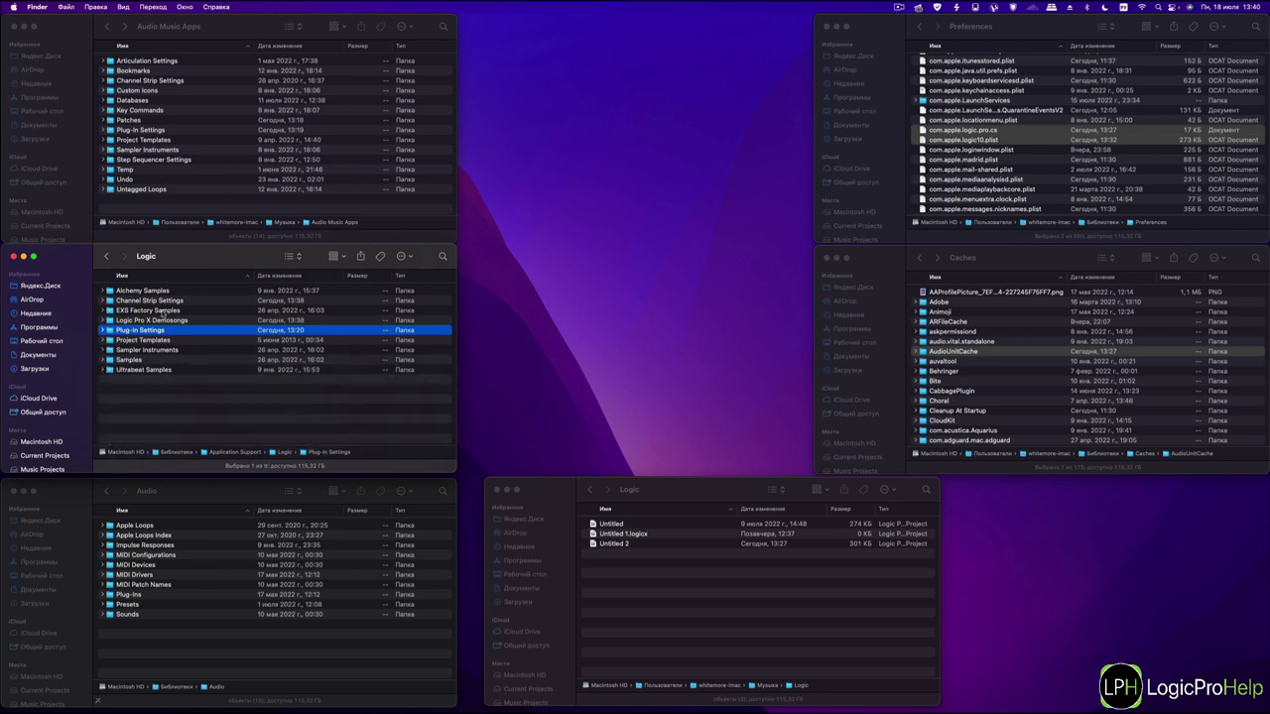
{"action": "left_click", "coordinate": [174, 399]}
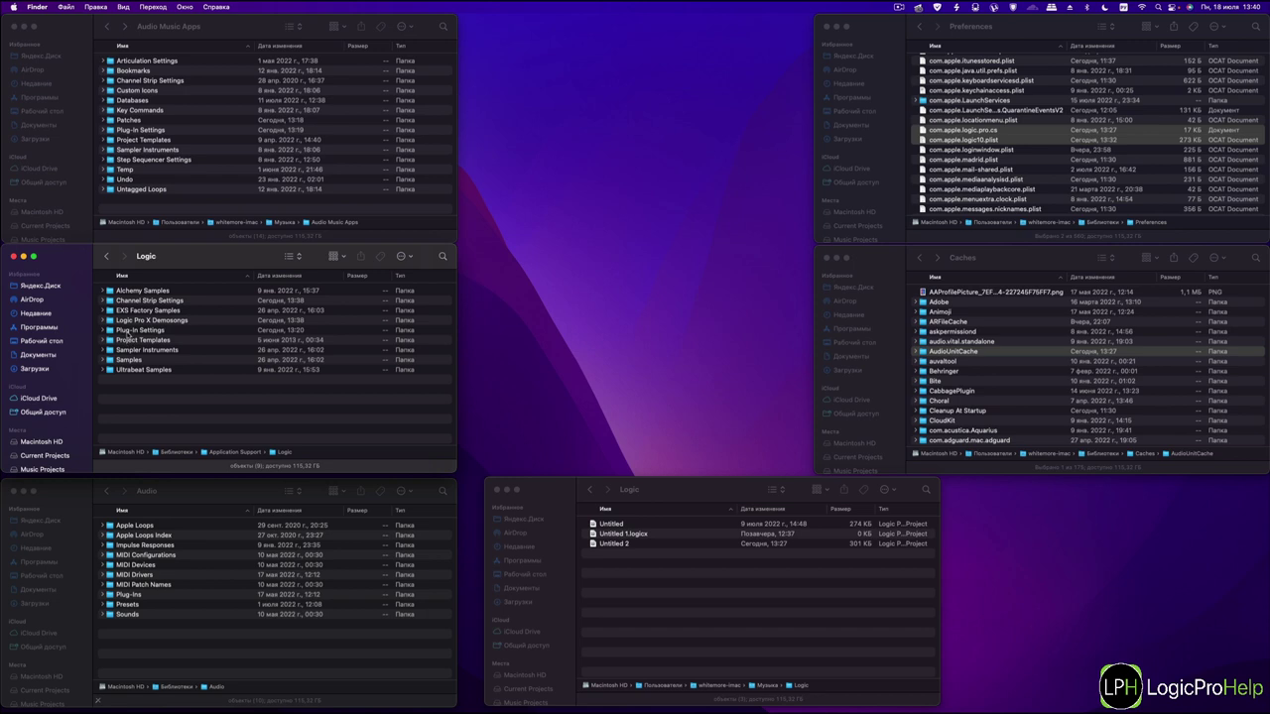
{"action": "left_click", "coordinate": [129, 332]}
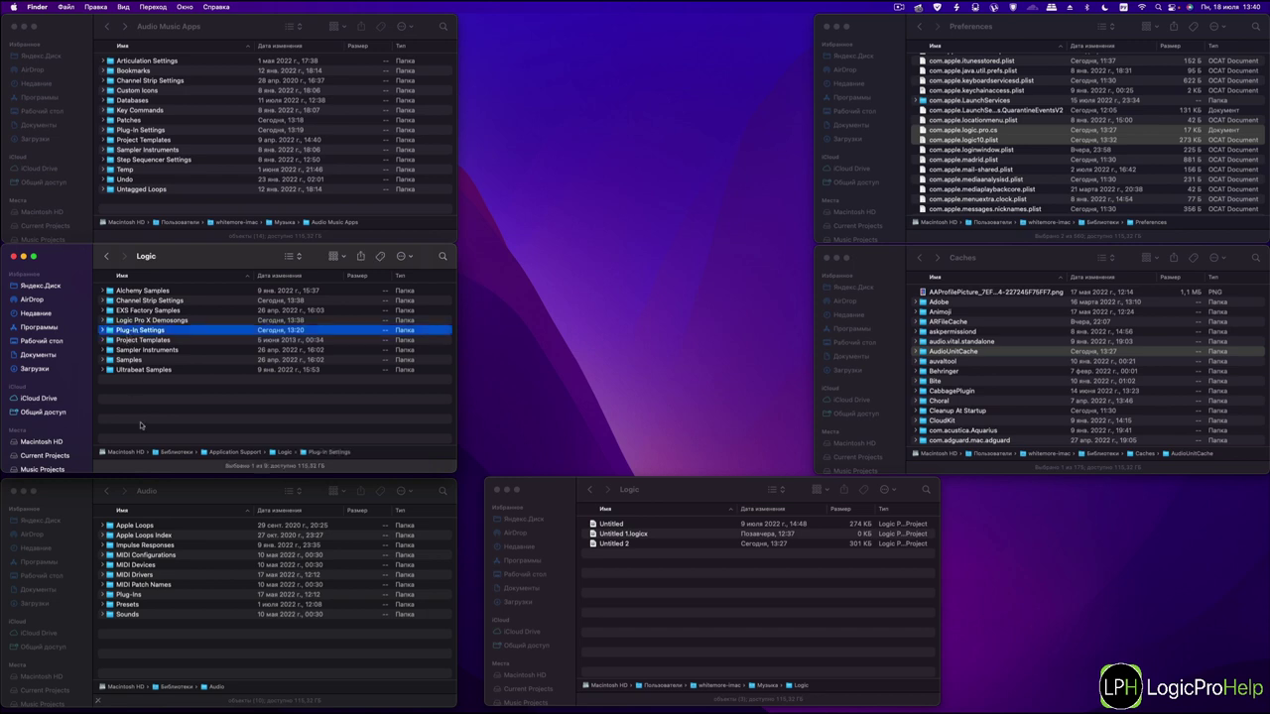
Step: In the Library's Audio folder, look inside Apple Loops, and select Apple Loops Index followed by Impulse Responses
{"action": "left_click", "coordinate": [179, 490]}
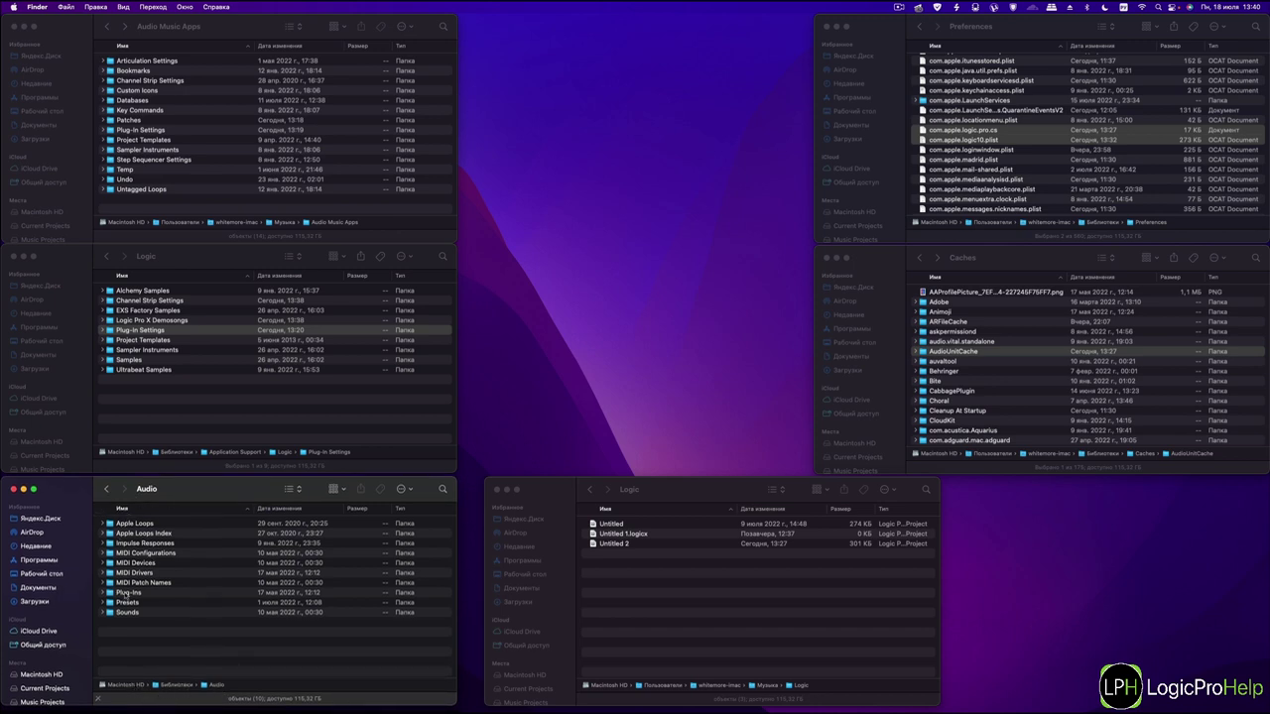
{"action": "left_click", "coordinate": [131, 526]}
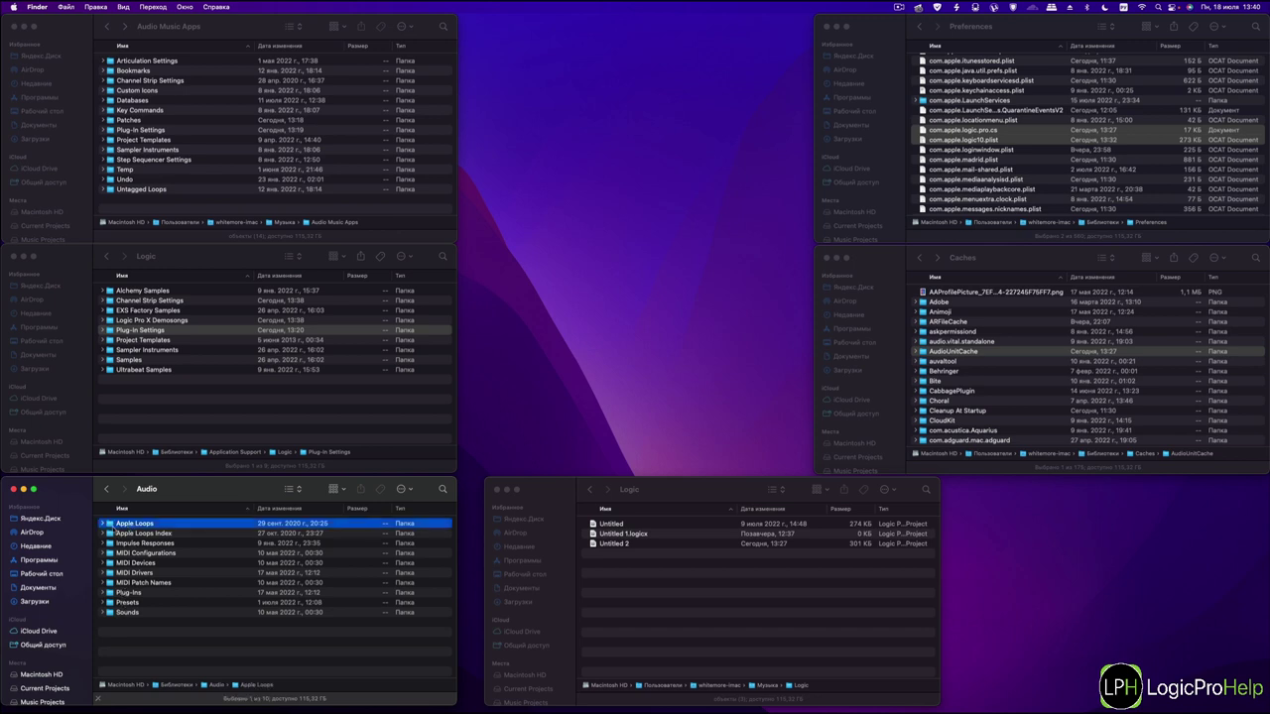
{"action": "left_click", "coordinate": [102, 525]}
{"action": "left_click", "coordinate": [103, 525]}
{"action": "left_click", "coordinate": [157, 536]}
{"action": "left_click", "coordinate": [145, 544]}
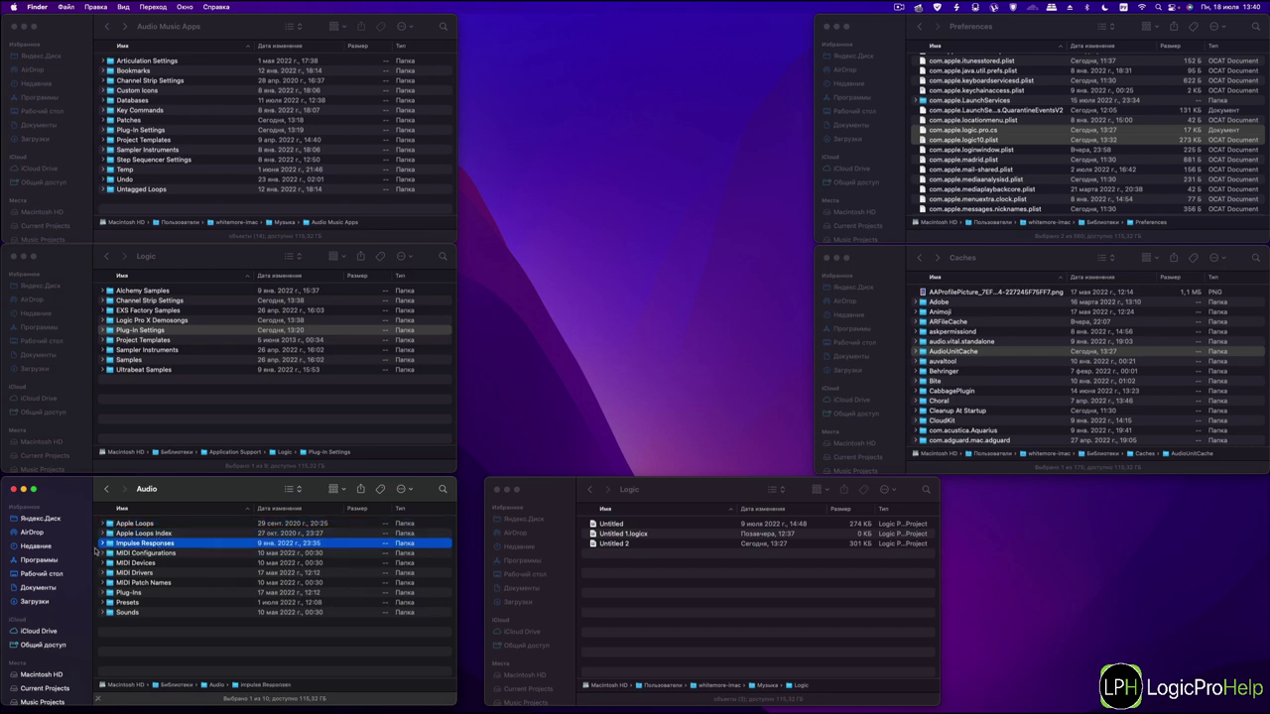
Step: Expand Impulse Responses and its Apple subfolder, and point out 01 Large Spaces and 08 Instrument Profiles
{"action": "left_click", "coordinate": [103, 544]}
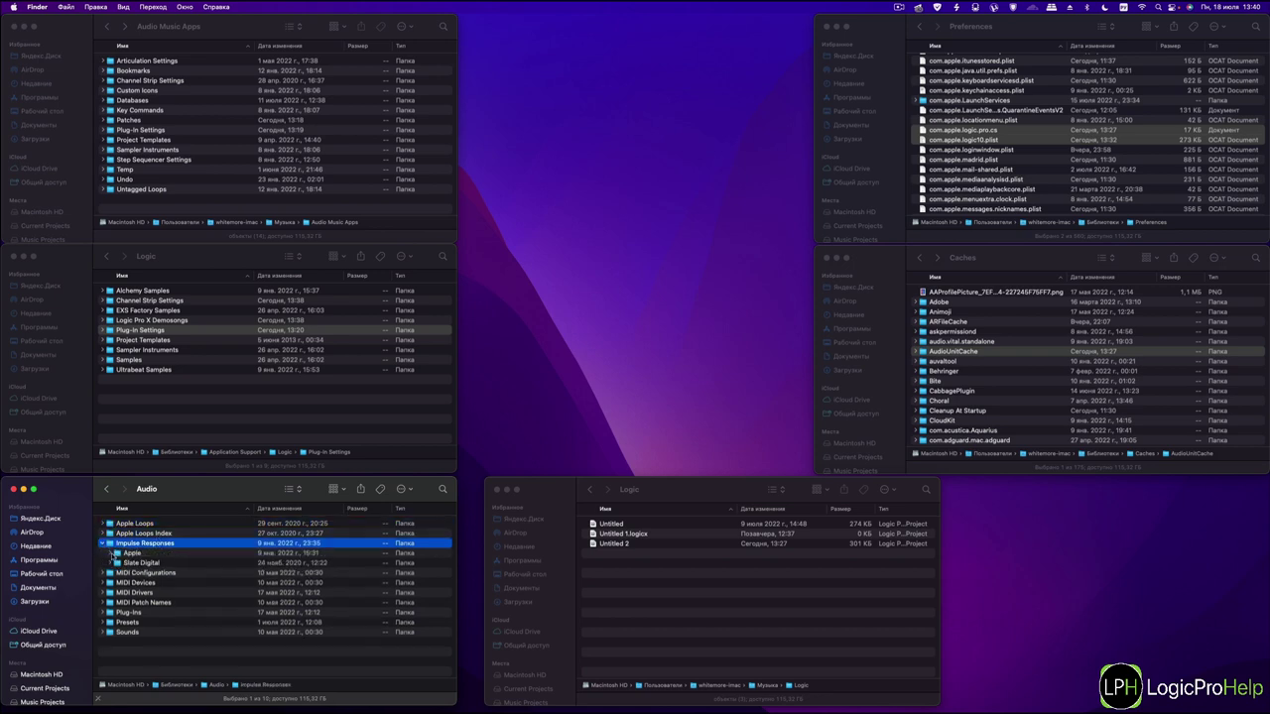
{"action": "left_click", "coordinate": [110, 553]}
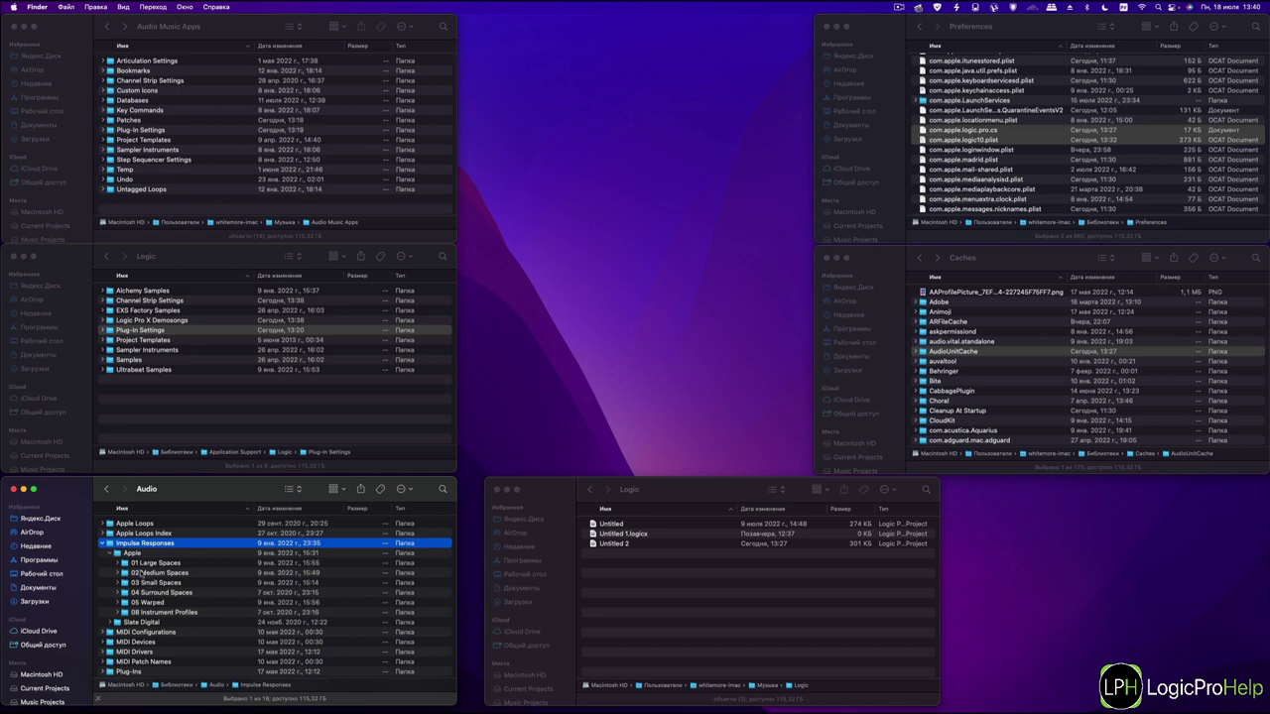
{"action": "left_click", "coordinate": [151, 564]}
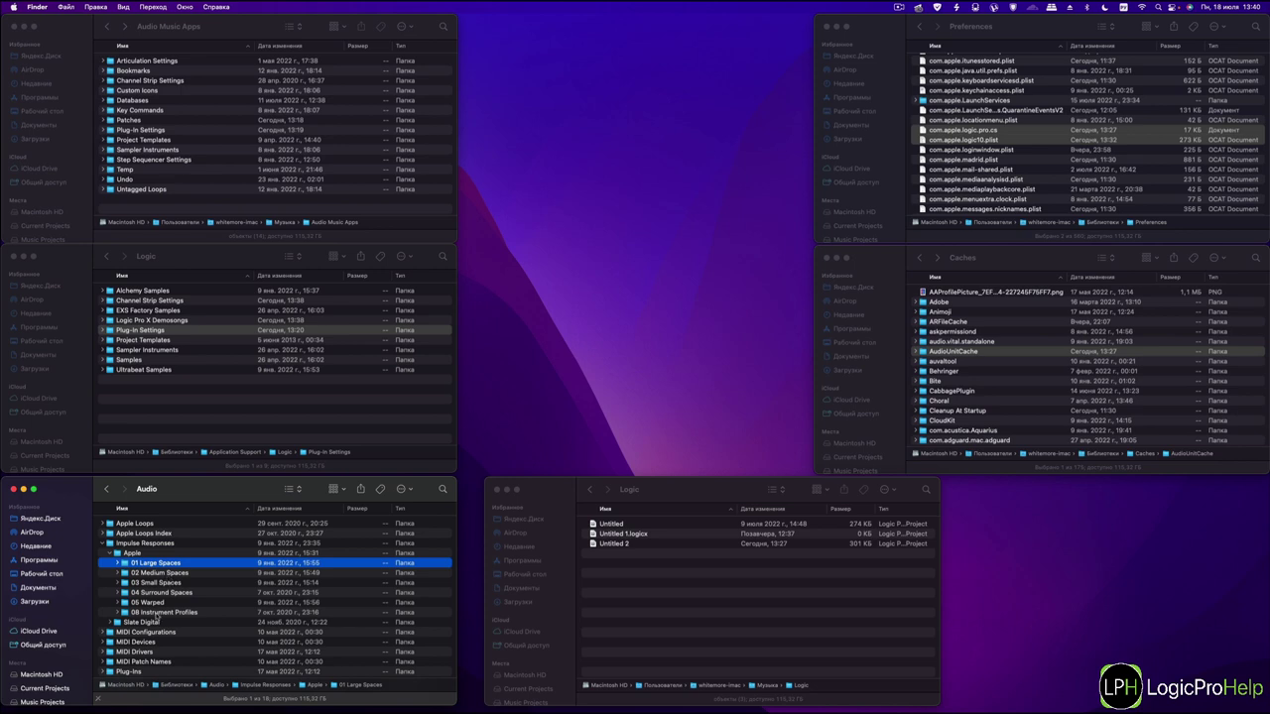
{"action": "left_click", "coordinate": [145, 614]}
{"action": "left_click", "coordinate": [144, 563]}
{"action": "left_click", "coordinate": [107, 545]}
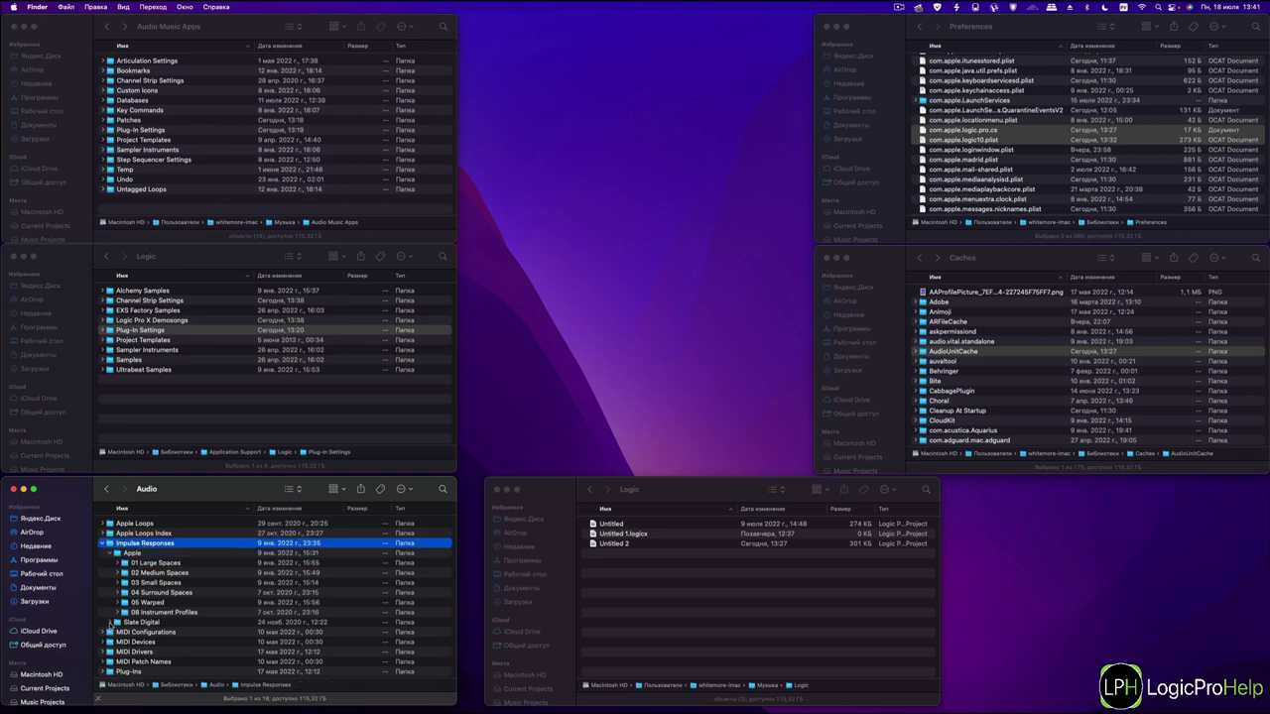
Step: Look inside Slate Digital's VerbSuite Classics subfolder, and collapse Impulse Responses
{"action": "left_click", "coordinate": [110, 623]}
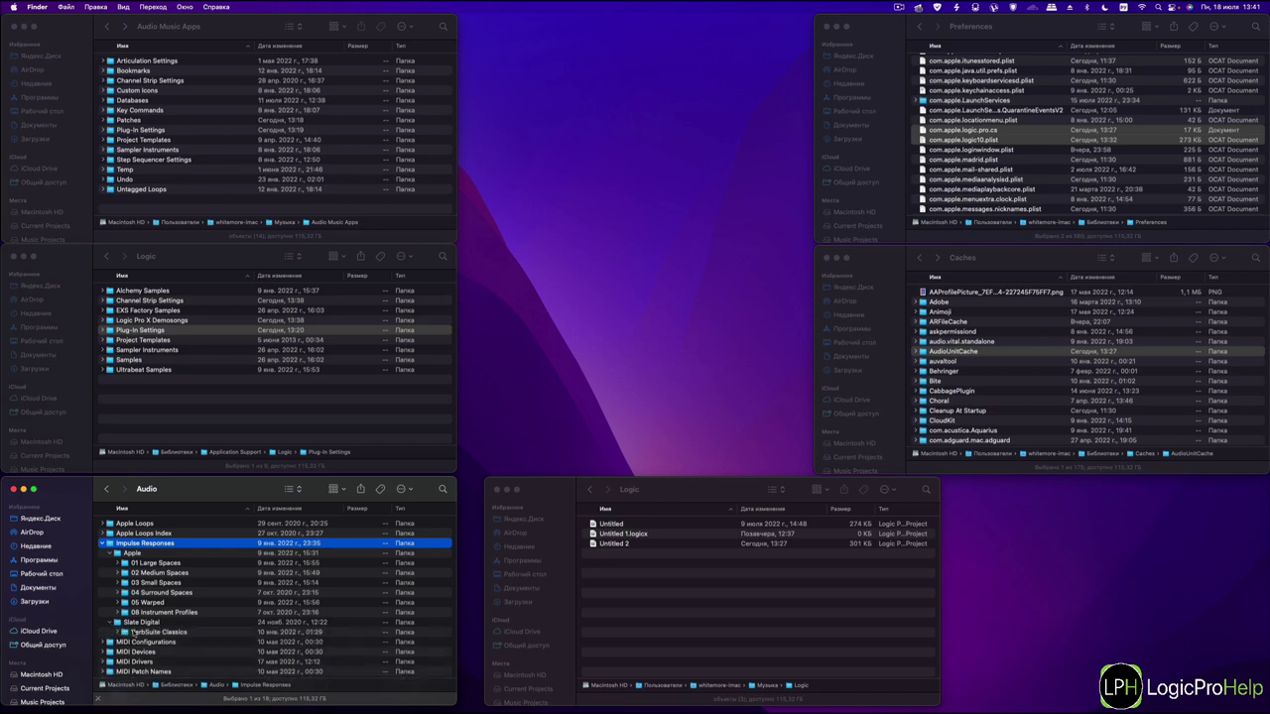
{"action": "left_click", "coordinate": [118, 632]}
{"action": "left_click", "coordinate": [117, 632]}
{"action": "left_click", "coordinate": [102, 545]}
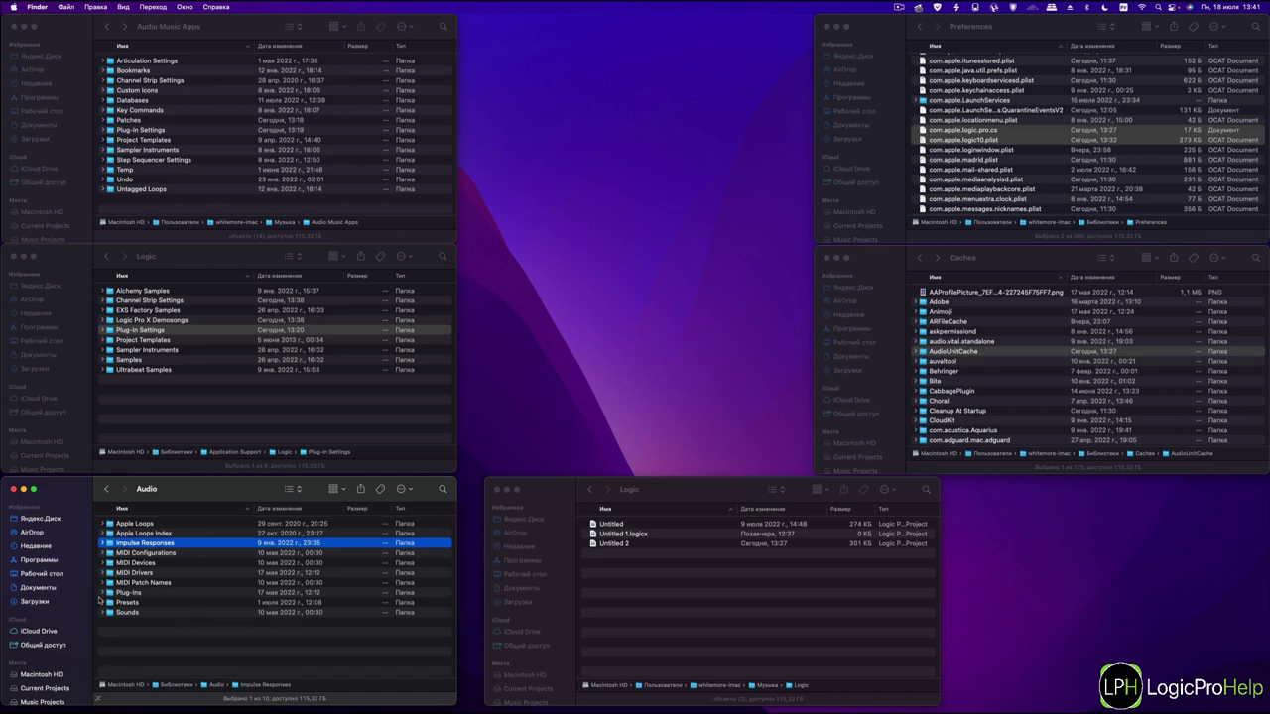
Step: Look inside the Components subfolder of Plug-Ins in the Audio folder, collapse Plug-Ins, and expand Presets
{"action": "left_click", "coordinate": [103, 594]}
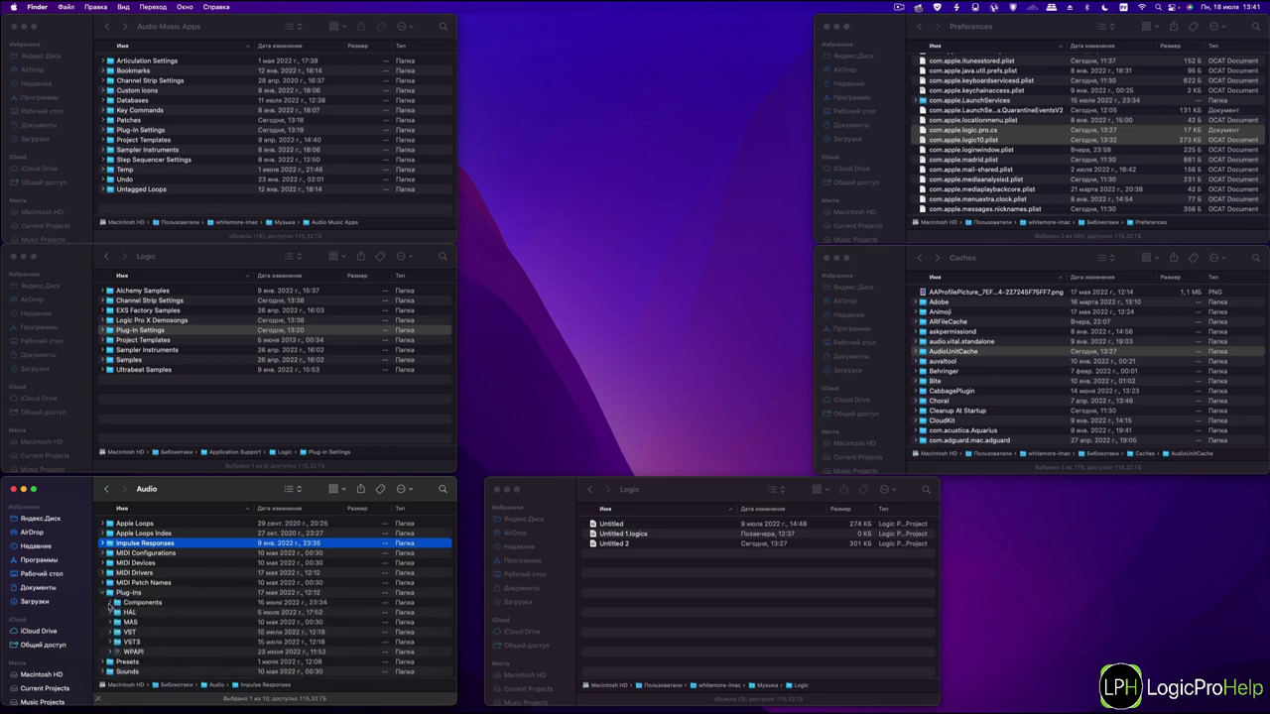
{"action": "left_click", "coordinate": [110, 604]}
{"action": "left_click", "coordinate": [110, 604]}
{"action": "left_click", "coordinate": [103, 593]}
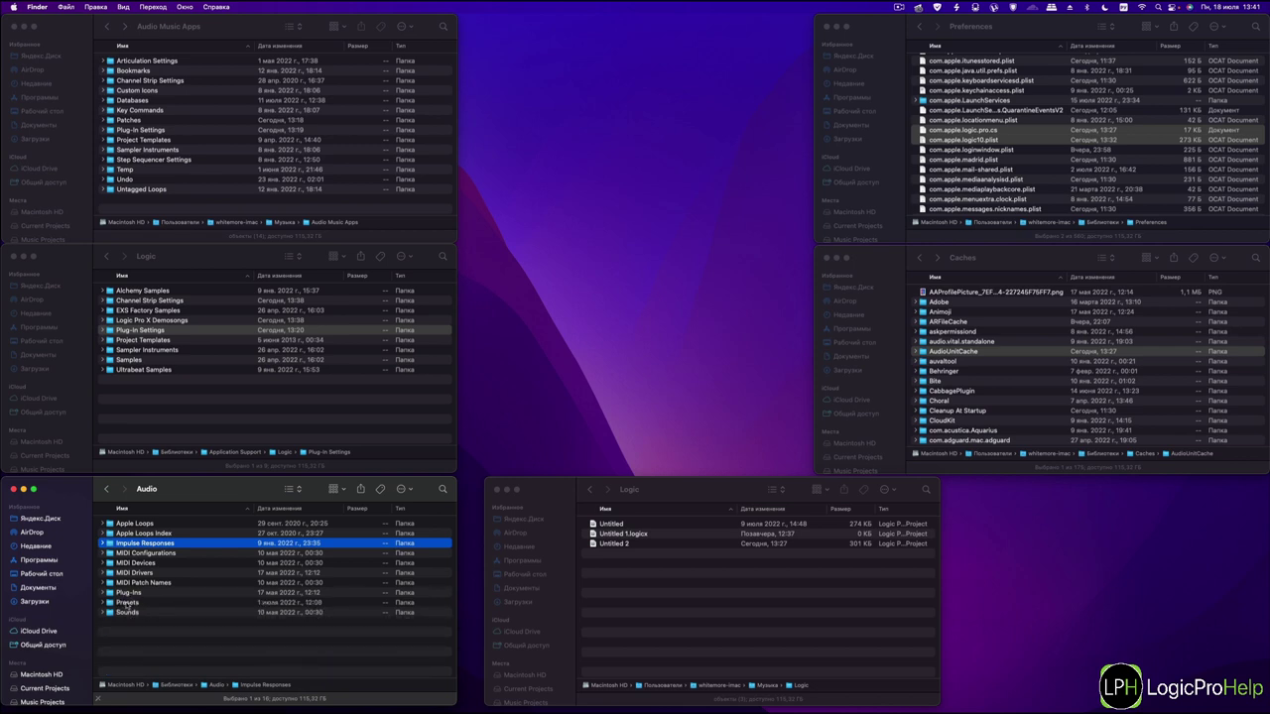
{"action": "left_click", "coordinate": [131, 595]}
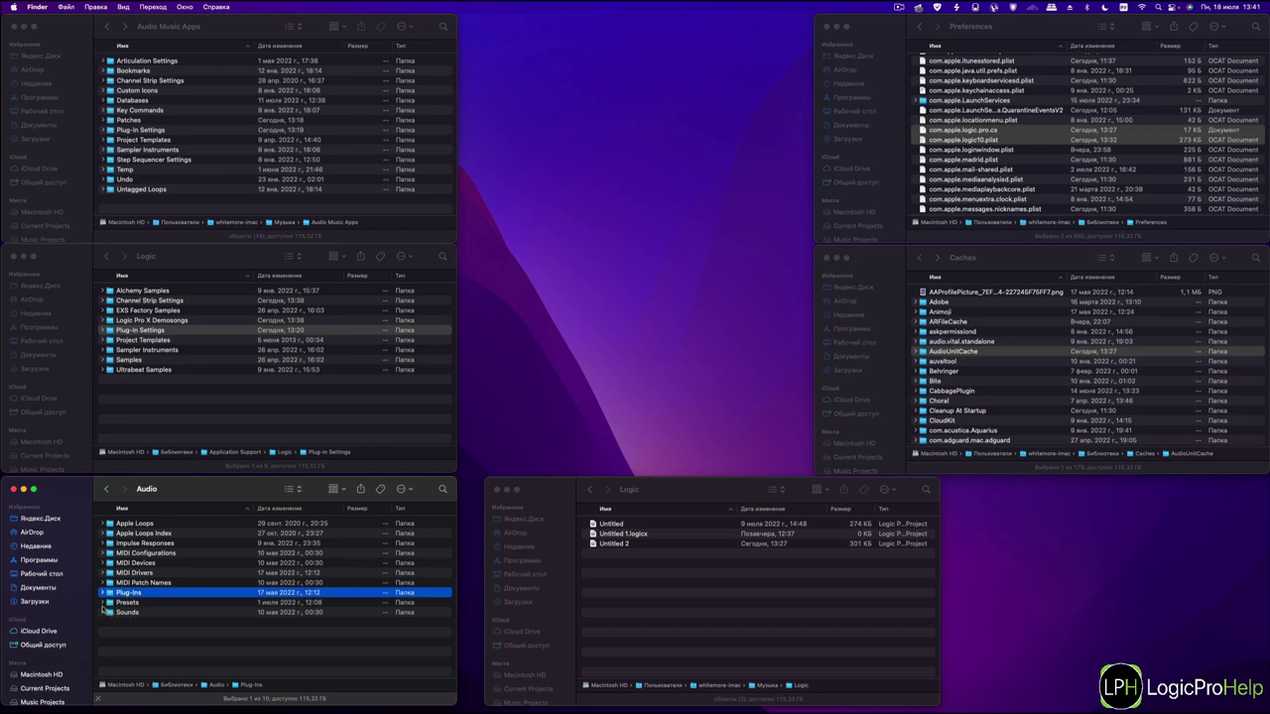
{"action": "left_click", "coordinate": [103, 602]}
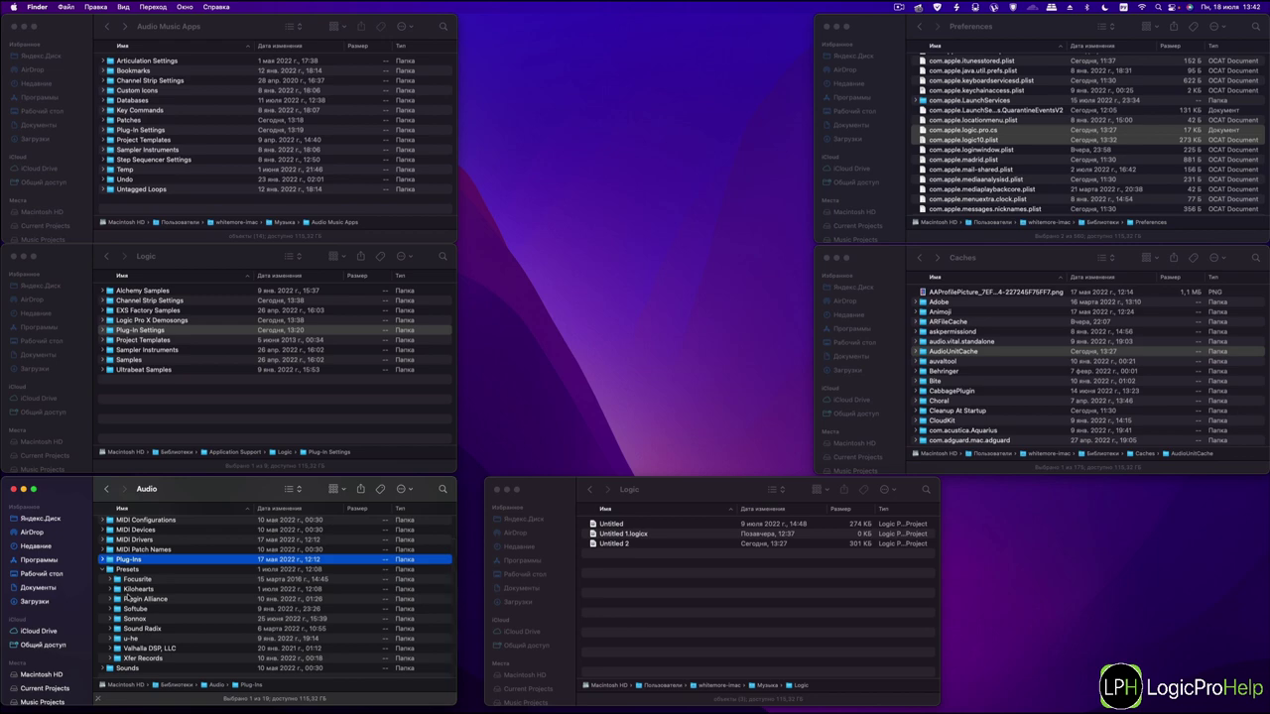
Step: Switch to Logic Pro, insert the Softube Tape plug-in as an audio effect on Inst 1, and reposition its window
{"action": "mouse_move", "coordinate": [309, 710]}
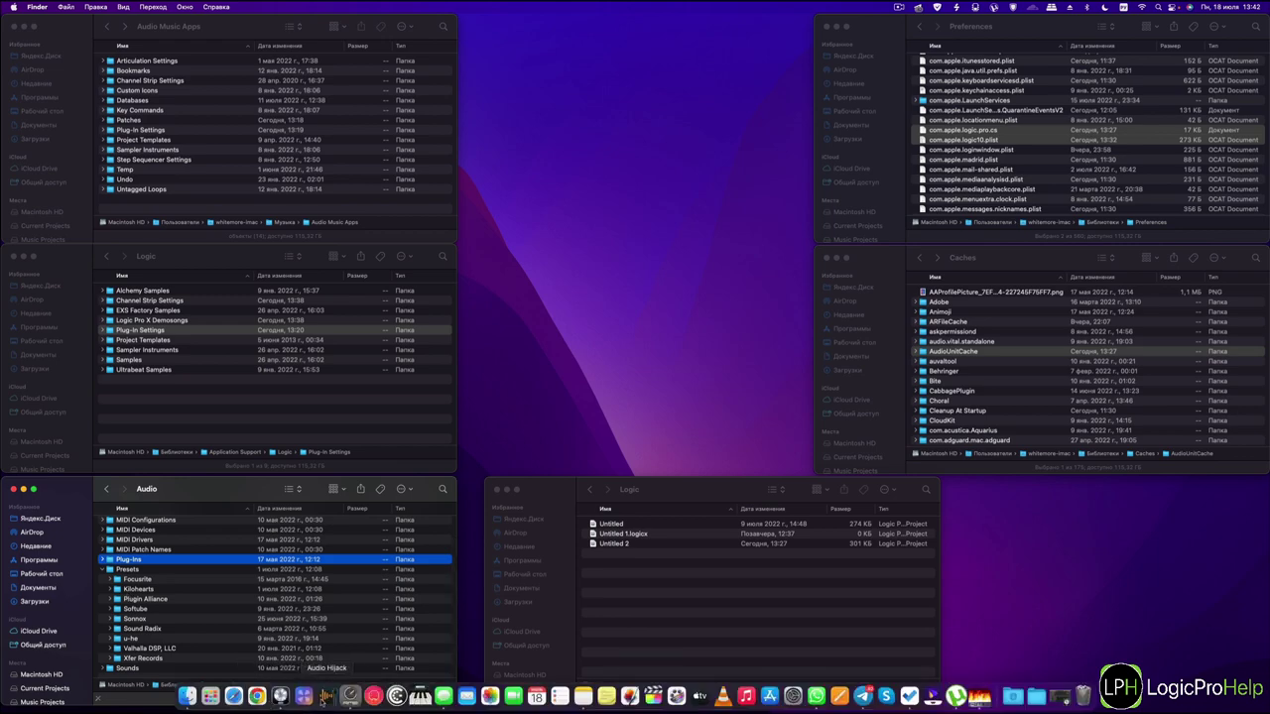
{"action": "left_click", "coordinate": [282, 696]}
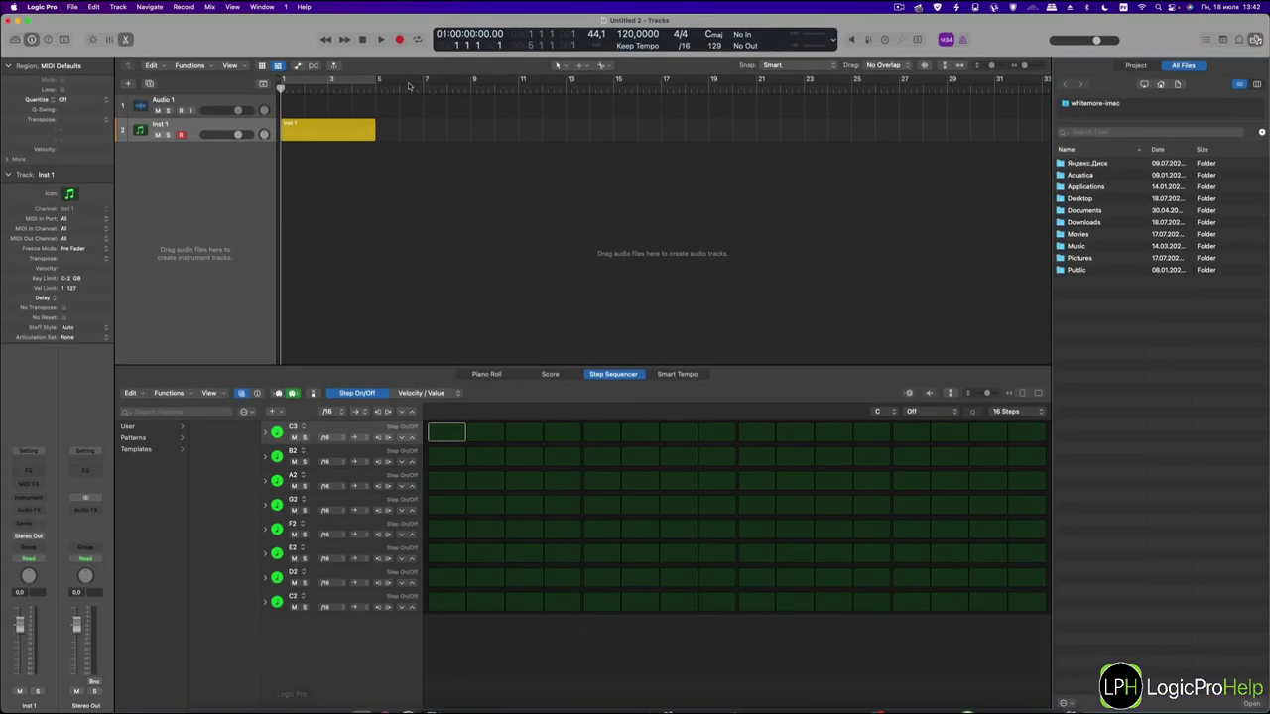
{"action": "left_click", "coordinate": [30, 509]}
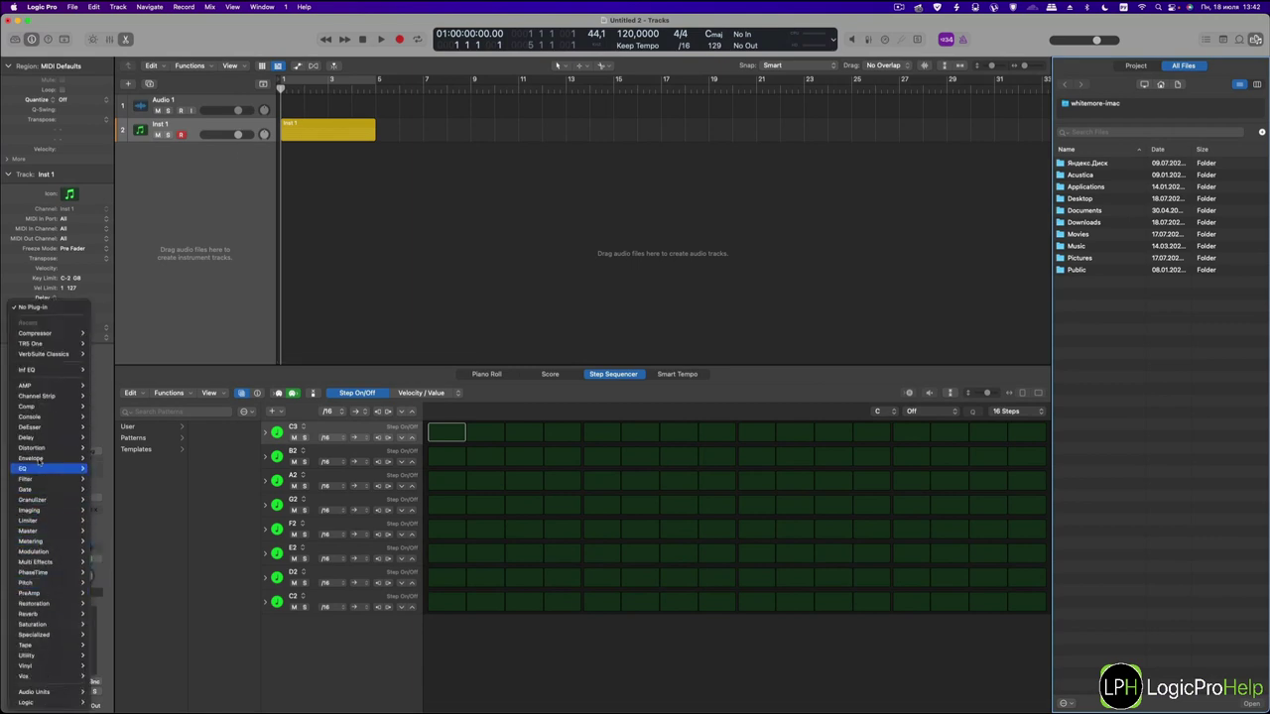
{"action": "mouse_move", "coordinate": [30, 615]}
{"action": "mouse_move", "coordinate": [27, 644]}
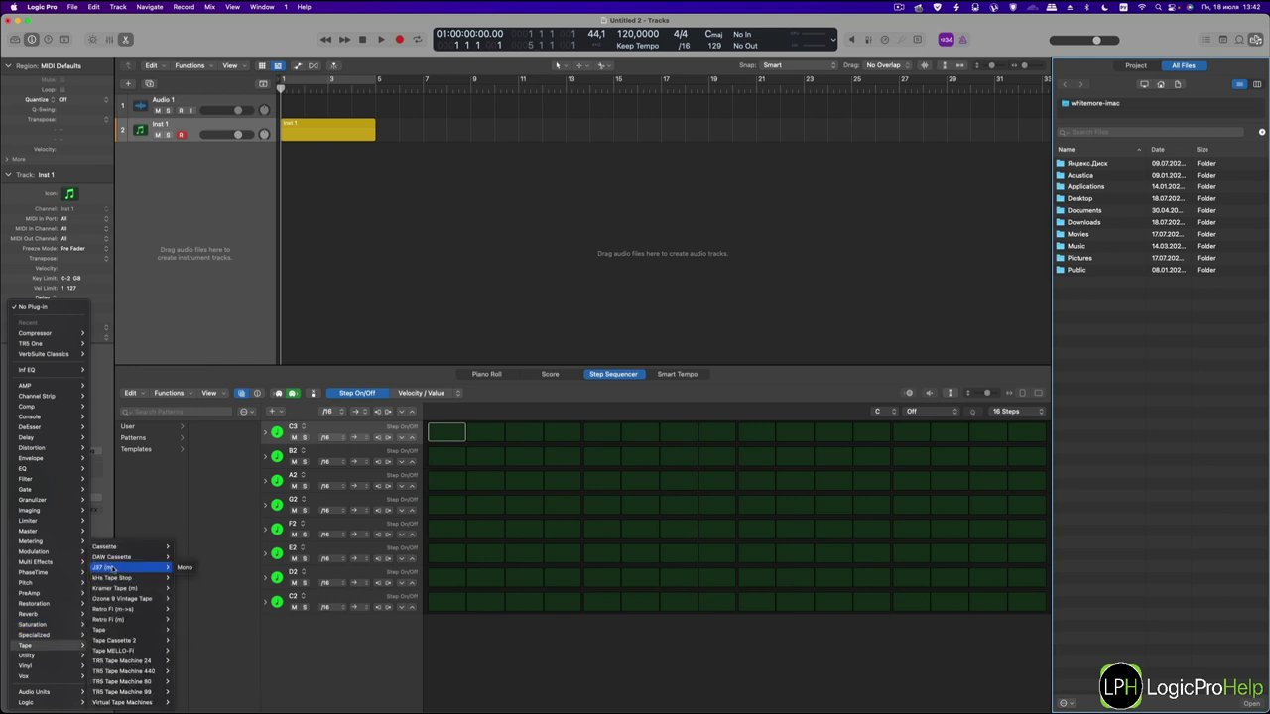
{"action": "left_click", "coordinate": [107, 632]}
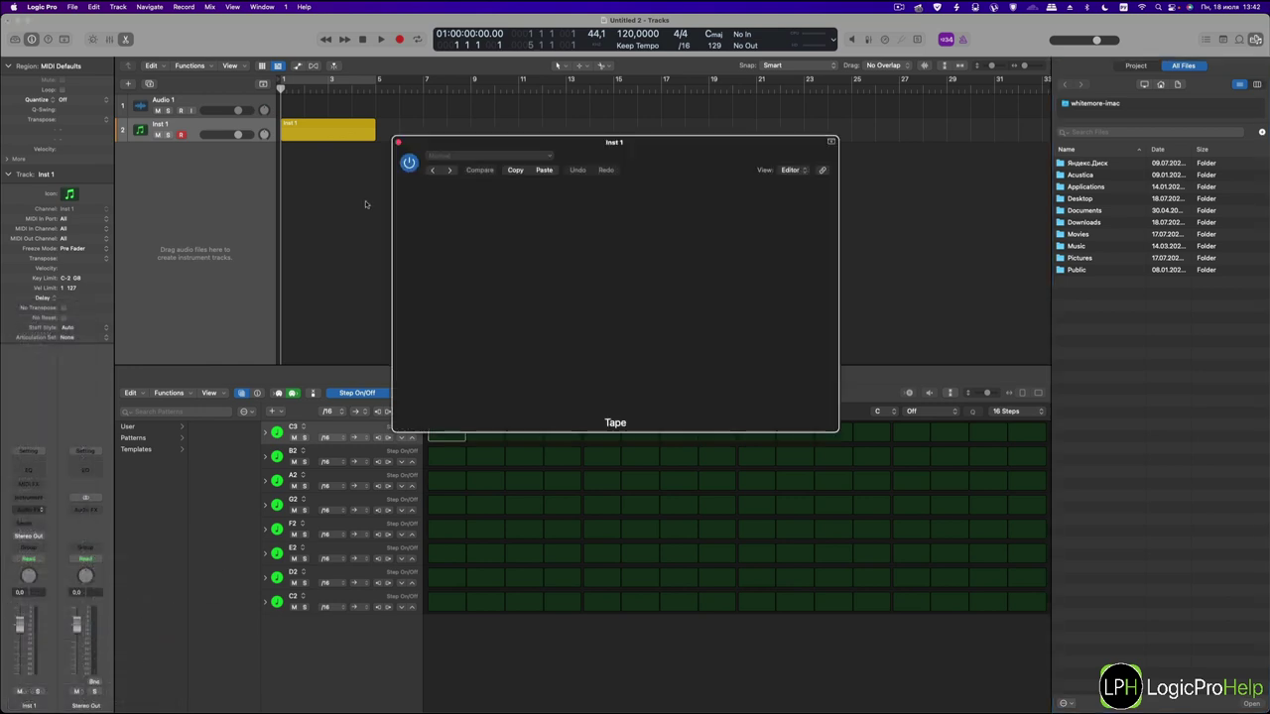
{"action": "left_click_drag", "start_coordinate": [617, 152], "coordinate": [520, 189]}
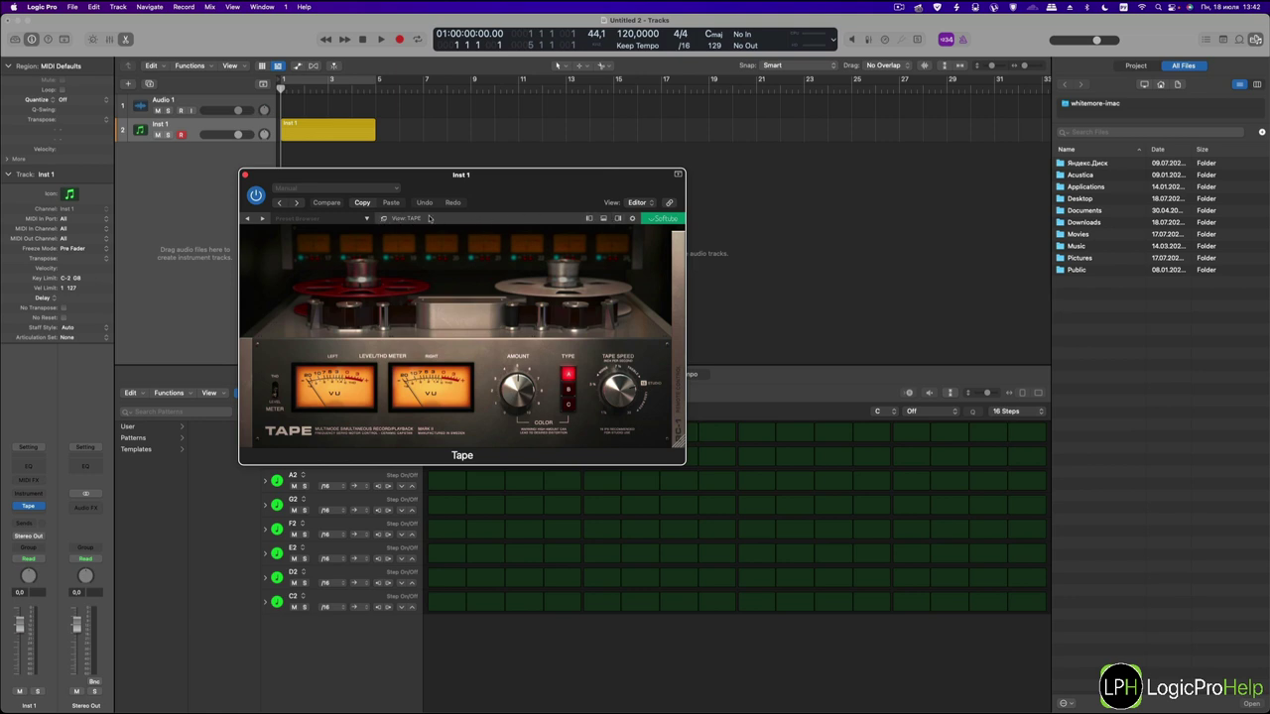
Step: Open the Tape plug-in's built-in preset browser and view its Presets subfolders
{"action": "left_click", "coordinate": [295, 219]}
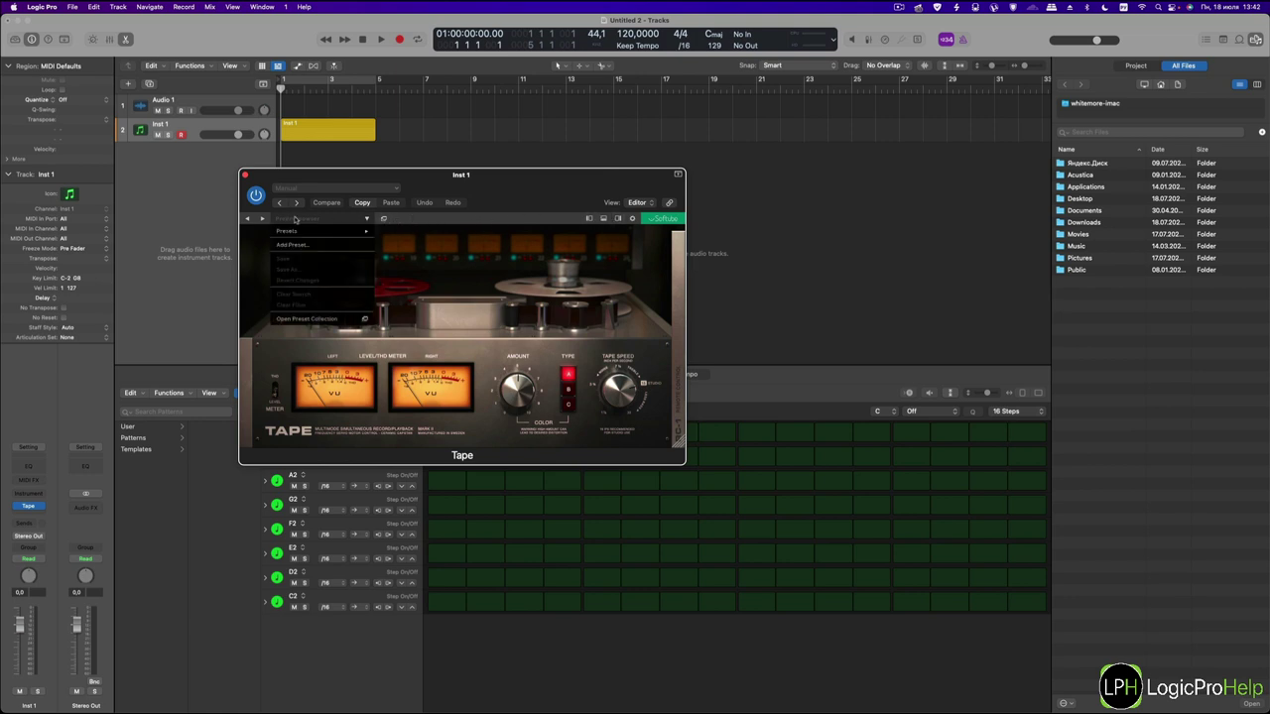
{"action": "mouse_move", "coordinate": [308, 232]}
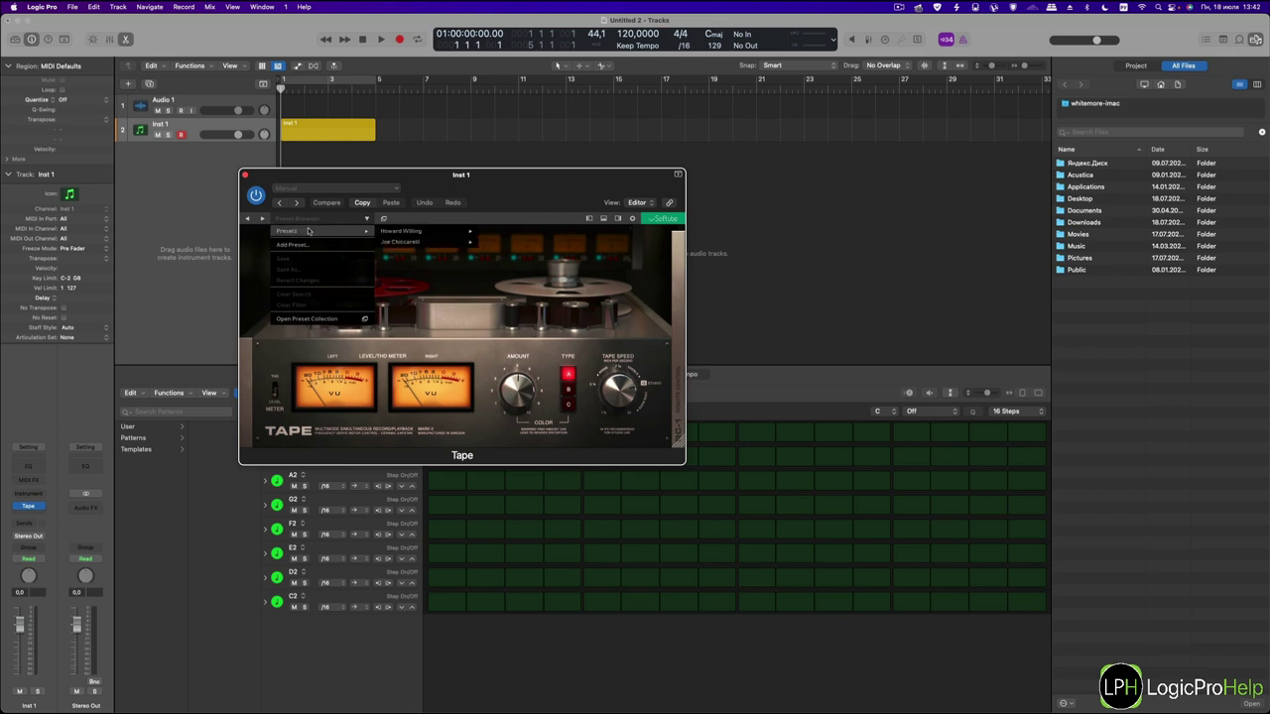
{"action": "mouse_move", "coordinate": [395, 232]}
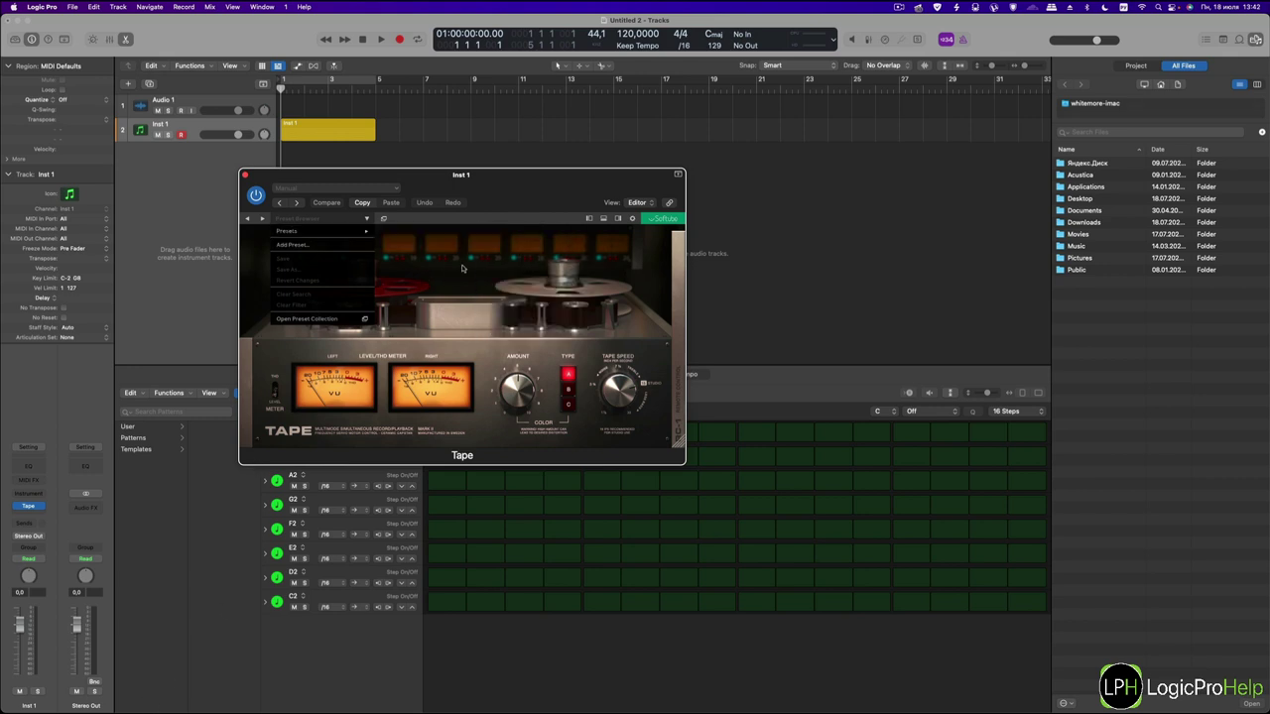
Step: Compare Logic's own setting options for the Tape plug-in, including Load and Save As, with the plug-in's built-in preset options
{"action": "left_click", "coordinate": [292, 187]}
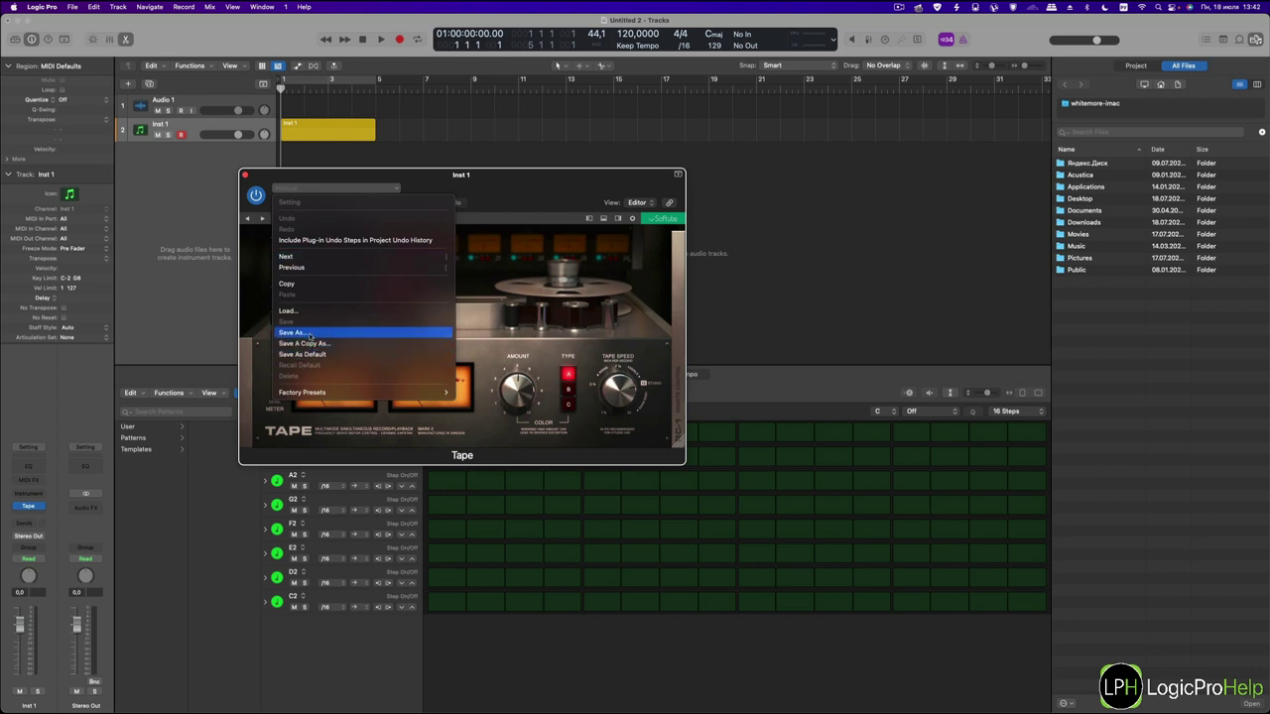
{"action": "left_click", "coordinate": [349, 219]}
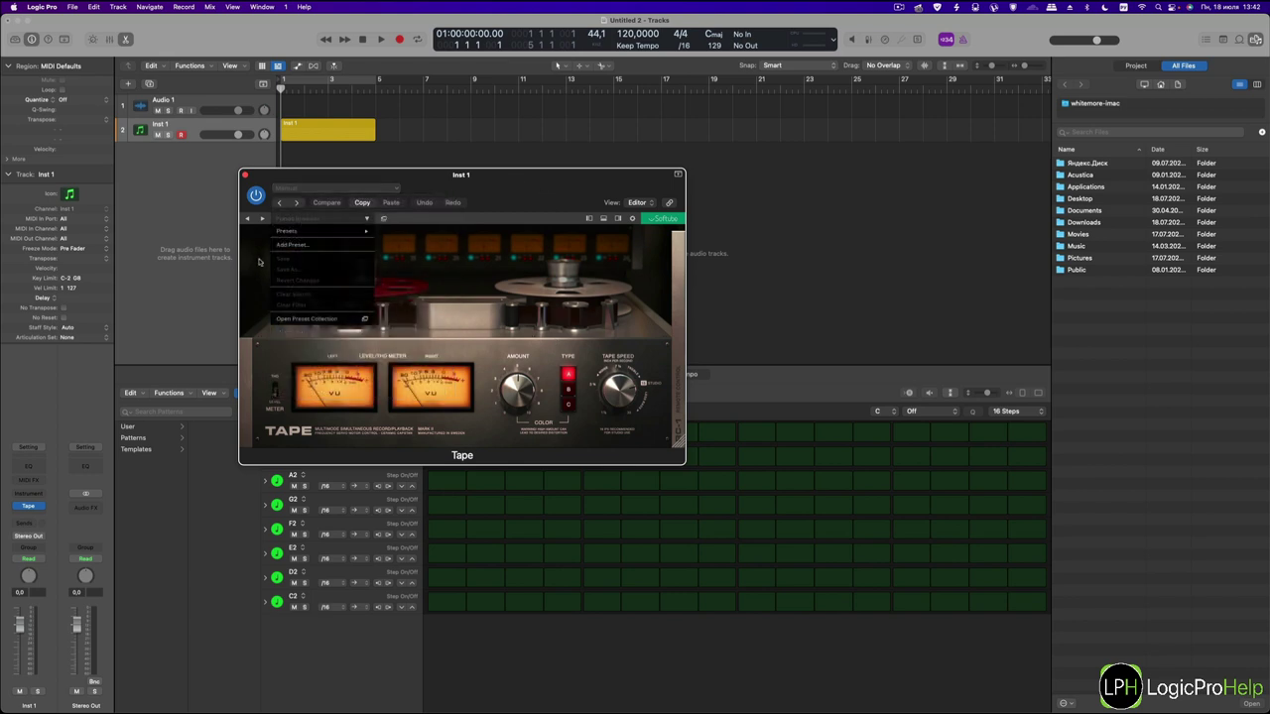
{"action": "left_click", "coordinate": [349, 219]}
{"action": "left_click", "coordinate": [345, 221]}
{"action": "left_click", "coordinate": [307, 190]}
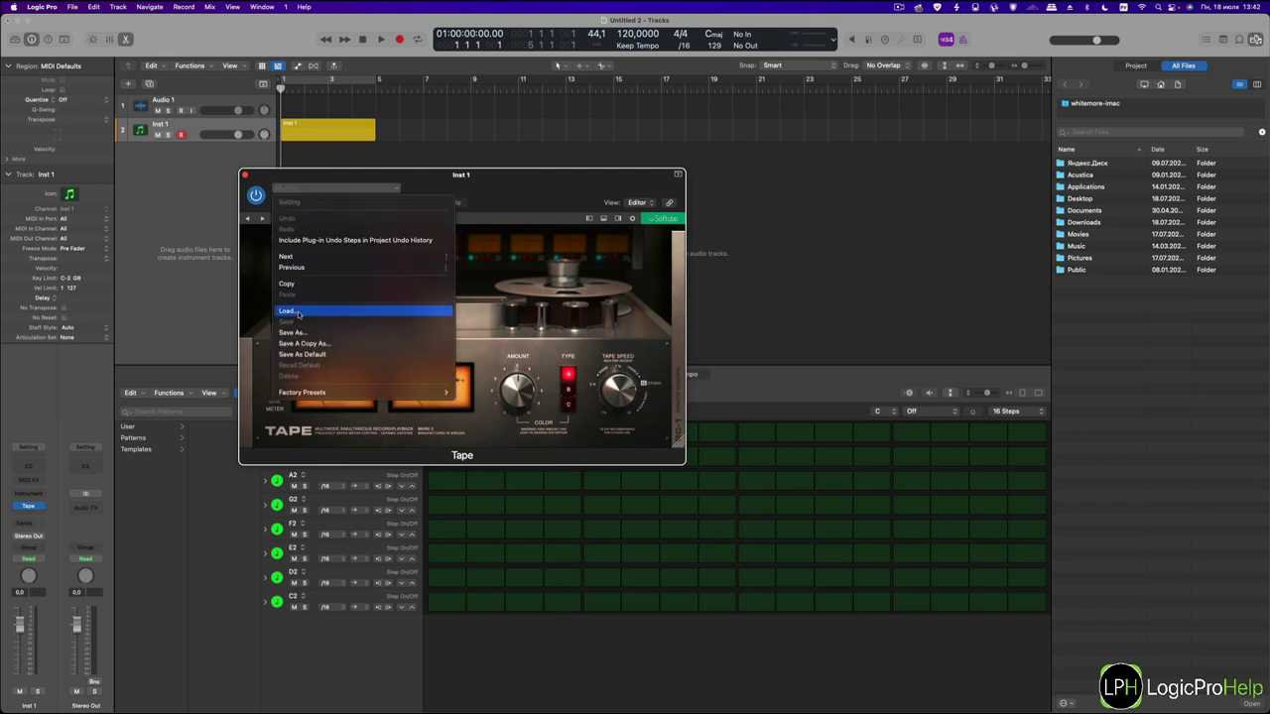
{"action": "left_click", "coordinate": [520, 191]}
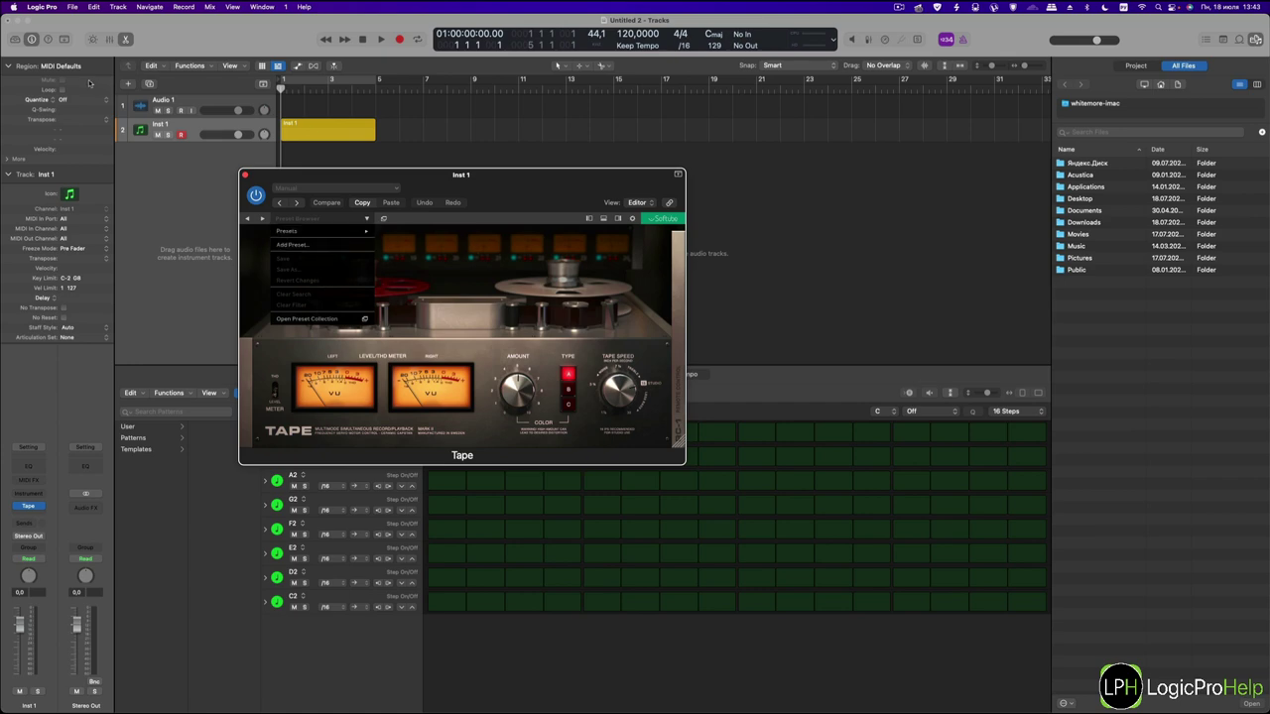
Step: Return to Finder, expand Presets > Softube > Tape in the Audio folder, and look through the .vstpreset files
{"action": "left_click", "coordinate": [18, 20]}
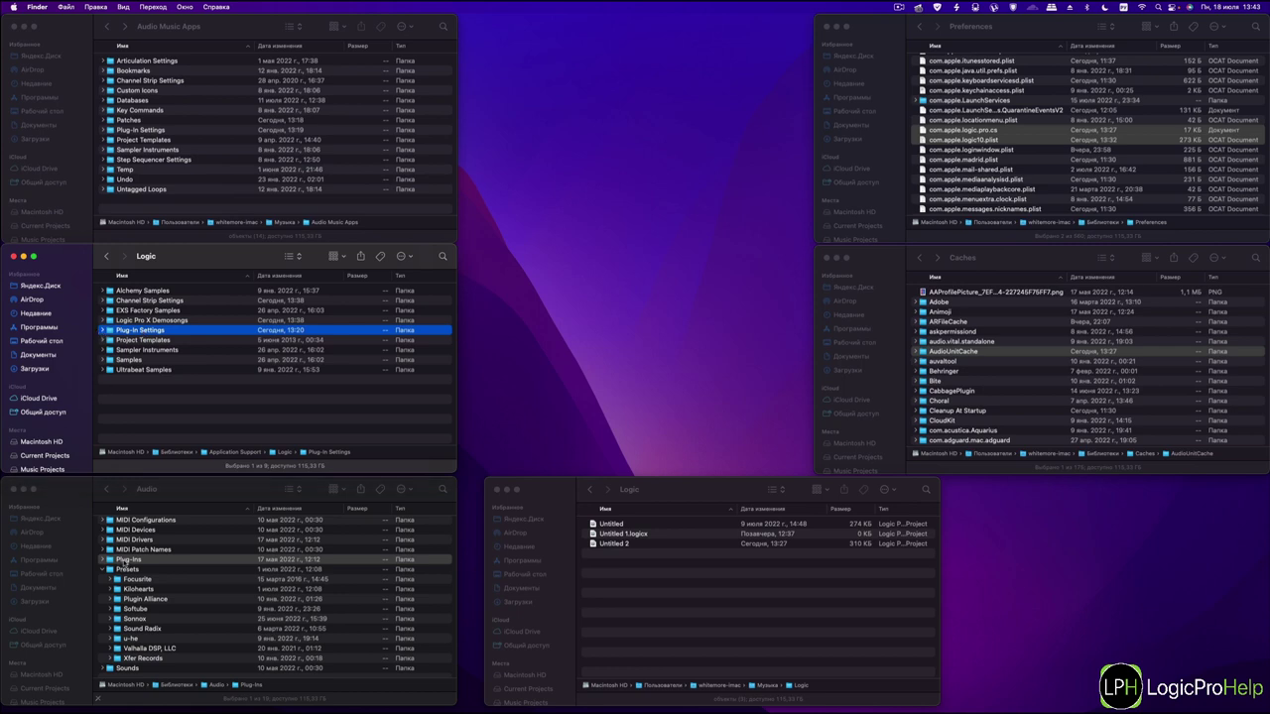
{"action": "left_click", "coordinate": [124, 563]}
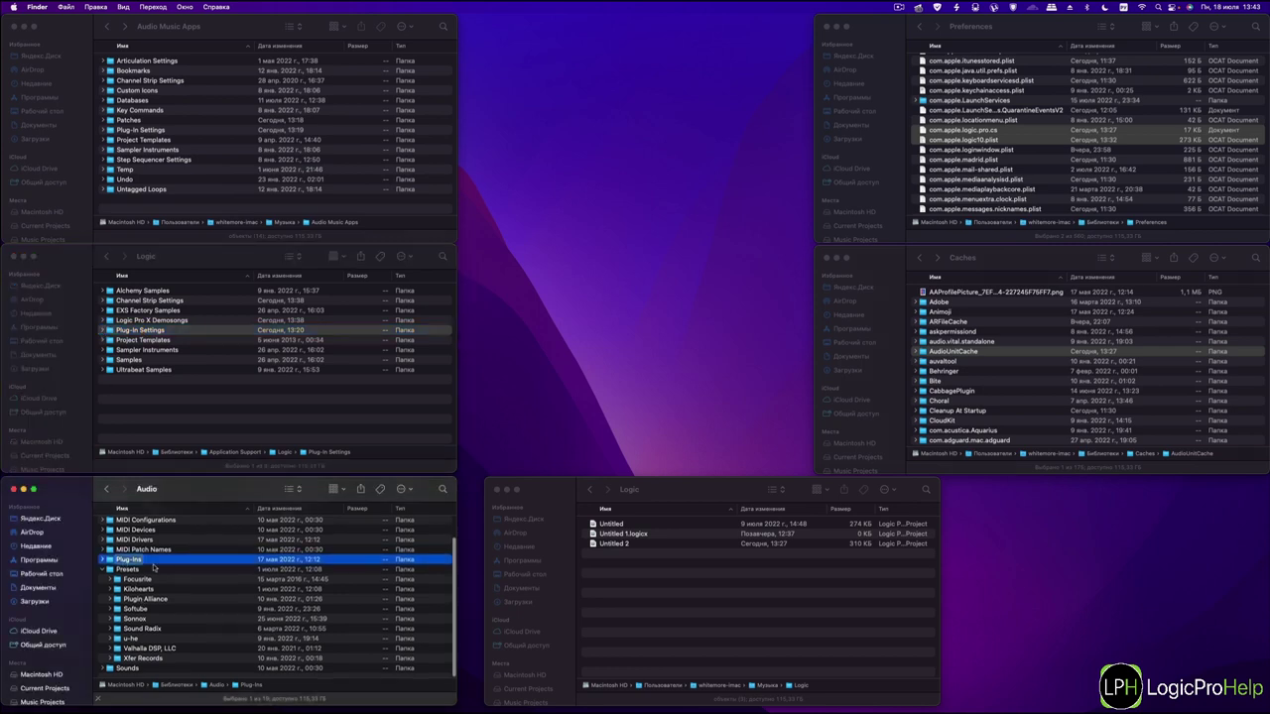
{"action": "left_click", "coordinate": [127, 569]}
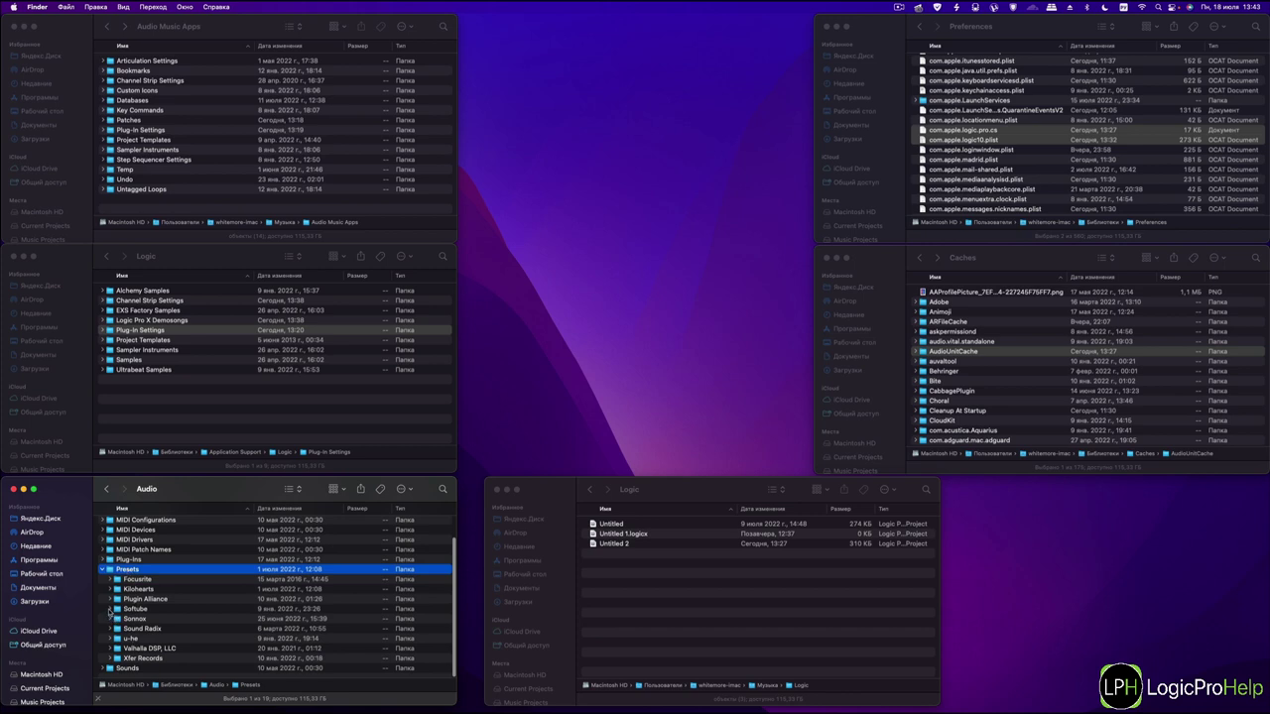
{"action": "left_click", "coordinate": [110, 609]}
{"action": "scroll", "coordinate": [127, 608], "scroll_direction": "down", "scroll_amount": 2}
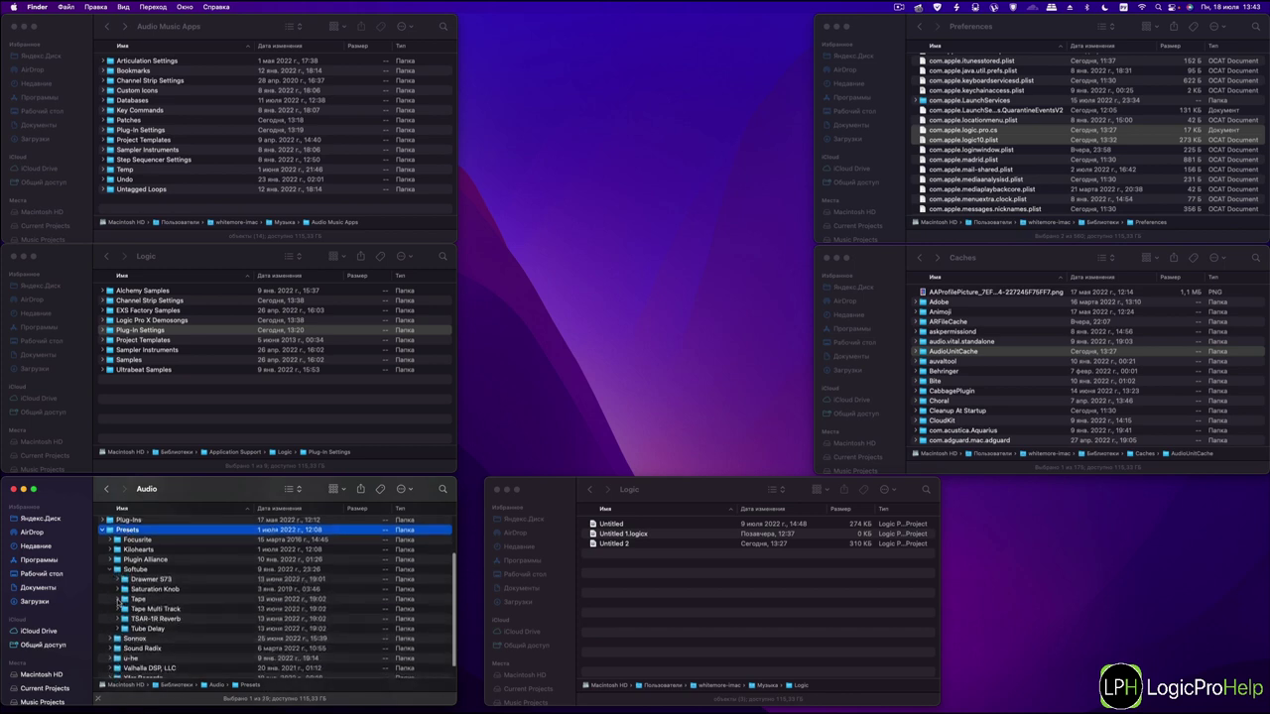
{"action": "left_click", "coordinate": [118, 600]}
{"action": "scroll", "coordinate": [170, 558], "scroll_direction": "down", "scroll_amount": 5}
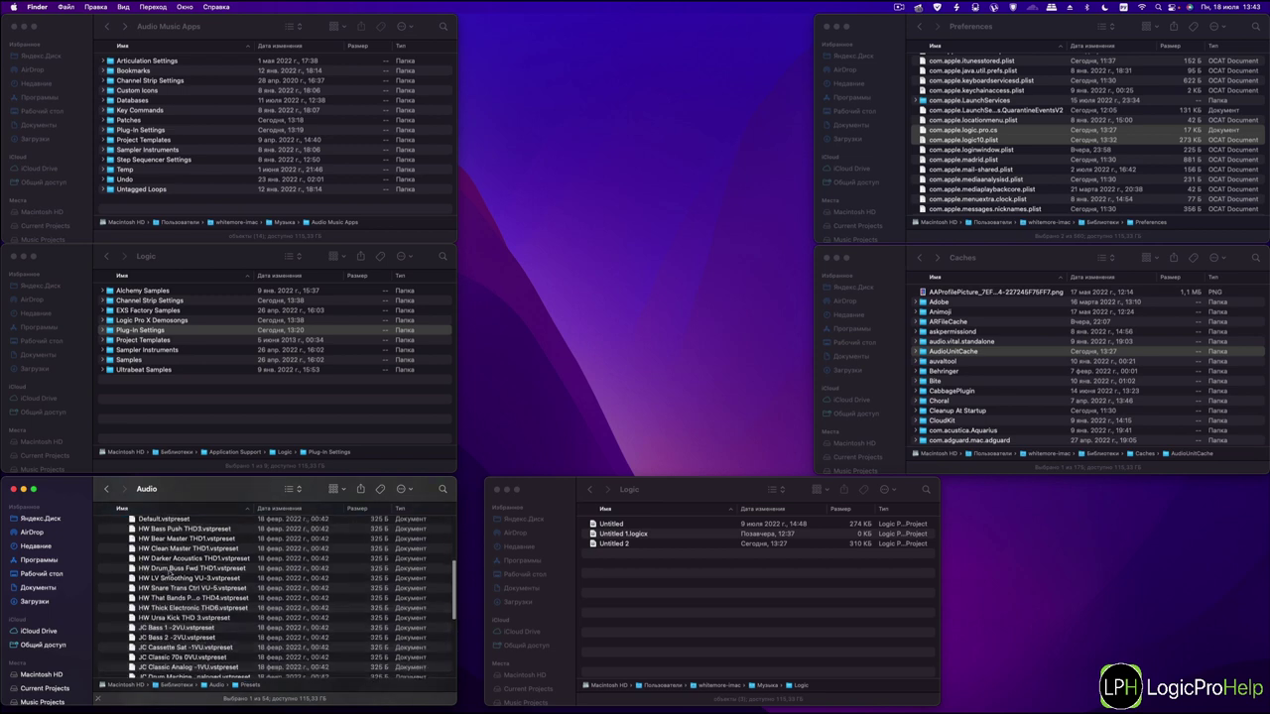
{"action": "scroll", "coordinate": [165, 652], "scroll_direction": "down", "scroll_amount": 5}
{"action": "scroll", "coordinate": [182, 640], "scroll_direction": "up", "scroll_amount": 10}
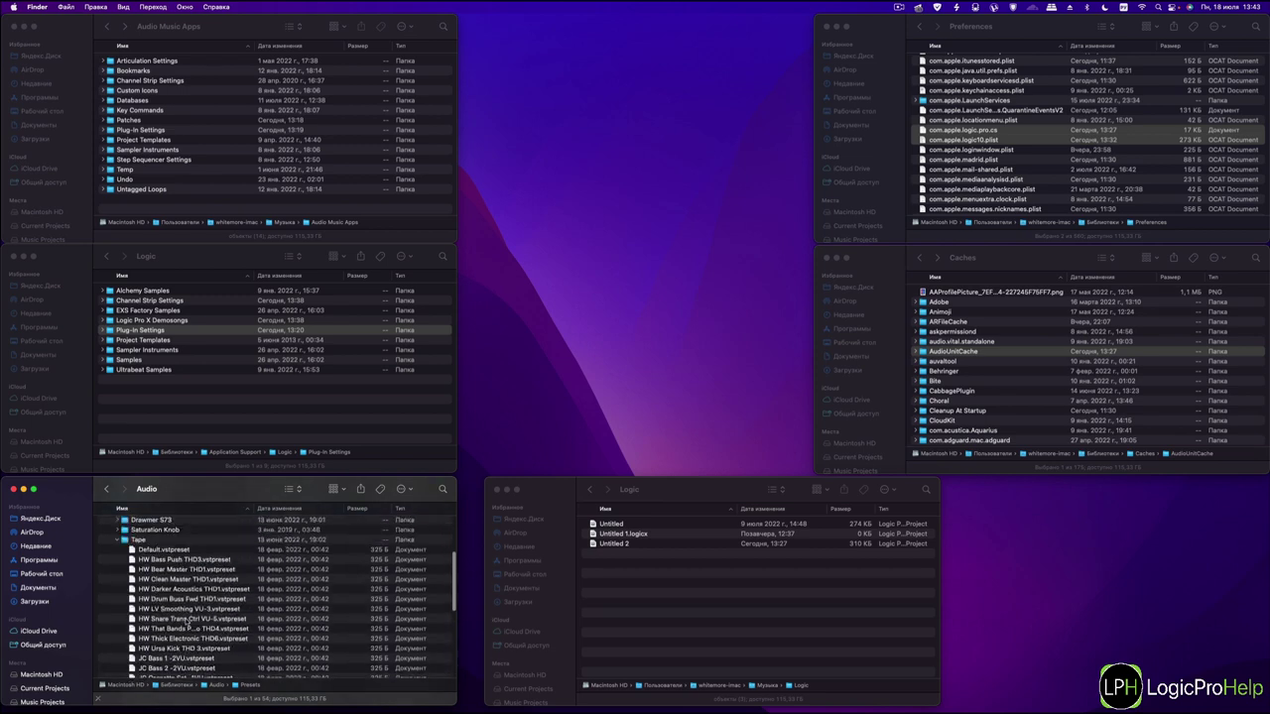
Step: Collapse the Tape preset folder and compare its location with the Plug-In Settings folder in Audio Music Apps
{"action": "left_click", "coordinate": [118, 605]}
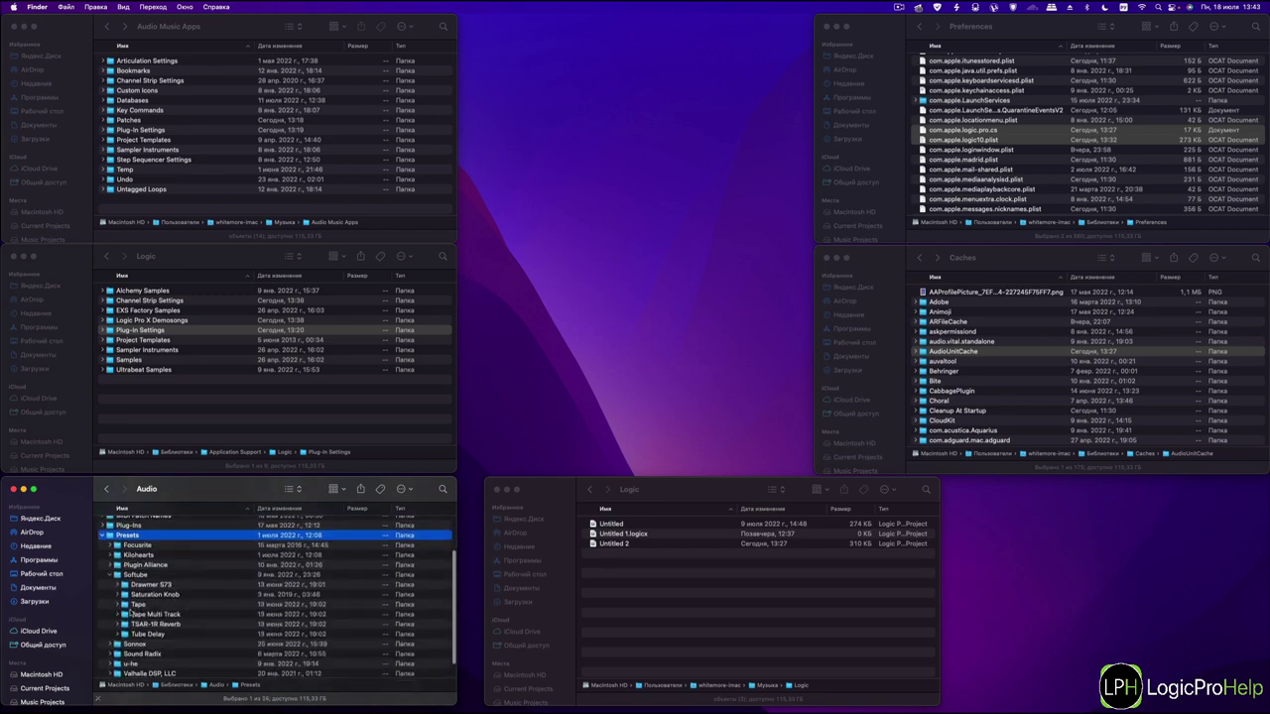
{"action": "left_click", "coordinate": [137, 604]}
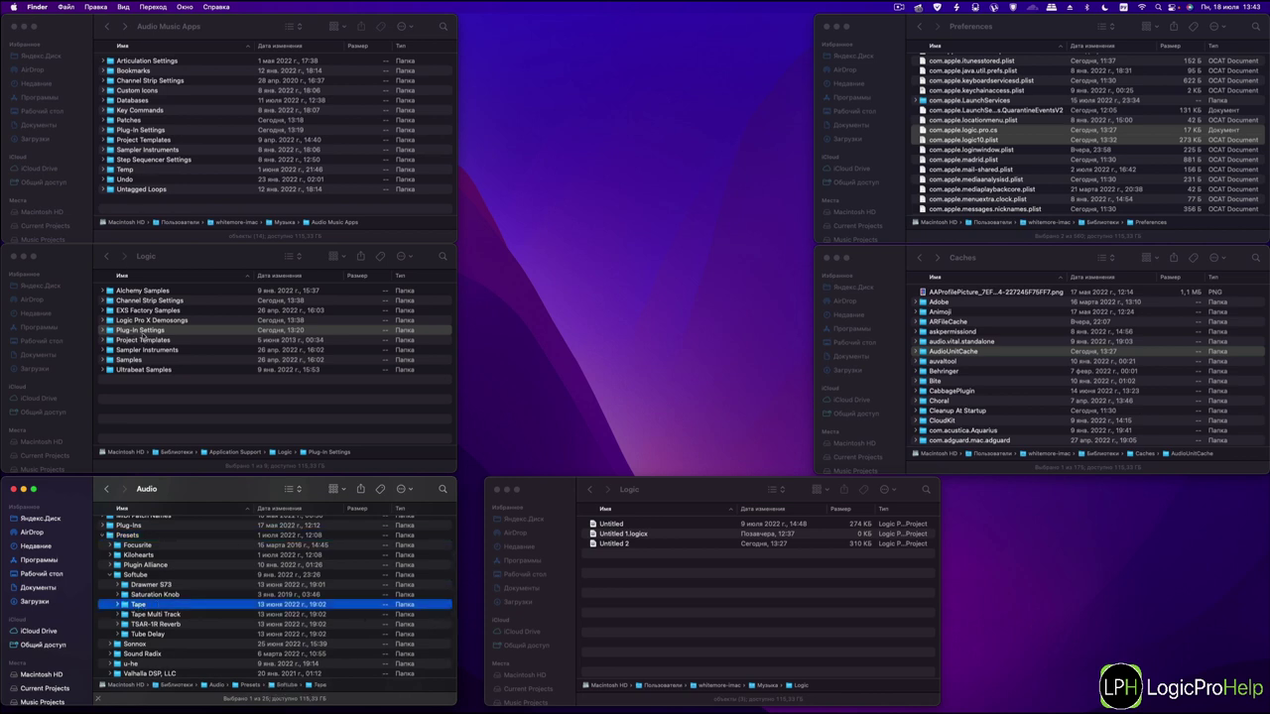
{"action": "left_click", "coordinate": [141, 130]}
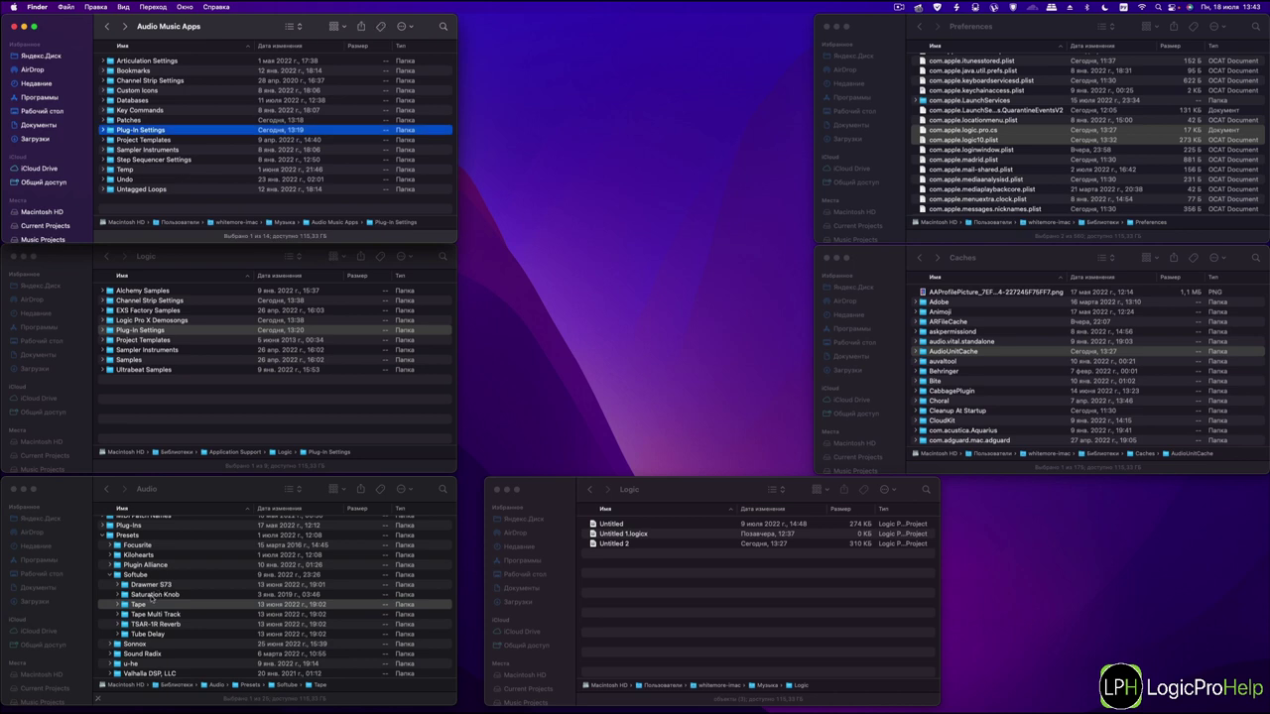
{"action": "left_click", "coordinate": [139, 604]}
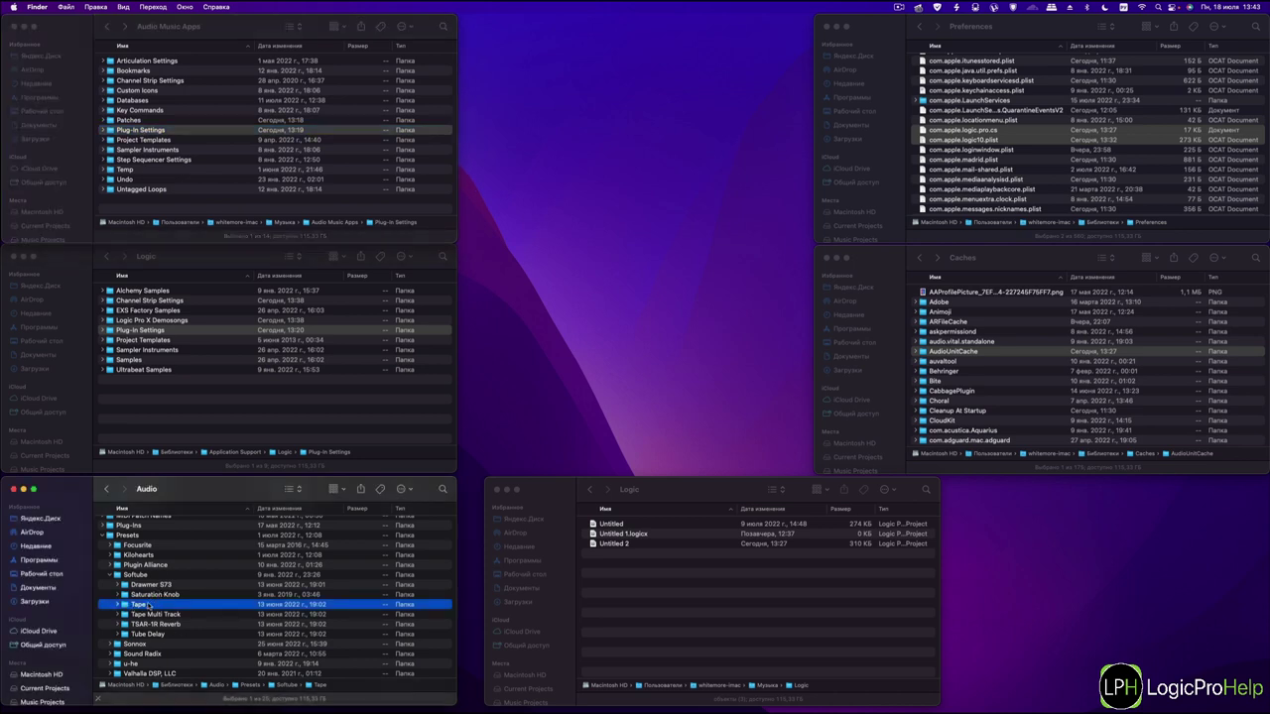
{"action": "scroll", "coordinate": [147, 606], "scroll_direction": "up", "scroll_amount": 3}
{"action": "scroll", "coordinate": [139, 595], "scroll_direction": "down", "scroll_amount": 5}
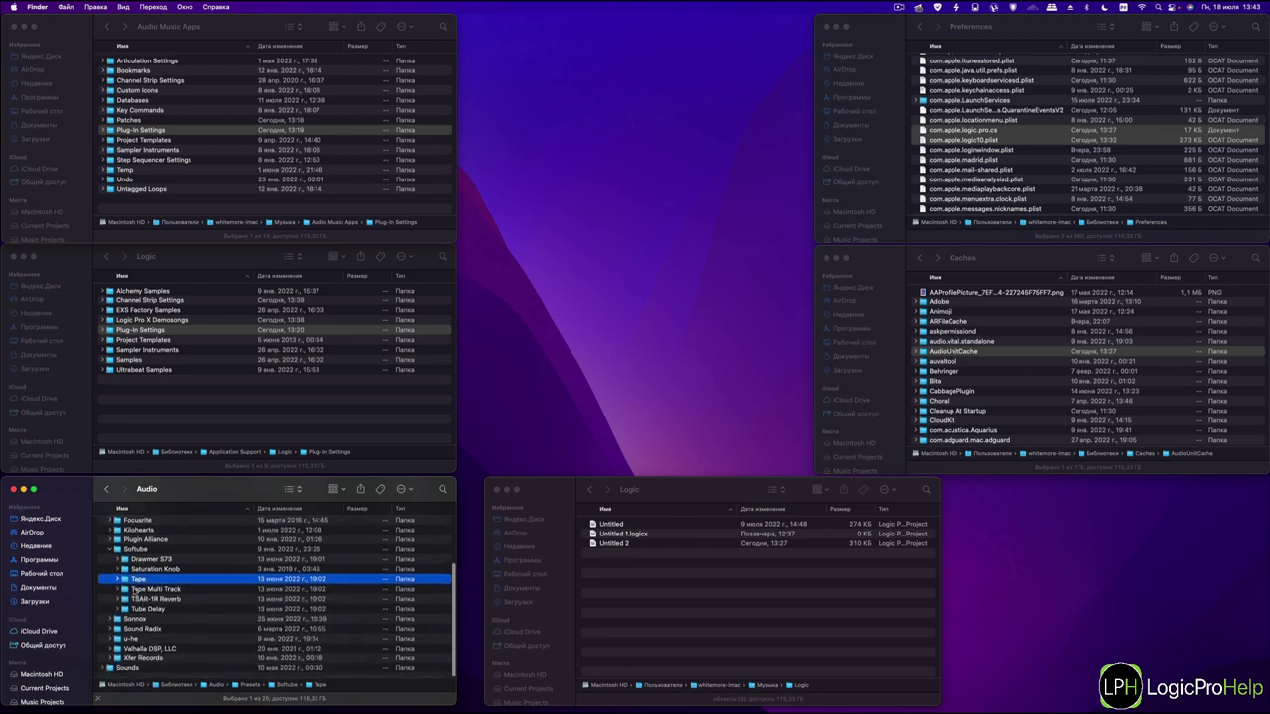
Step: Collapse the Softube subfolder and the Presets folder in the Audio folder
{"action": "left_click", "coordinate": [111, 550]}
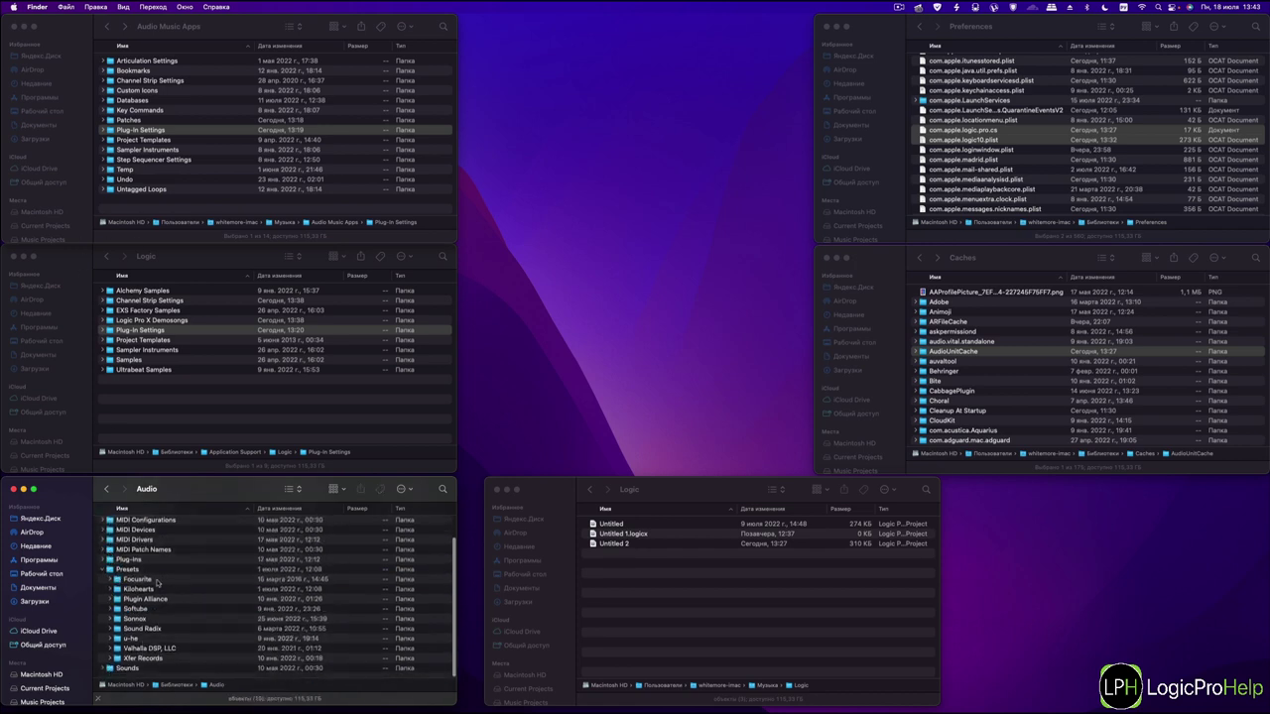
{"action": "left_click", "coordinate": [123, 572]}
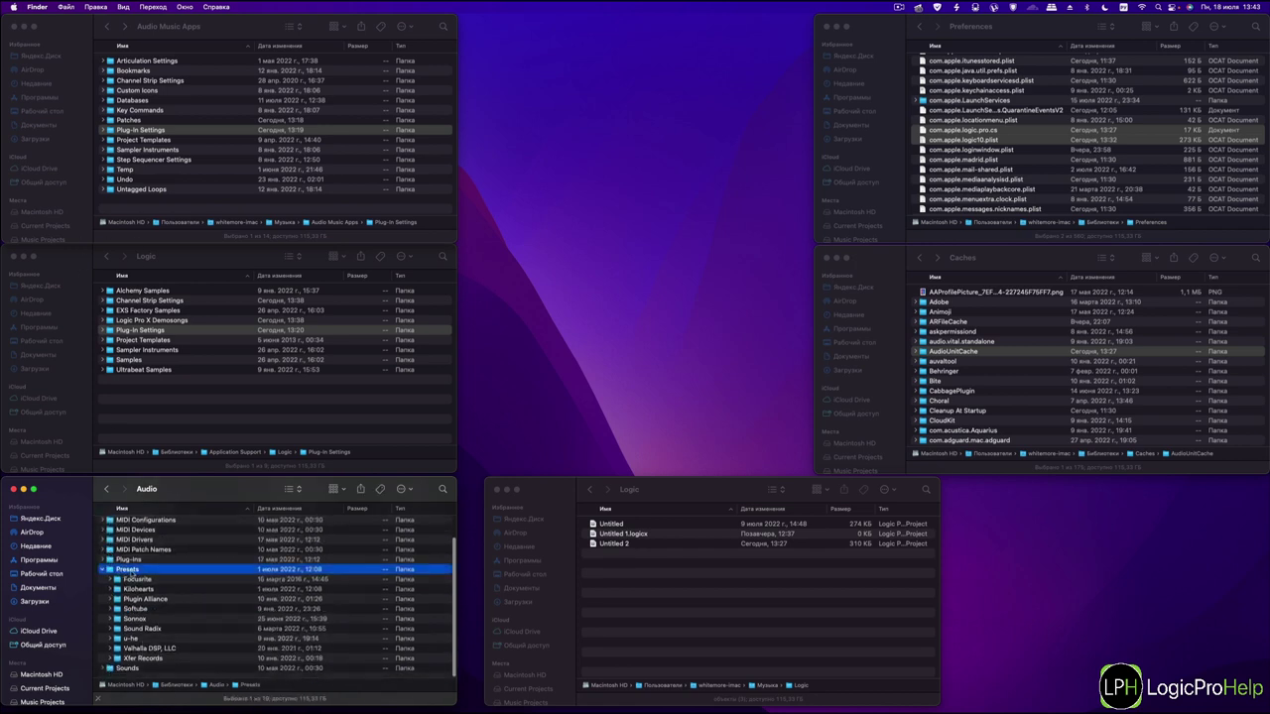
{"action": "left_click", "coordinate": [103, 570]}
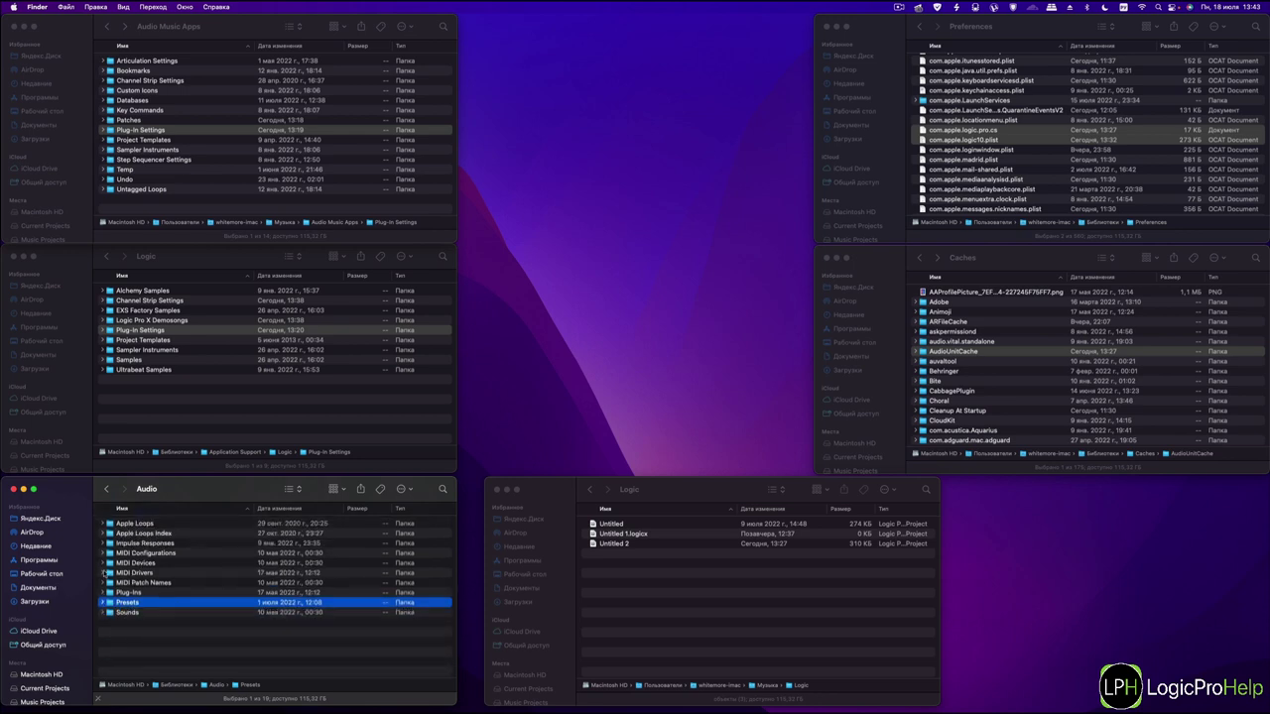
Step: Look inside the Sounds folder and its Banks subfolder in the Audio folder, and collapse both
{"action": "left_click", "coordinate": [103, 614]}
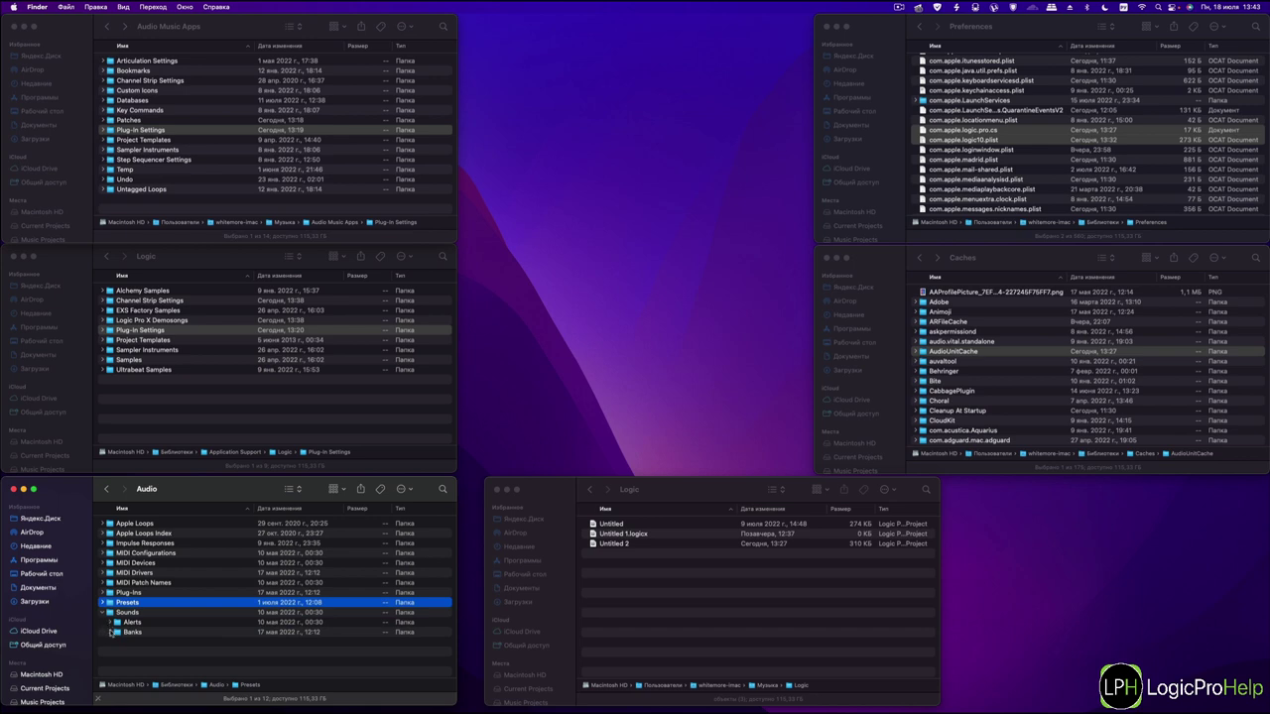
{"action": "left_click", "coordinate": [111, 632]}
{"action": "left_click", "coordinate": [110, 632]}
{"action": "left_click", "coordinate": [103, 612]}
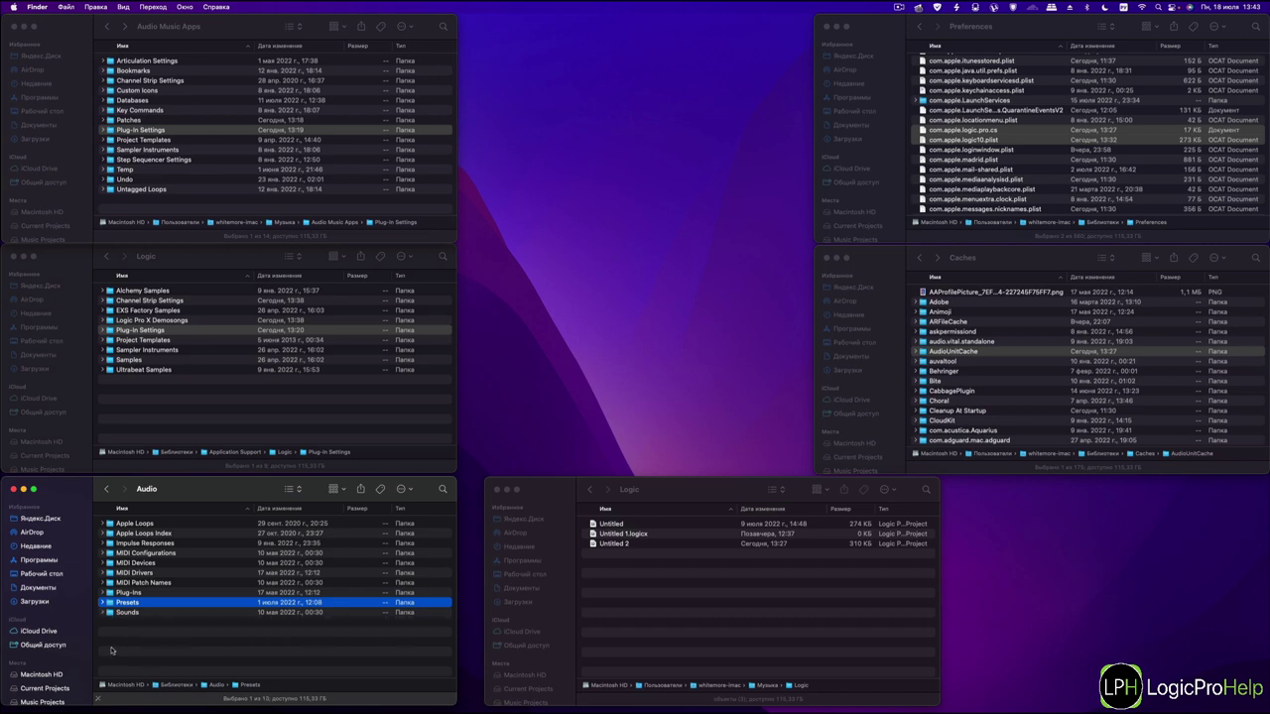
Step: Compare the path of the user's Preferences folder with the path of the Logic folder in Application Support
{"action": "left_click", "coordinate": [977, 32]}
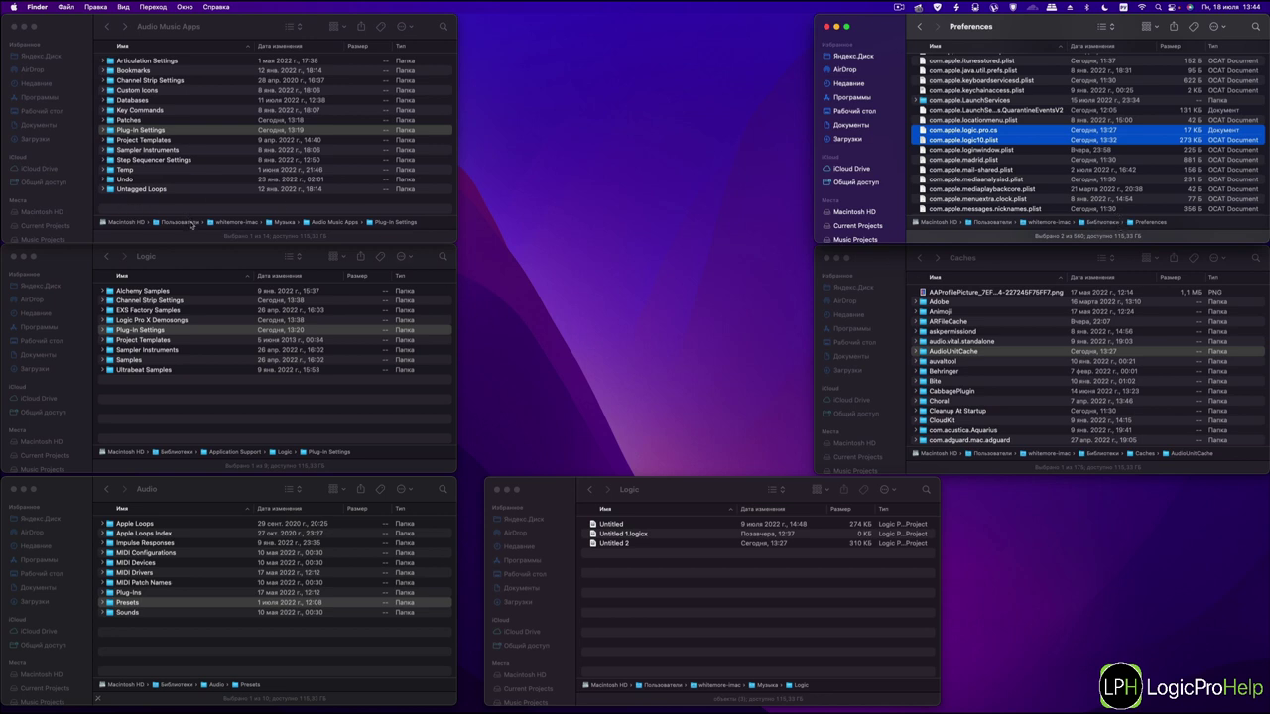
{"action": "left_click", "coordinate": [117, 454]}
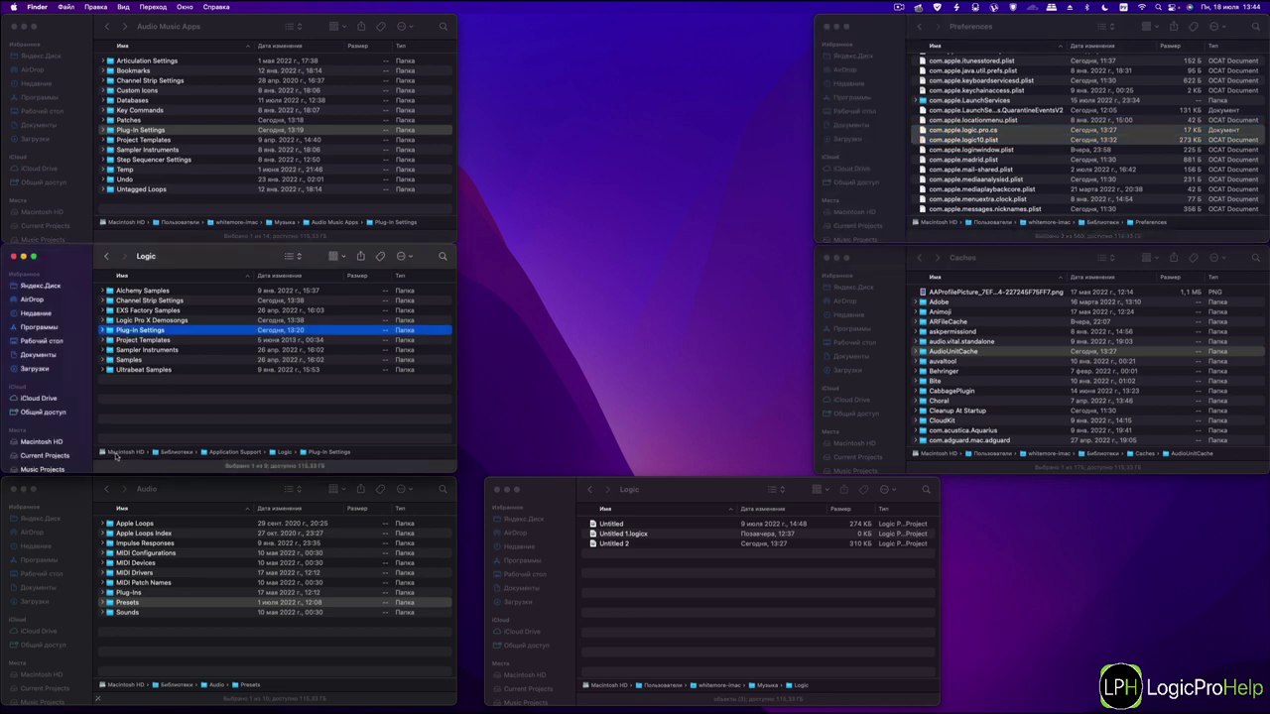
{"action": "left_click", "coordinate": [1113, 238]}
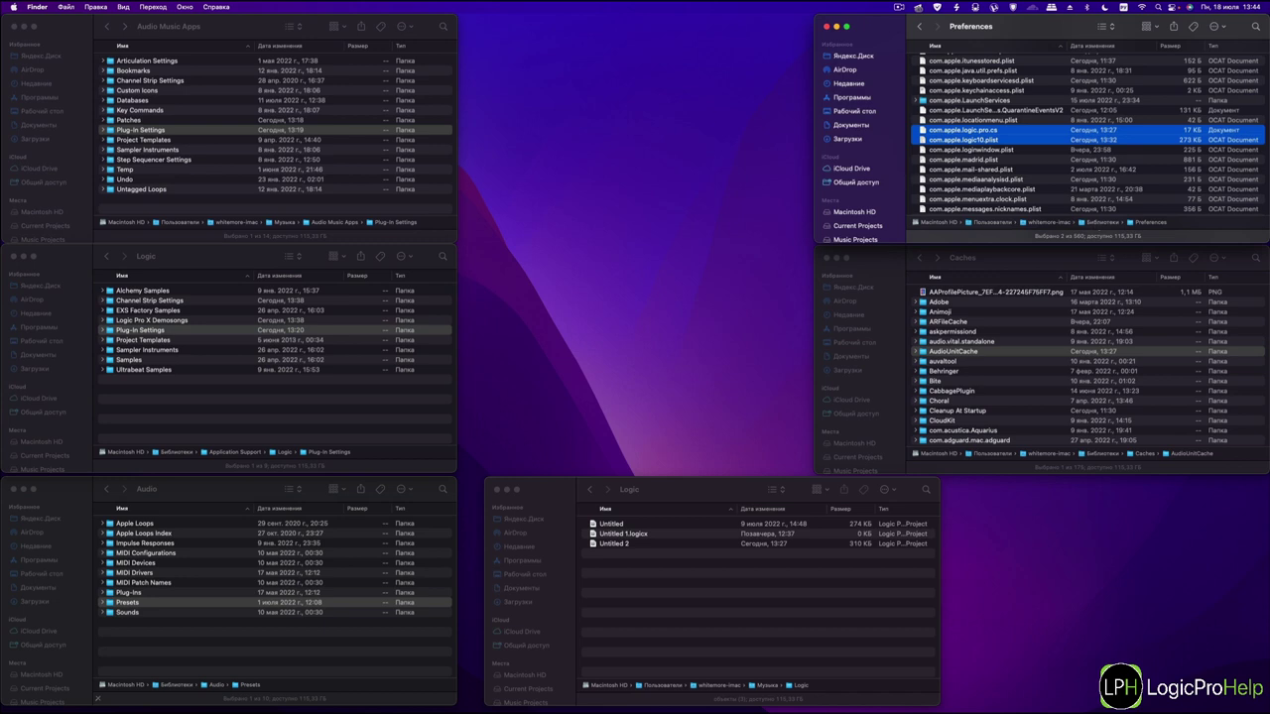
Step: Show the hidden user Library among Finder's go-to locations, and return to the Logic preference files in the Preferences folder
{"action": "left_click", "coordinate": [153, 7]}
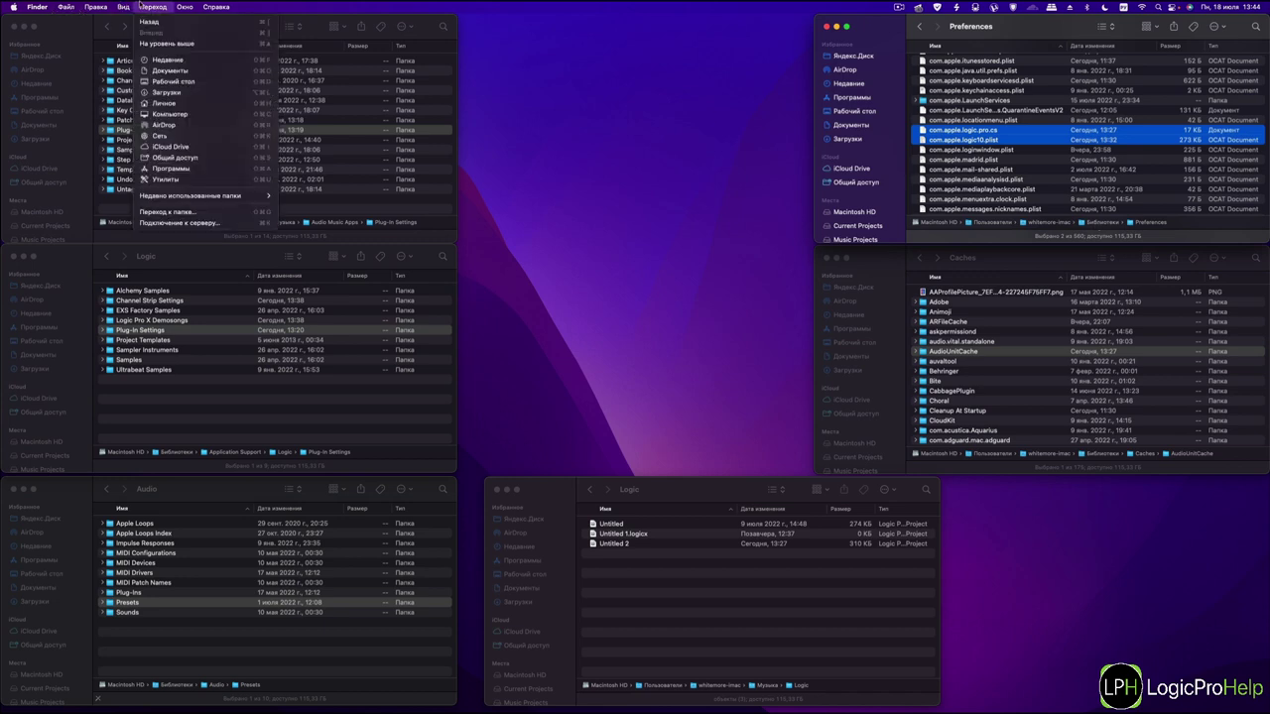
{"action": "key", "text": "alt"}
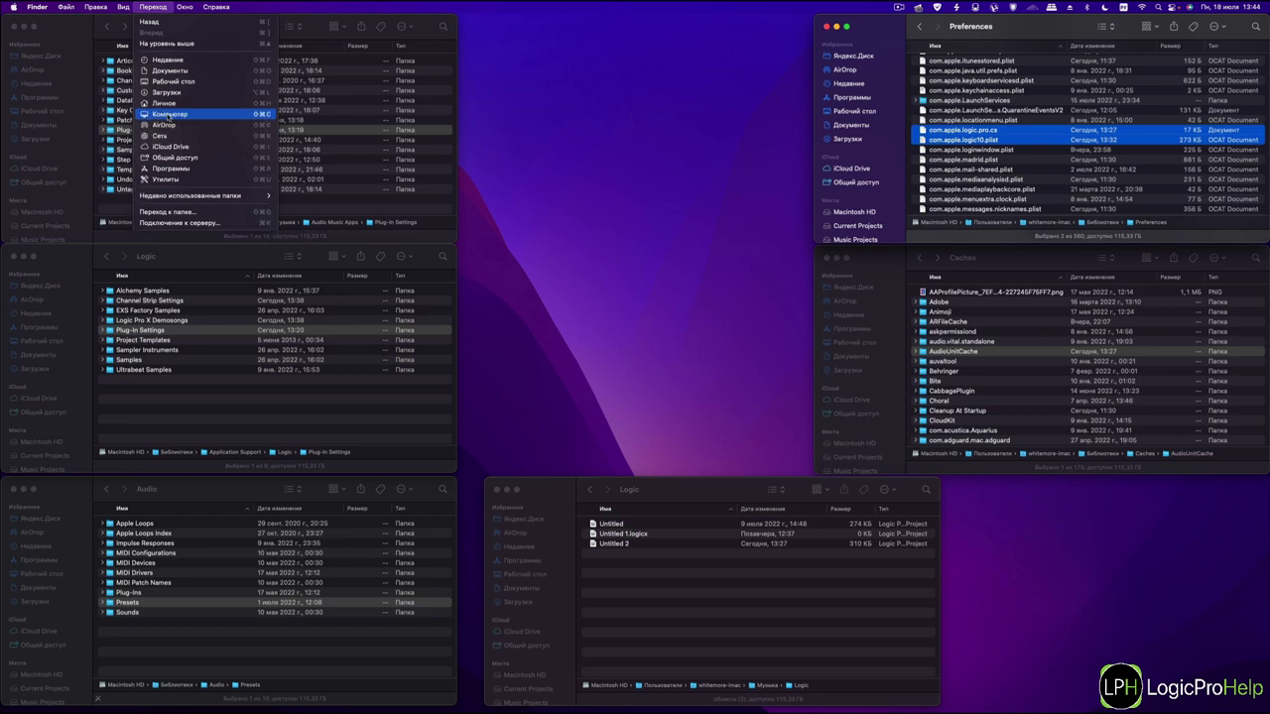
{"action": "key", "text": "alt"}
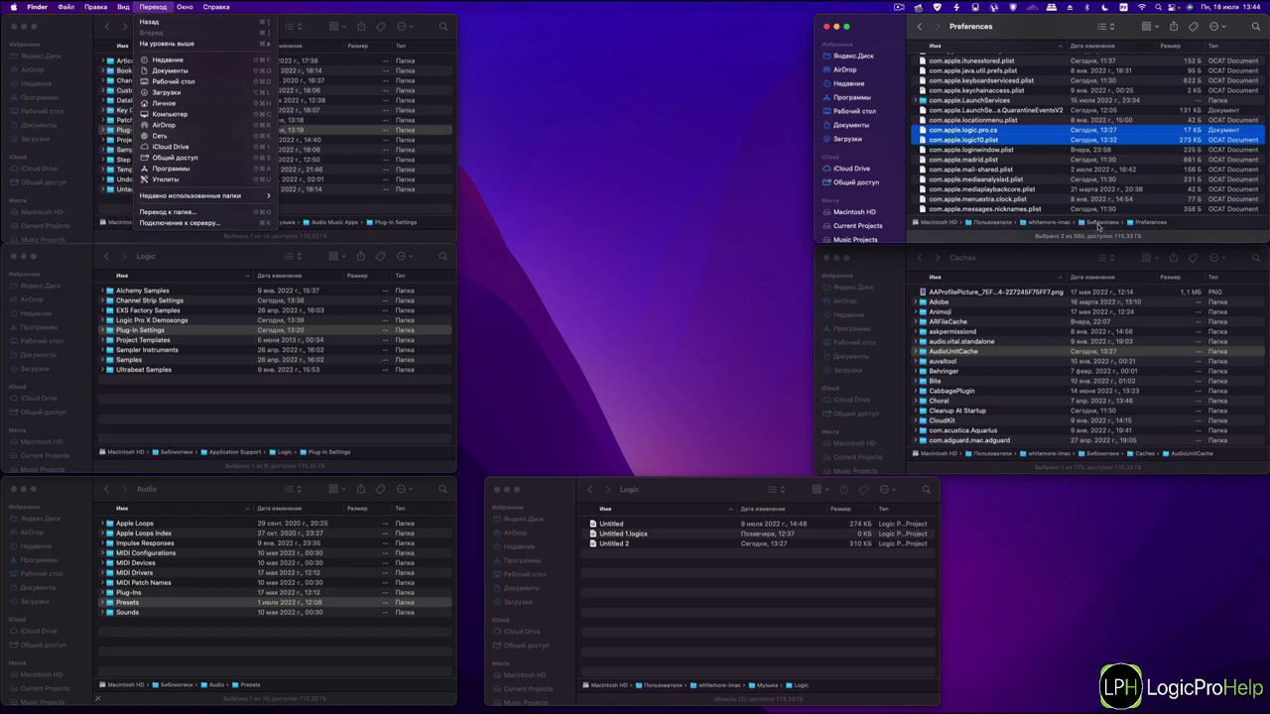
{"action": "left_click", "coordinate": [1063, 189]}
{"action": "scroll", "coordinate": [973, 124], "scroll_direction": "up", "scroll_amount": 1}
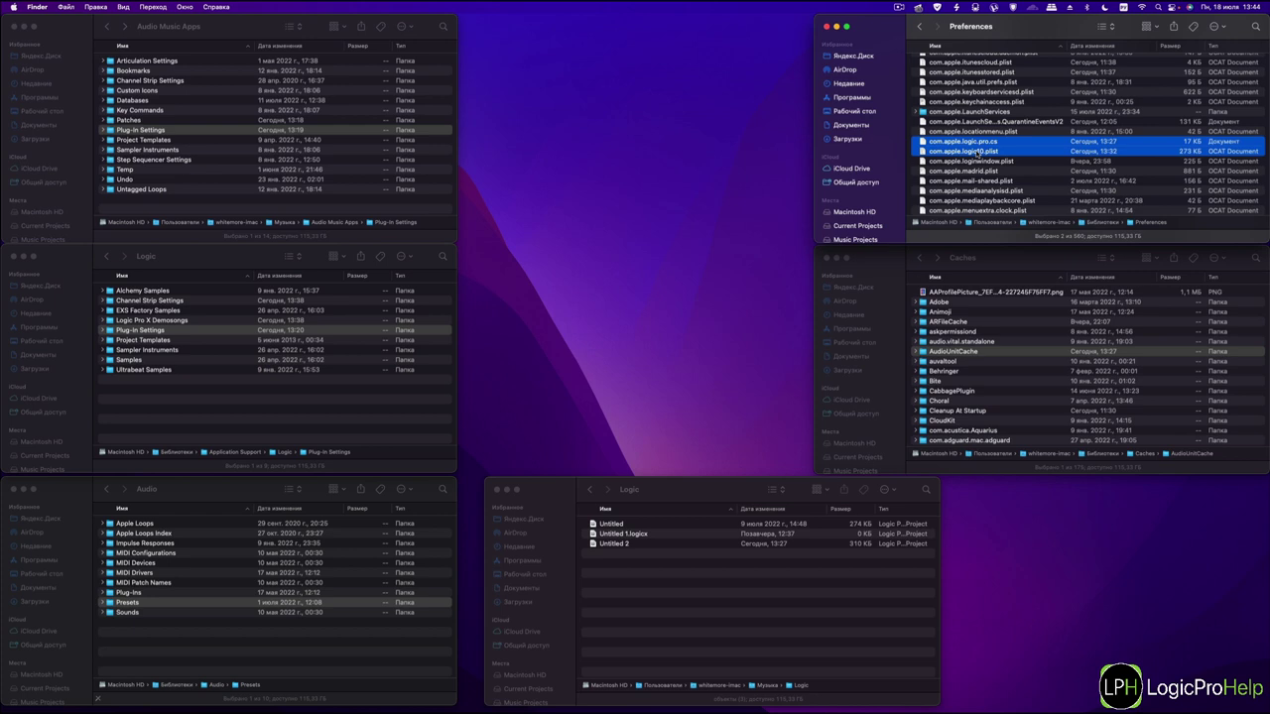
Step: Switch to Logic Pro, review the Audio Devices, Audio General and General Editing preferences, and return to the Finder windows
{"action": "mouse_move", "coordinate": [372, 704]}
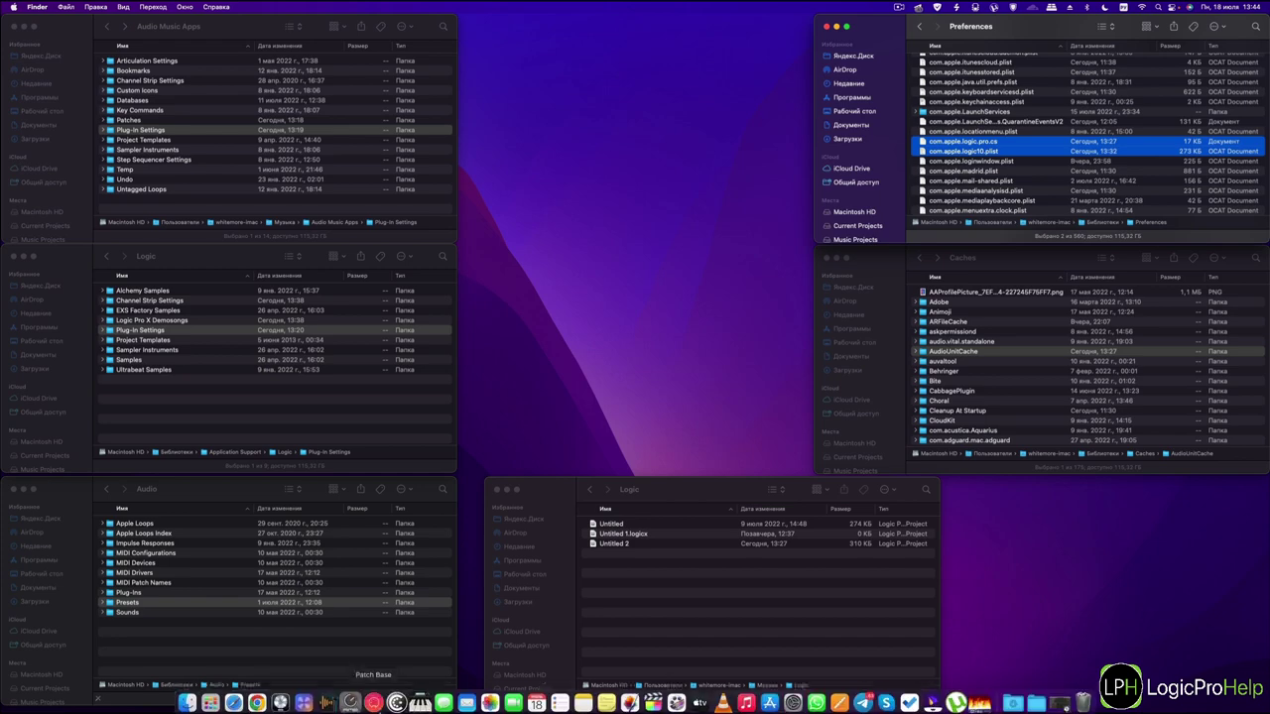
{"action": "left_click", "coordinate": [281, 697]}
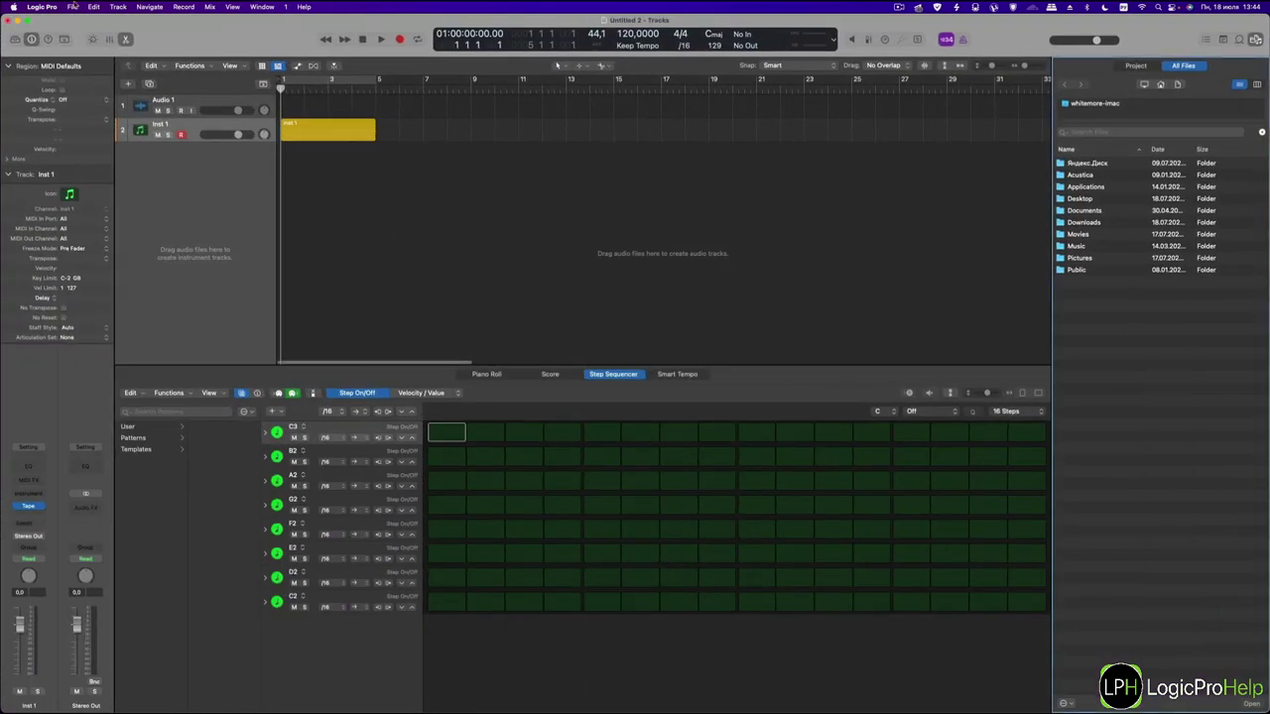
{"action": "left_click", "coordinate": [41, 7]}
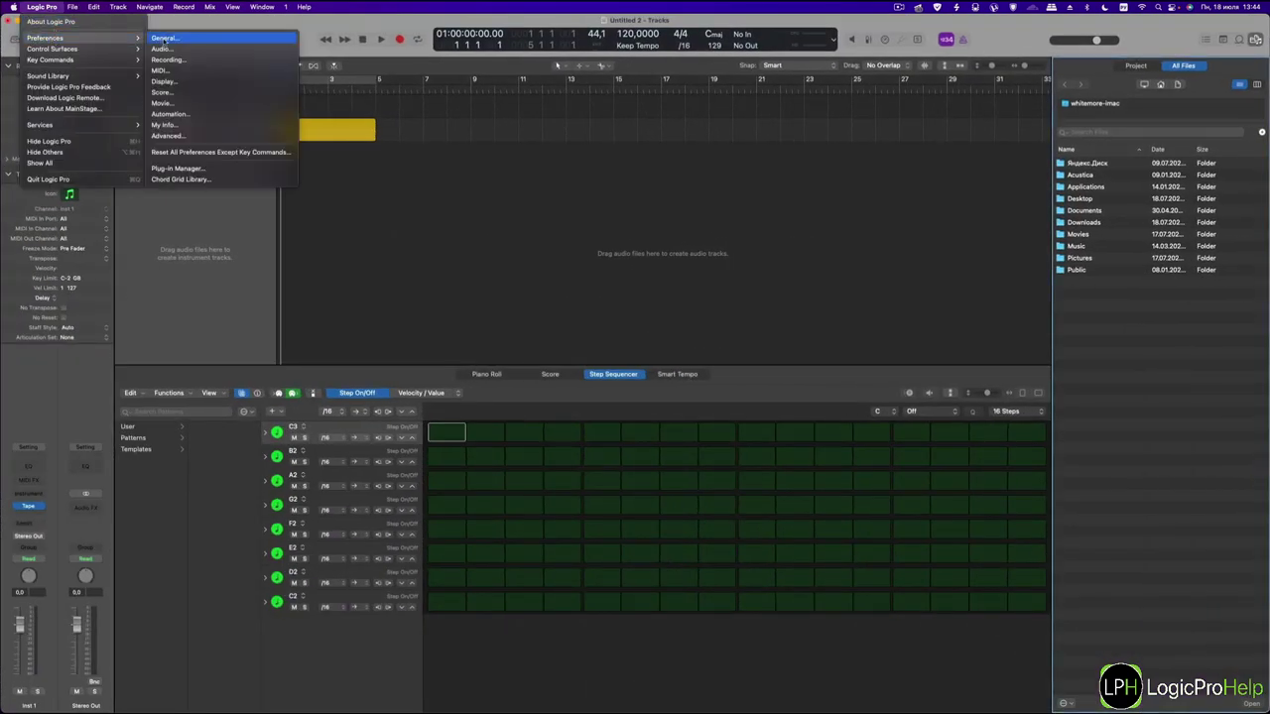
{"action": "left_click", "coordinate": [238, 84]}
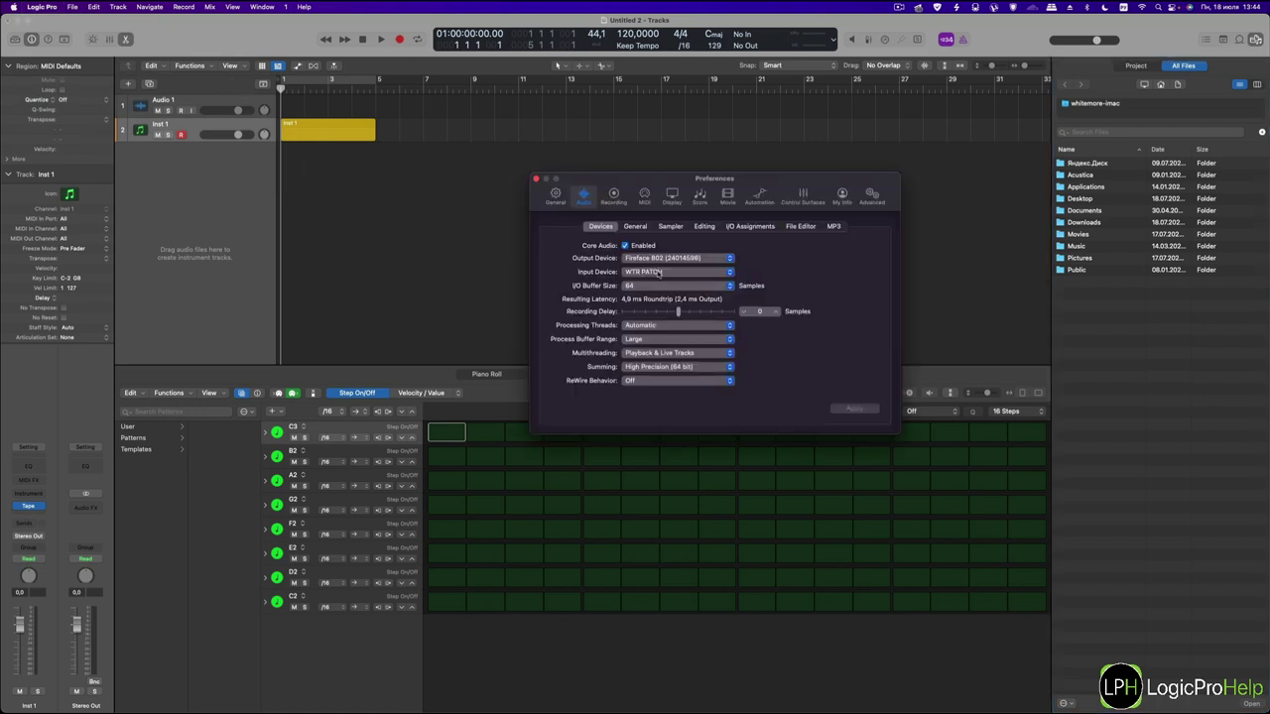
{"action": "left_click", "coordinate": [636, 228]}
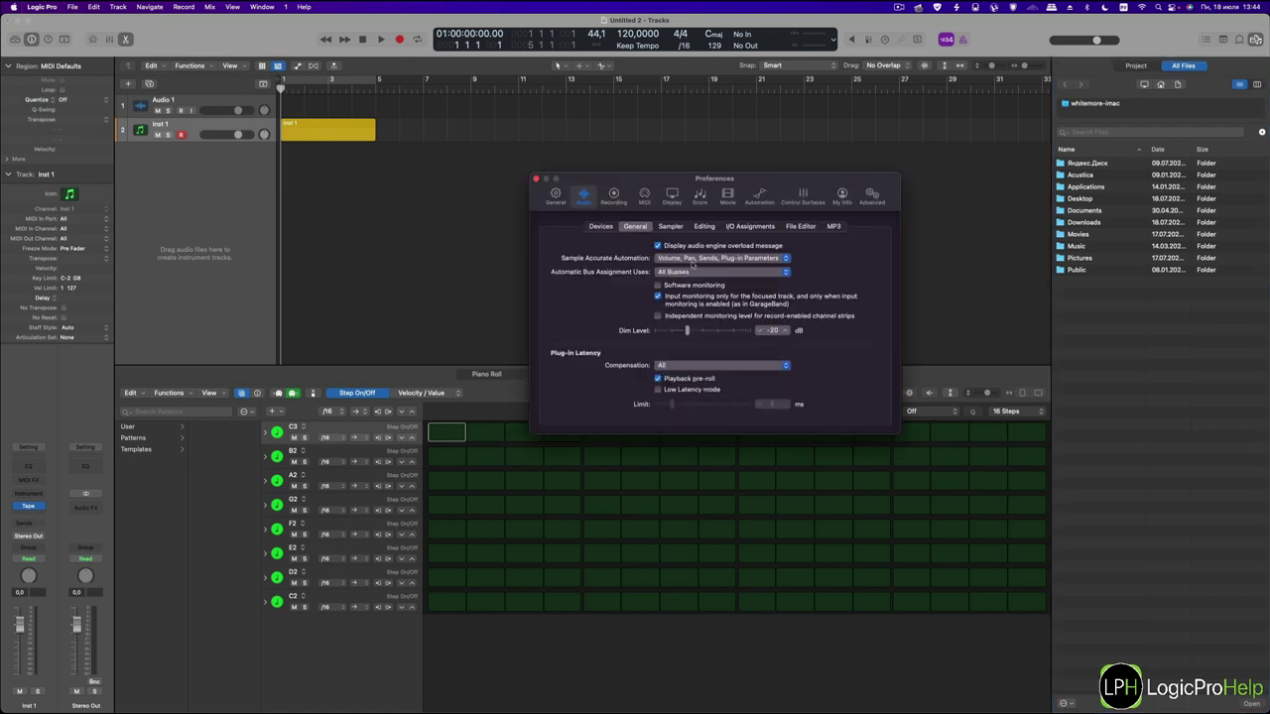
{"action": "left_click", "coordinate": [555, 195]}
{"action": "left_click", "coordinate": [669, 227]}
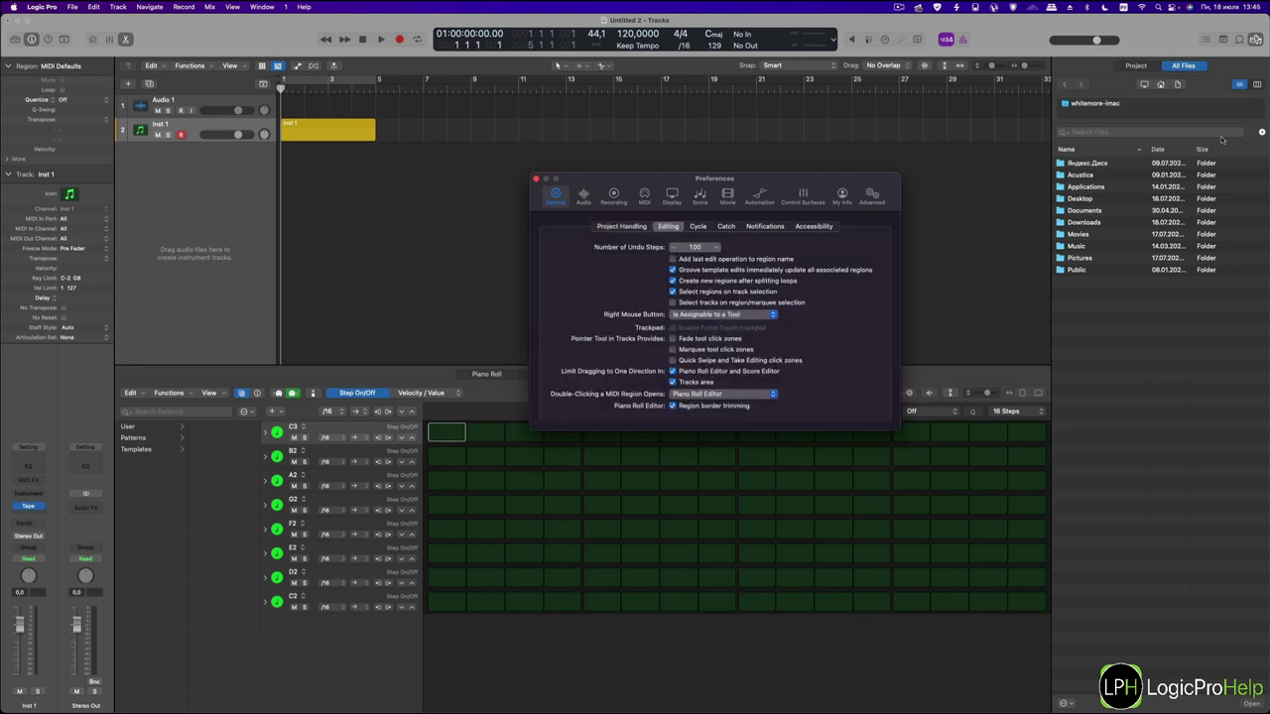
{"action": "left_click", "coordinate": [536, 178]}
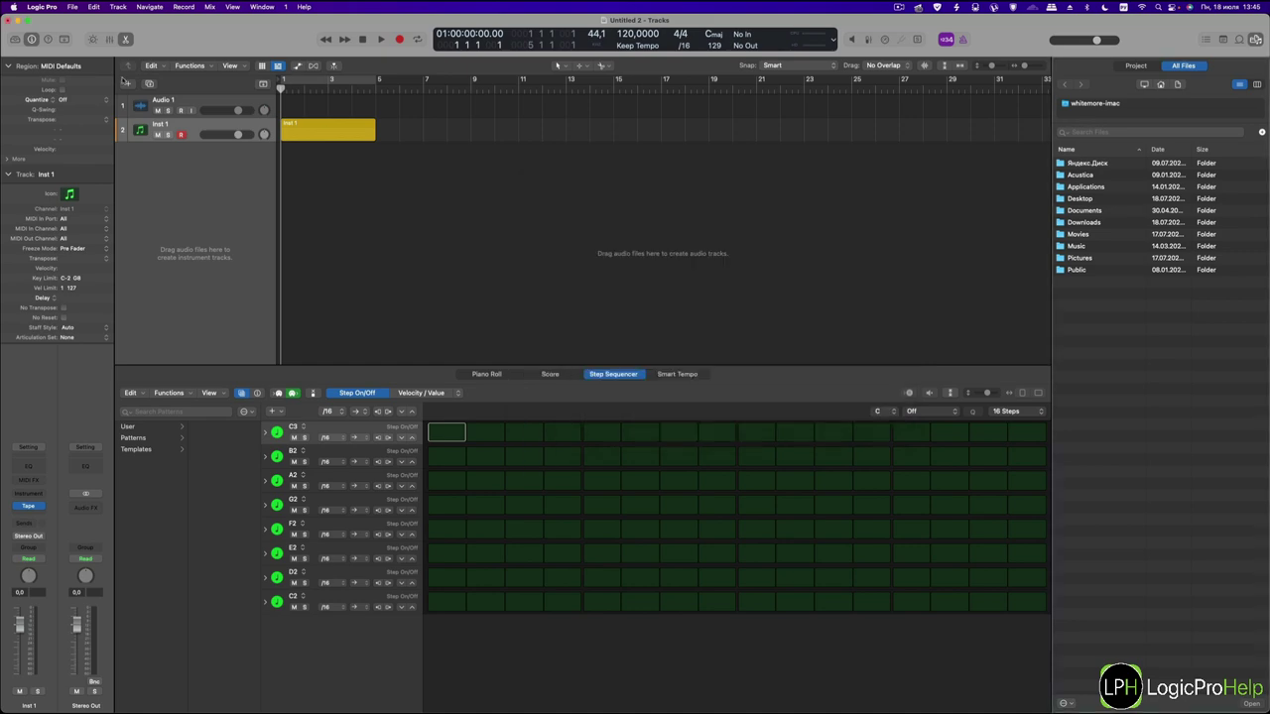
{"action": "left_click", "coordinate": [15, 21]}
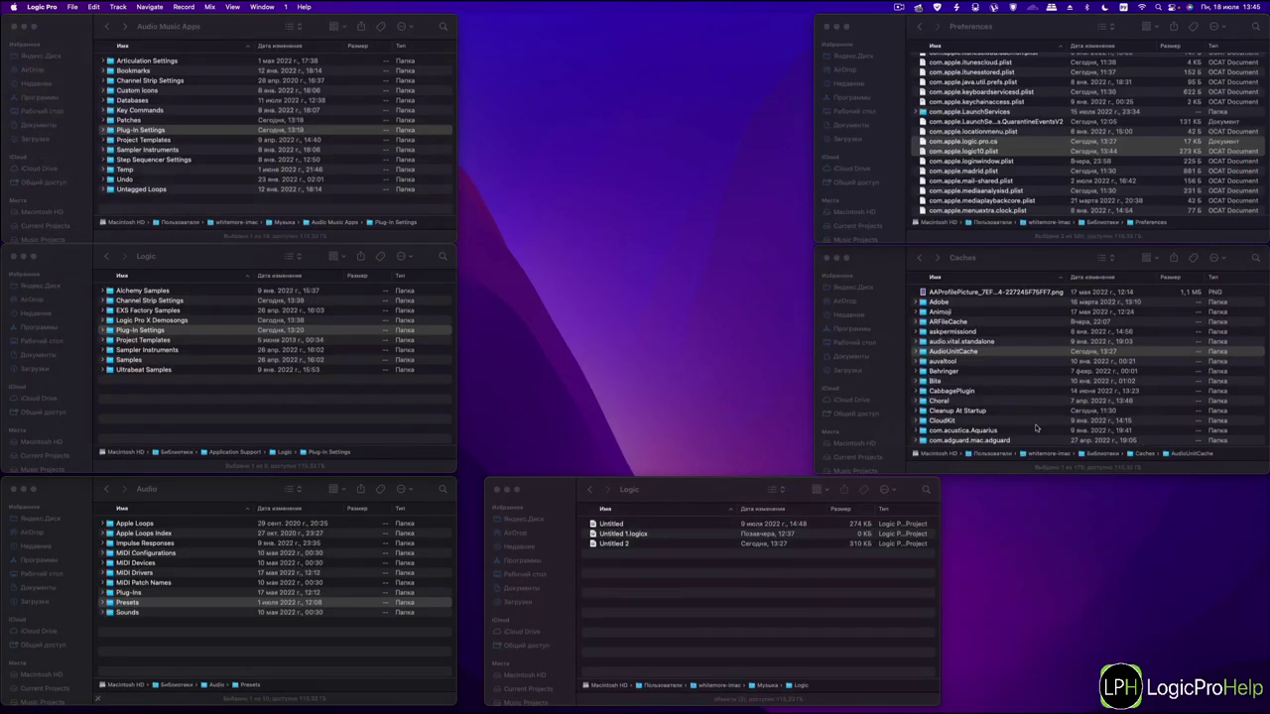
Step: Examine the preference files of other applications and plug-ins throughout the Preferences folder, and return to the Logic preference files
{"action": "left_click", "coordinate": [1032, 25]}
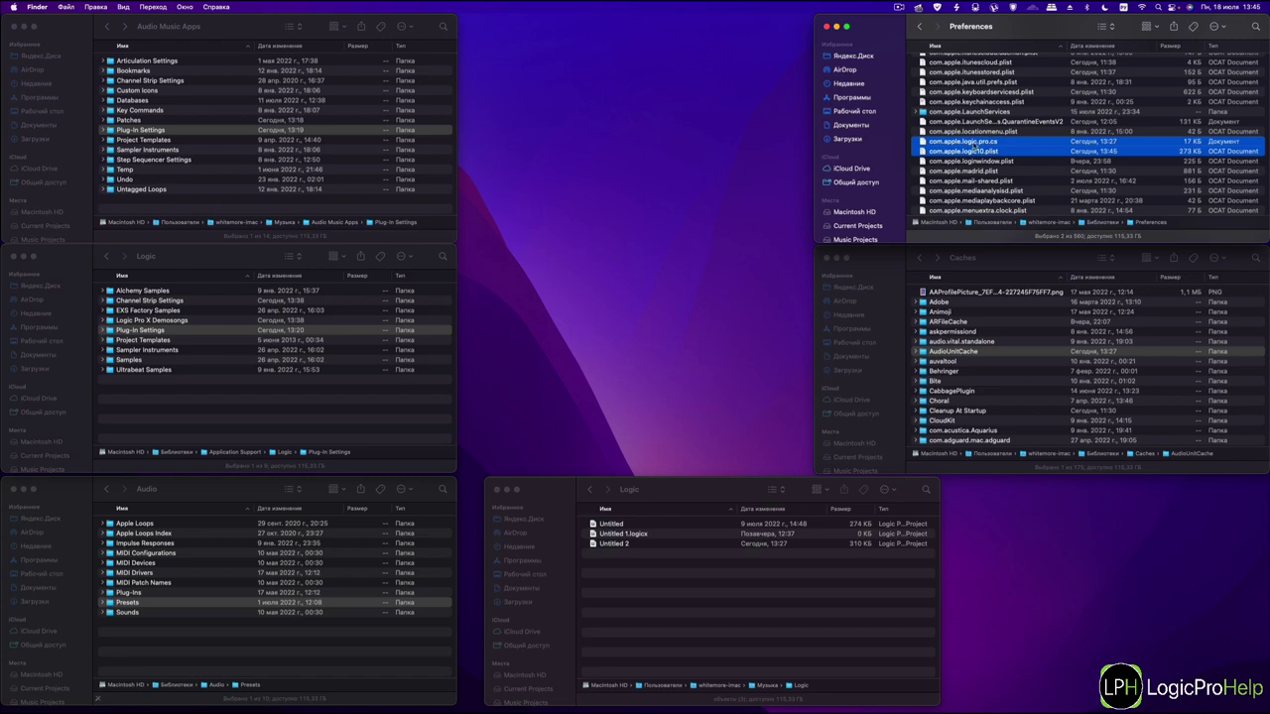
{"action": "scroll", "coordinate": [990, 170], "scroll_direction": "up", "scroll_amount": 10}
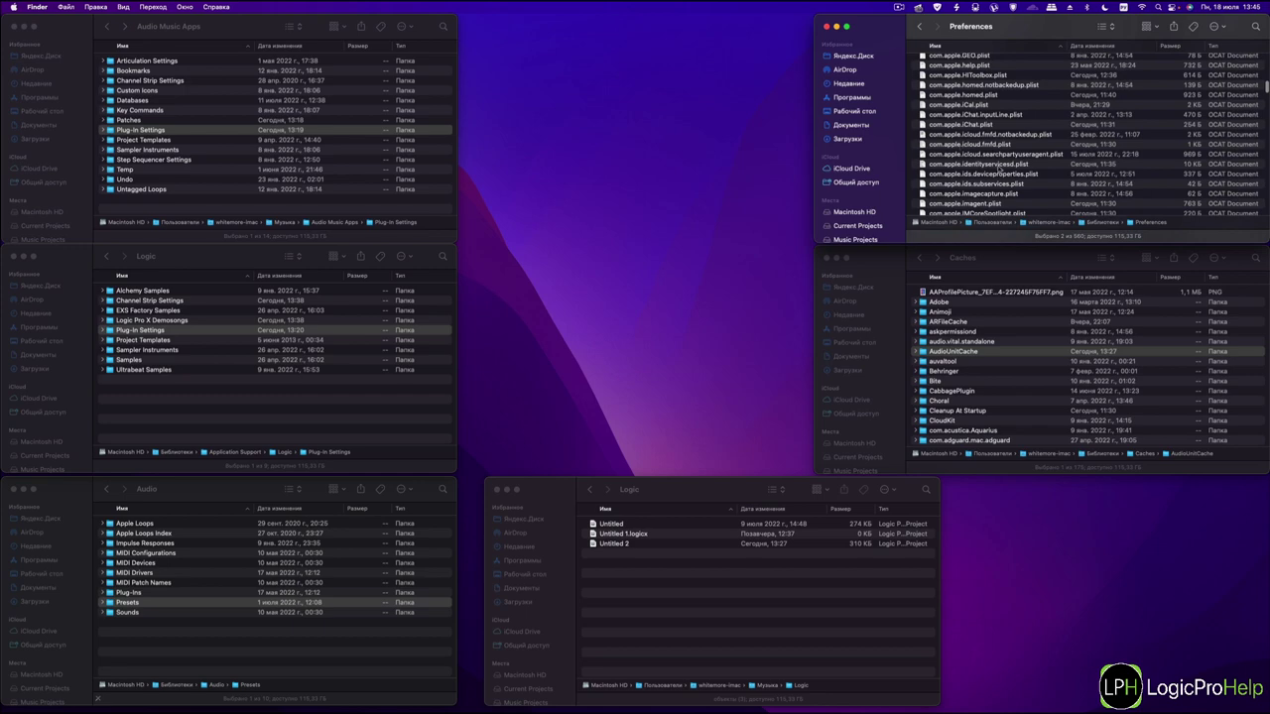
{"action": "scroll", "coordinate": [992, 77], "scroll_direction": "up", "scroll_amount": 15}
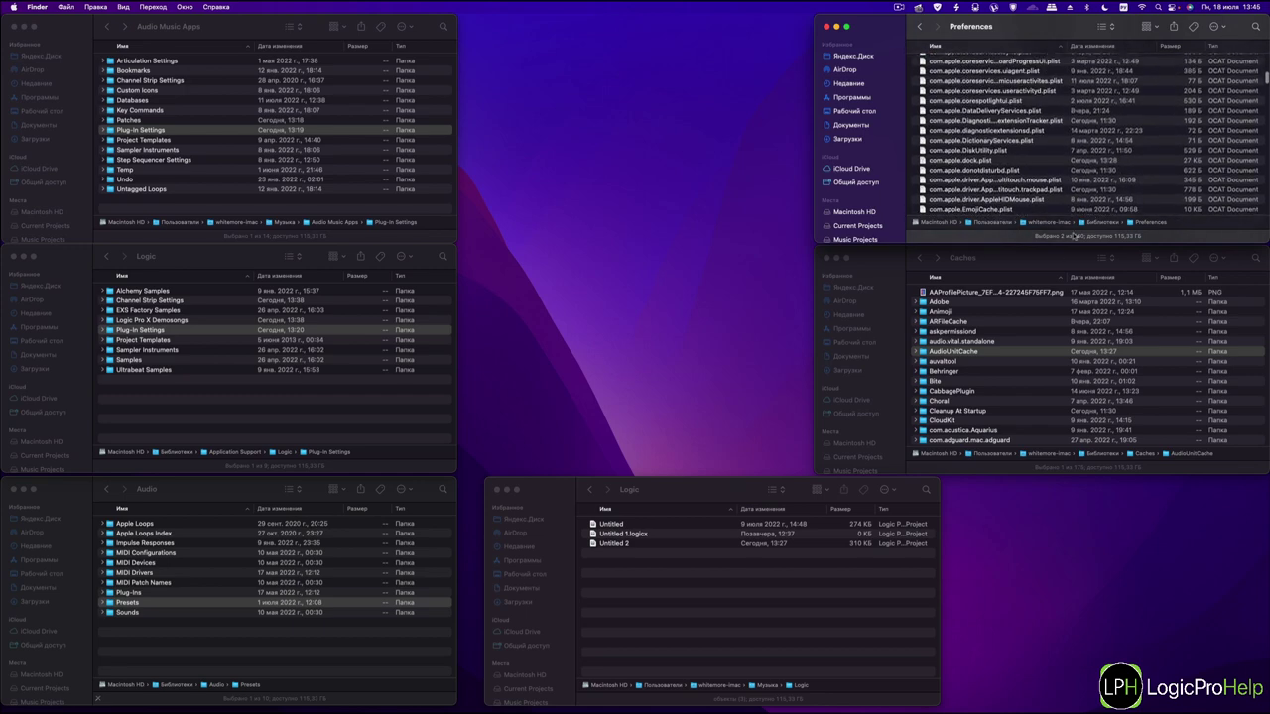
{"action": "scroll", "coordinate": [942, 142], "scroll_direction": "up", "scroll_amount": 10}
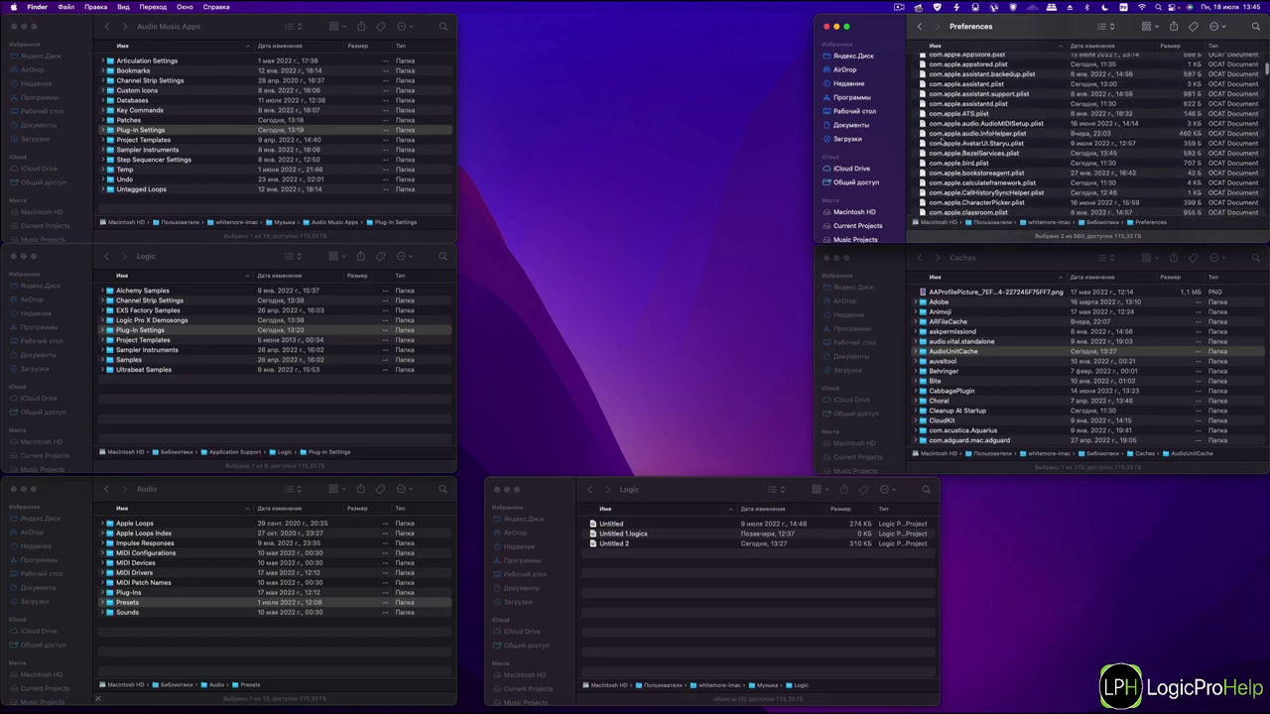
{"action": "scroll", "coordinate": [980, 136], "scroll_direction": "down", "scroll_amount": 20}
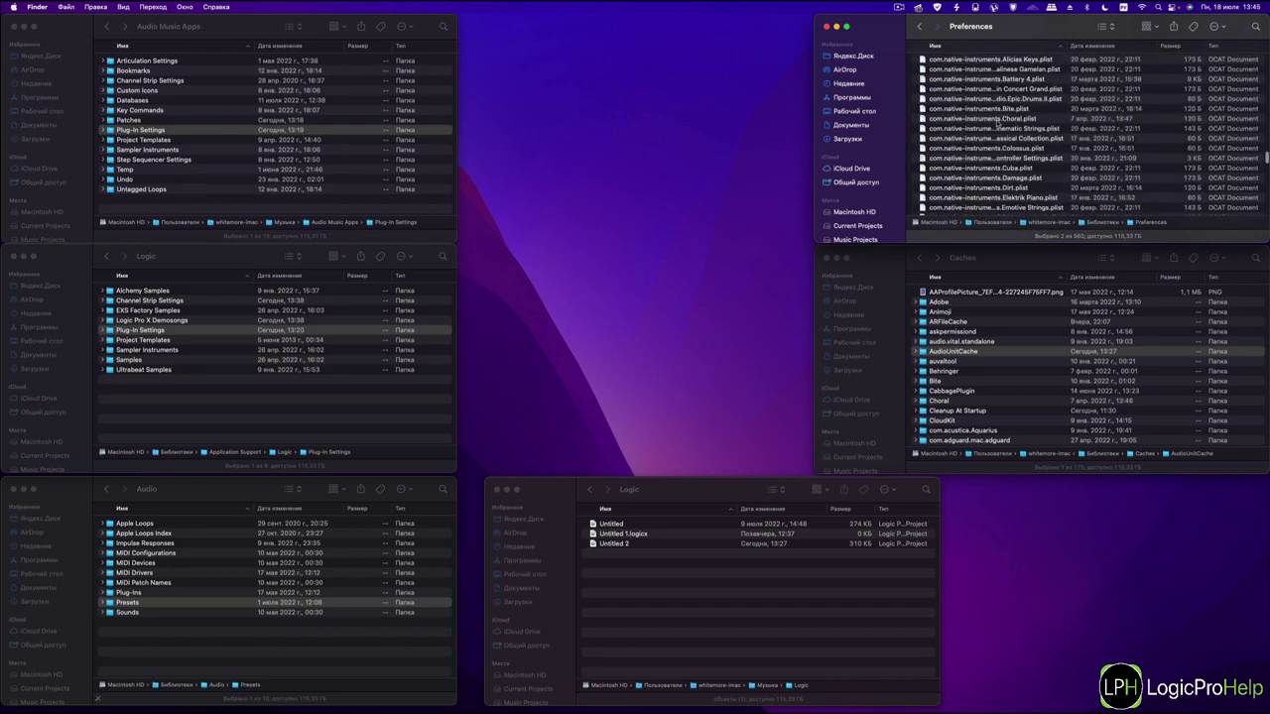
{"action": "scroll", "coordinate": [989, 189], "scroll_direction": "down", "scroll_amount": 15}
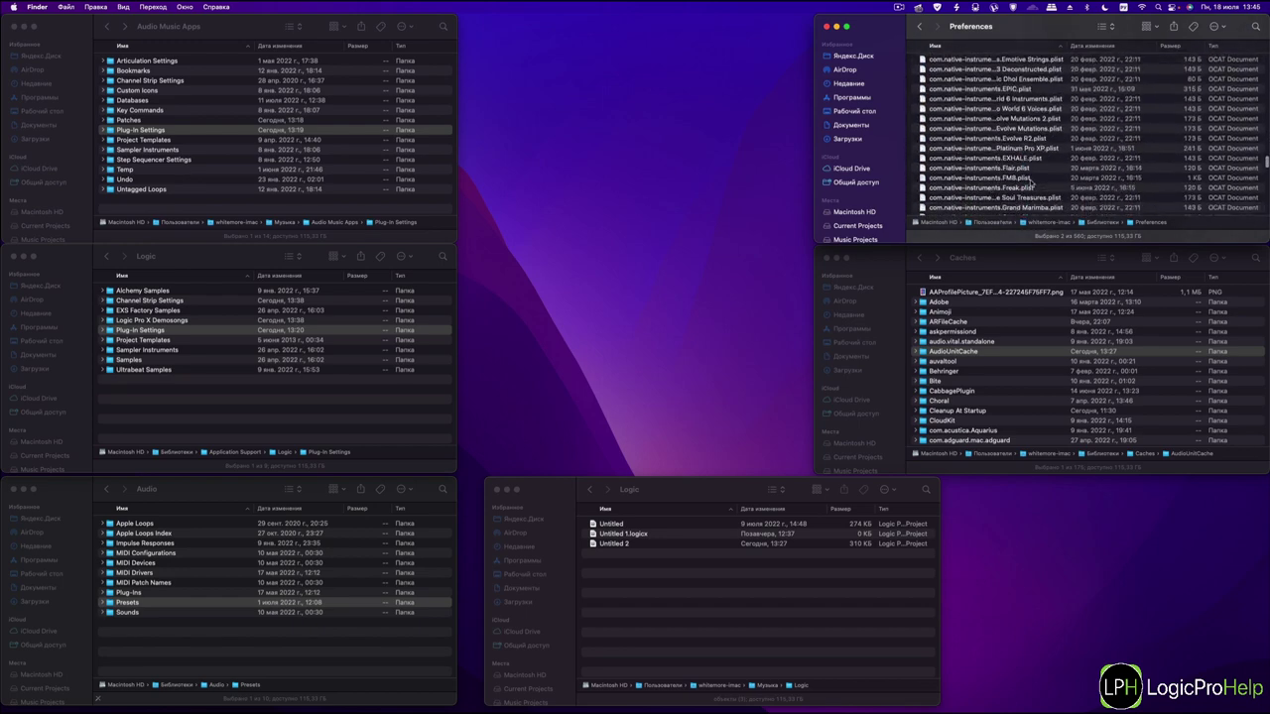
{"action": "scroll", "coordinate": [1033, 185], "scroll_direction": "down", "scroll_amount": 20}
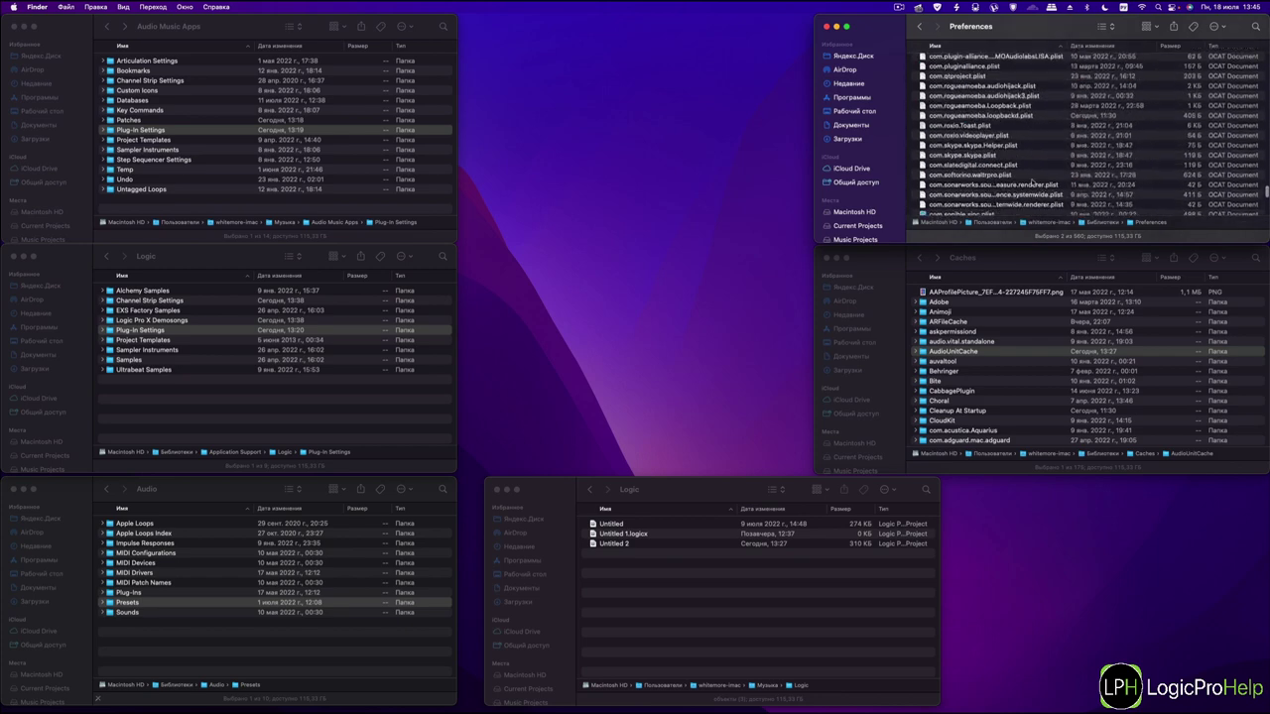
{"action": "scroll", "coordinate": [1050, 180], "scroll_direction": "down", "scroll_amount": 20}
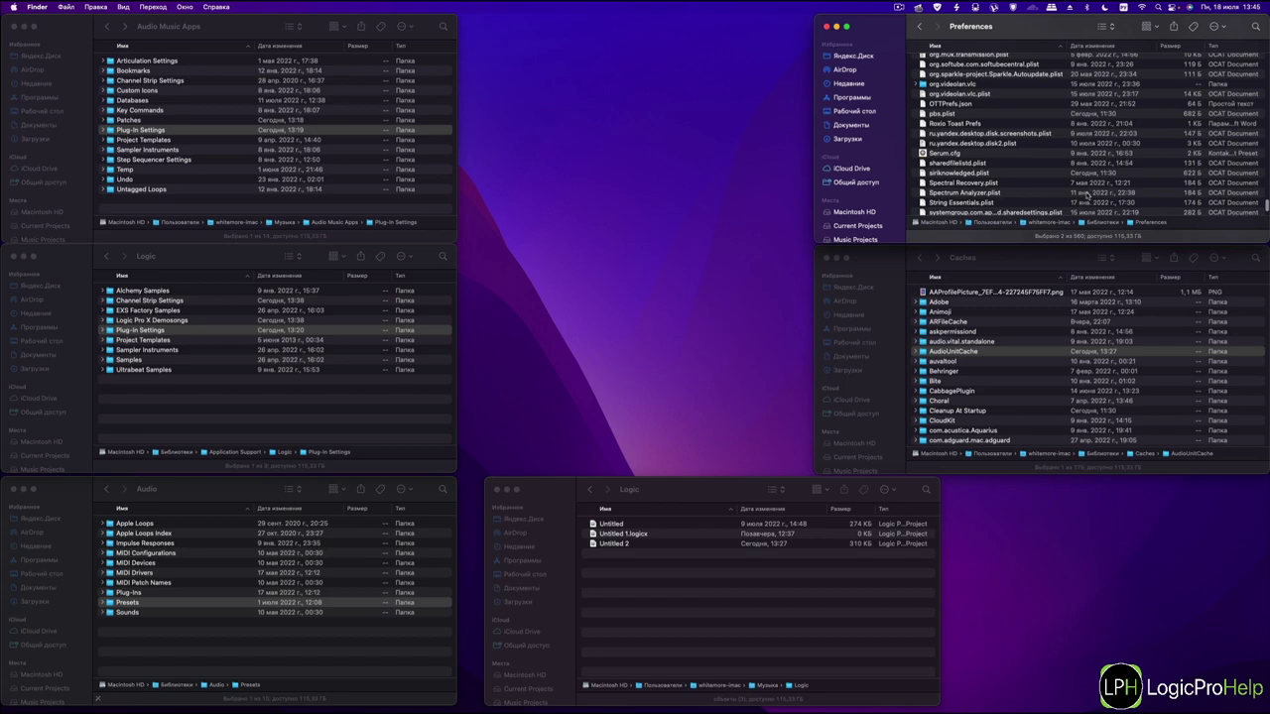
{"action": "scroll", "coordinate": [1089, 196], "scroll_direction": "up", "scroll_amount": 20}
{"action": "scroll", "coordinate": [1088, 195], "scroll_direction": "up", "scroll_amount": 20}
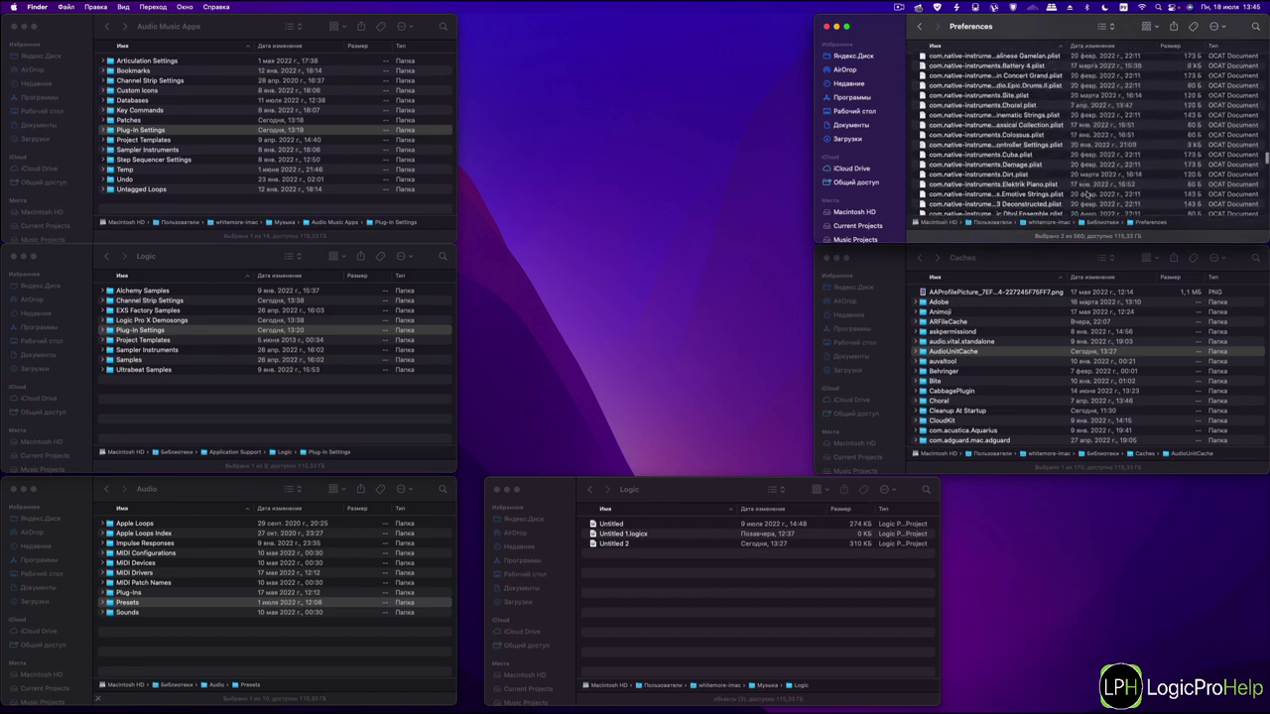
{"action": "scroll", "coordinate": [1089, 195], "scroll_direction": "up", "scroll_amount": 20}
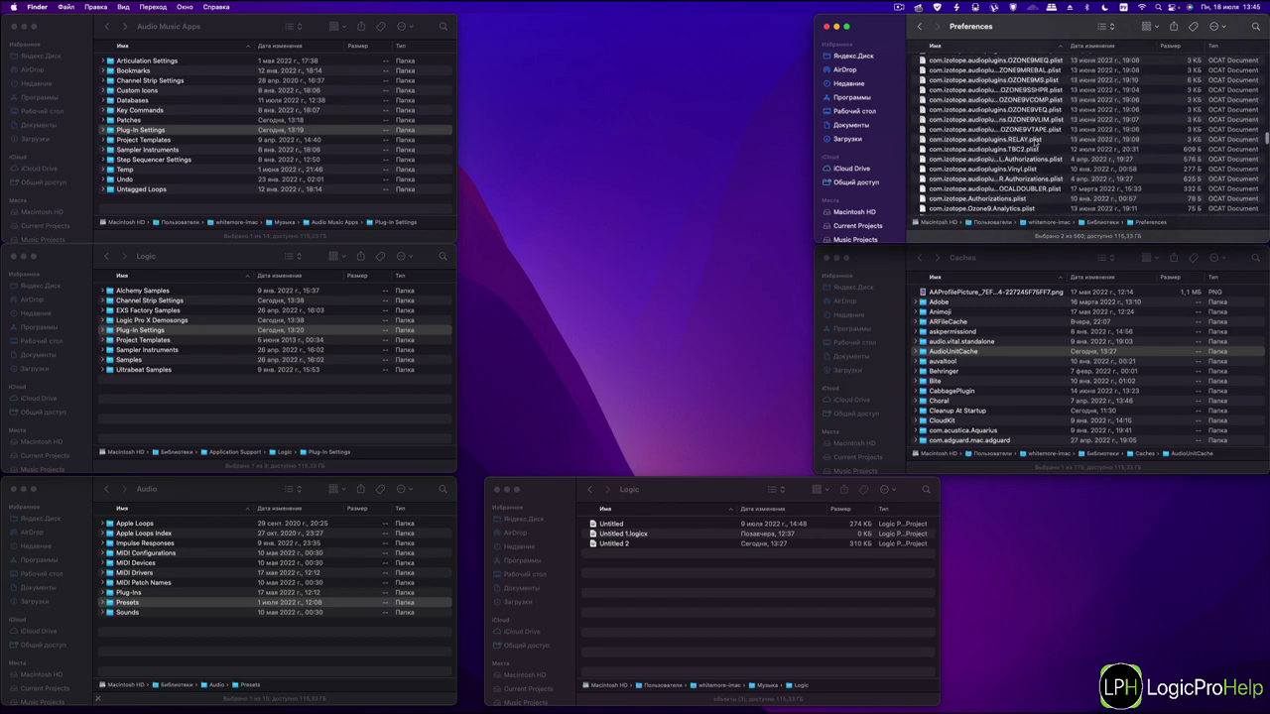
{"action": "scroll", "coordinate": [1034, 144], "scroll_direction": "up", "scroll_amount": 20}
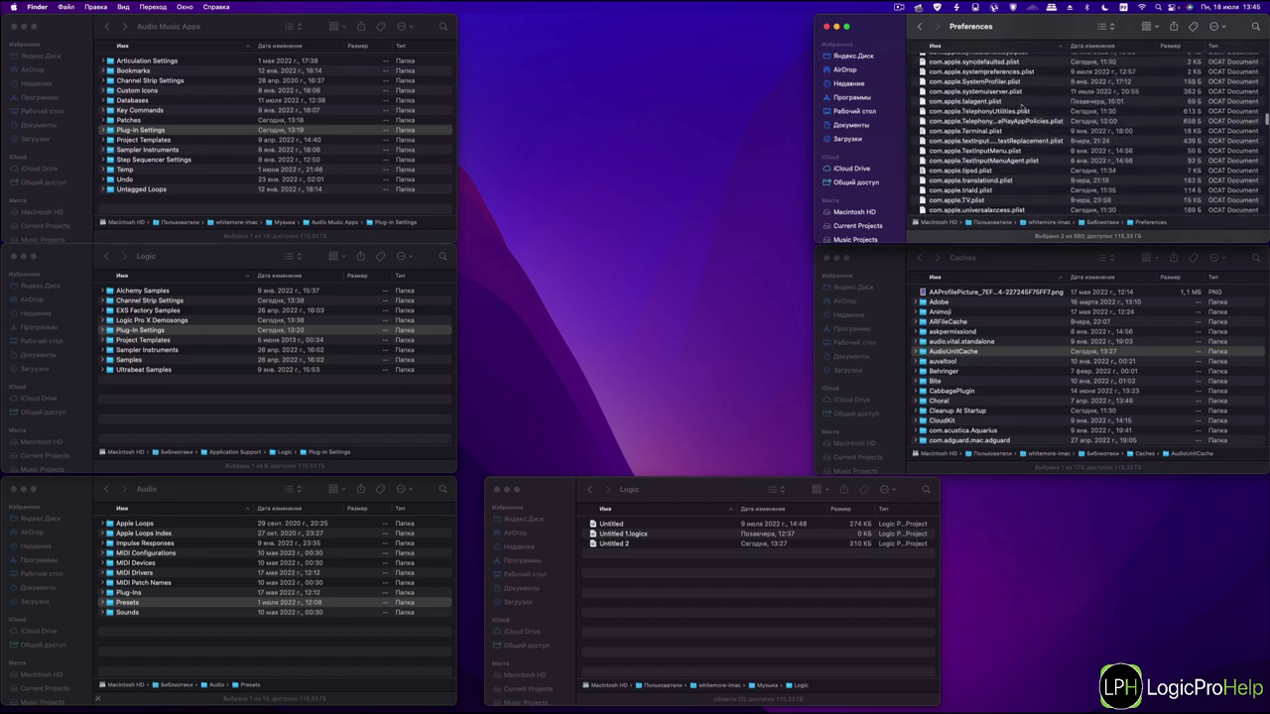
{"action": "scroll", "coordinate": [953, 94], "scroll_direction": "up", "scroll_amount": 15}
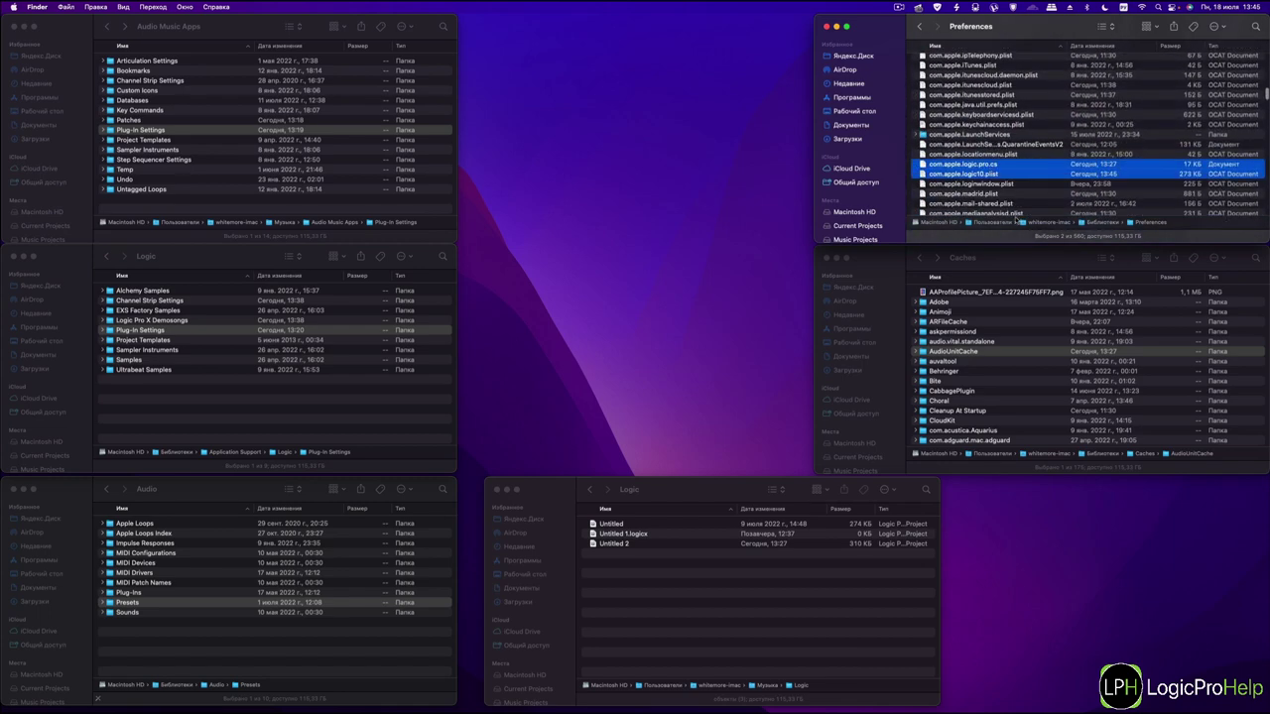
Step: Look at the com.apple.audiounits.cache file inside the AudioUnitCache folder in Caches, and collapse the folder
{"action": "left_click", "coordinate": [1042, 262]}
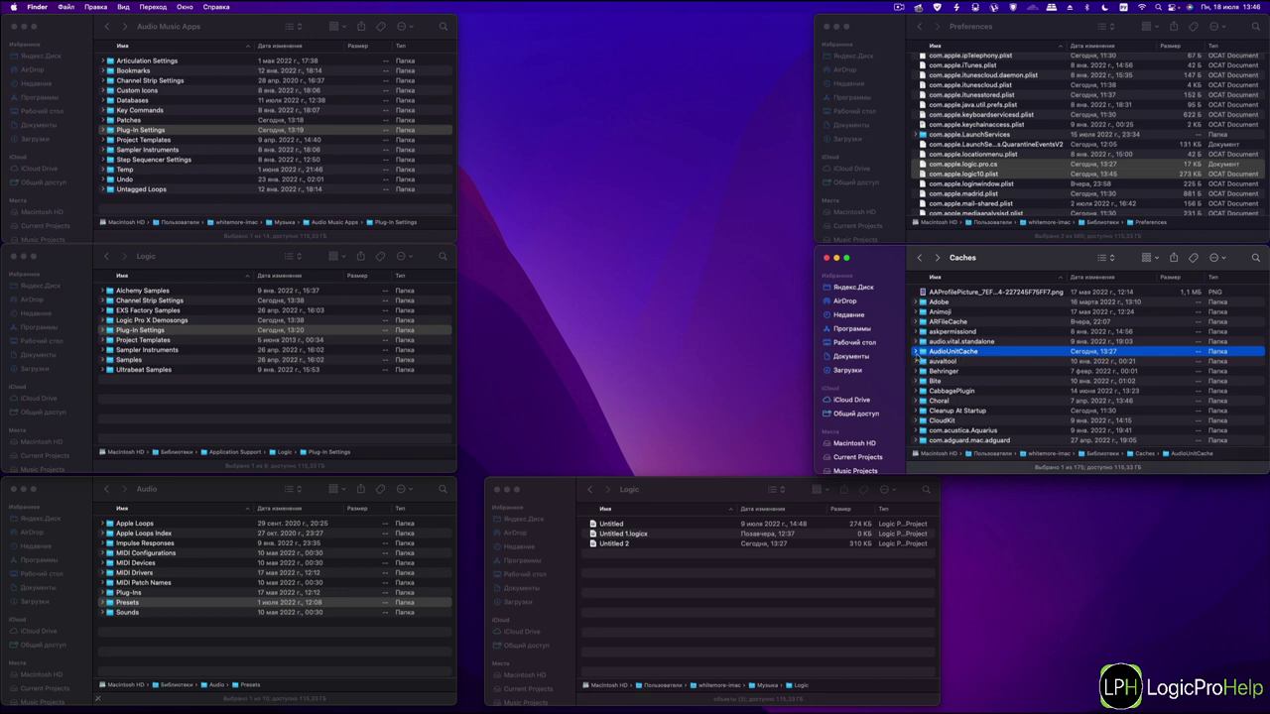
{"action": "left_click", "coordinate": [916, 351]}
{"action": "left_click", "coordinate": [960, 362]}
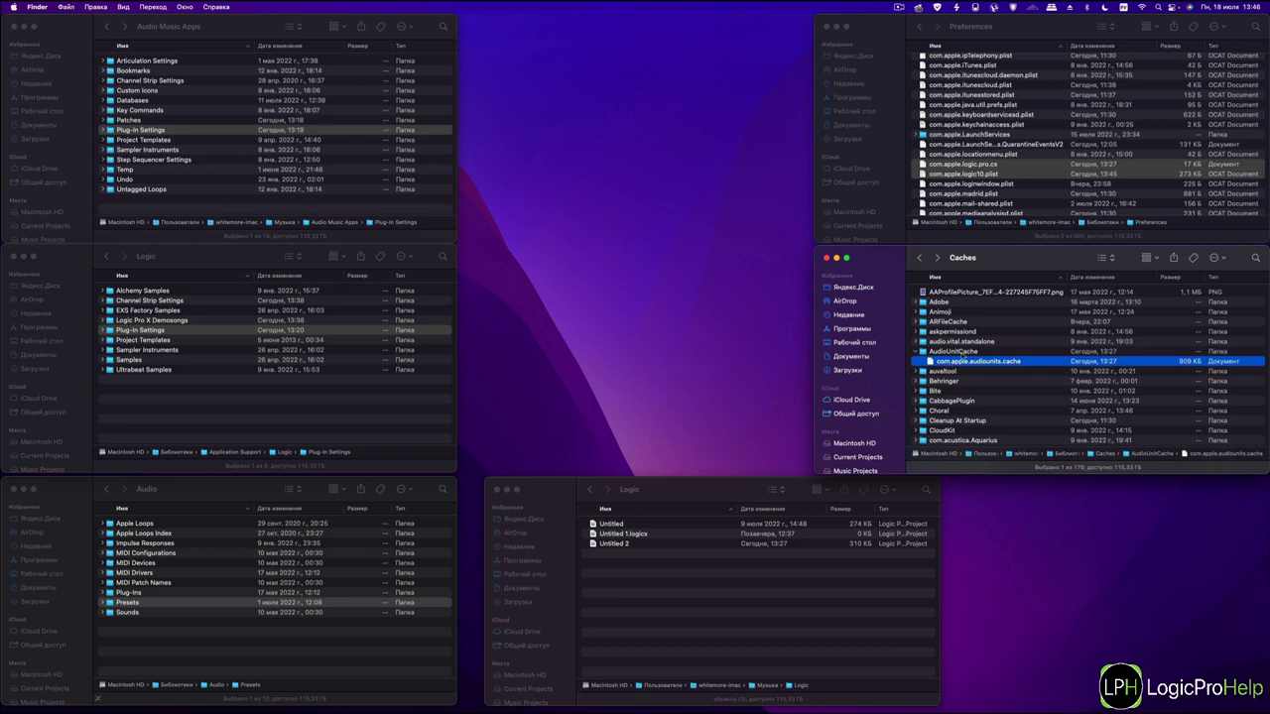
{"action": "left_click", "coordinate": [915, 351]}
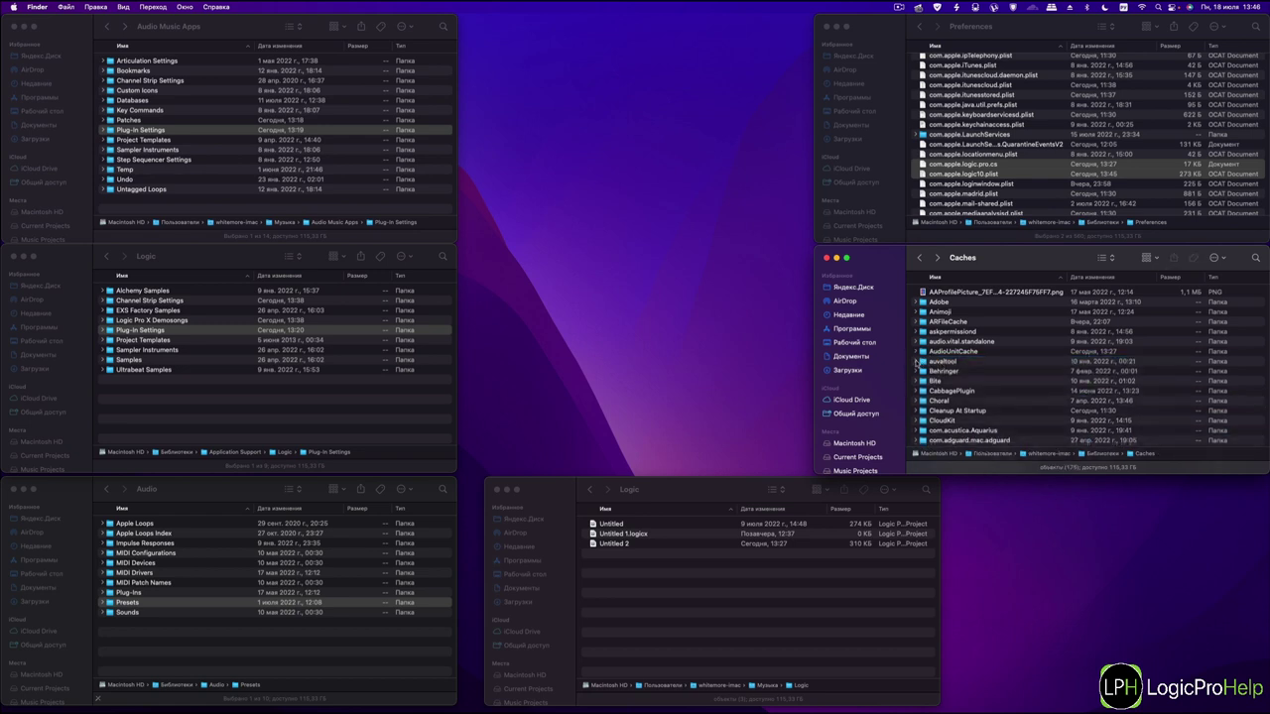
Step: Look inside the auvaltool folder in Caches, check the AudioUnitCache contents again, and leave both folders collapsed
{"action": "left_click", "coordinate": [916, 361]}
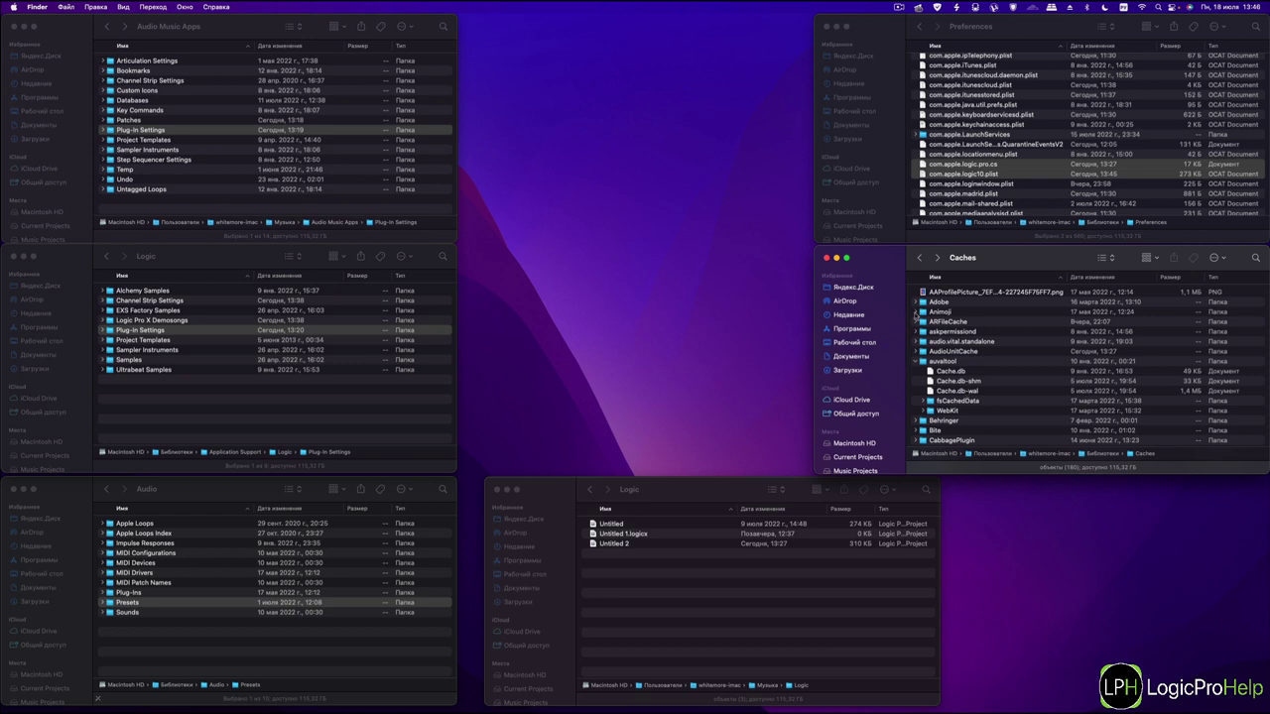
{"action": "left_click", "coordinate": [925, 362]}
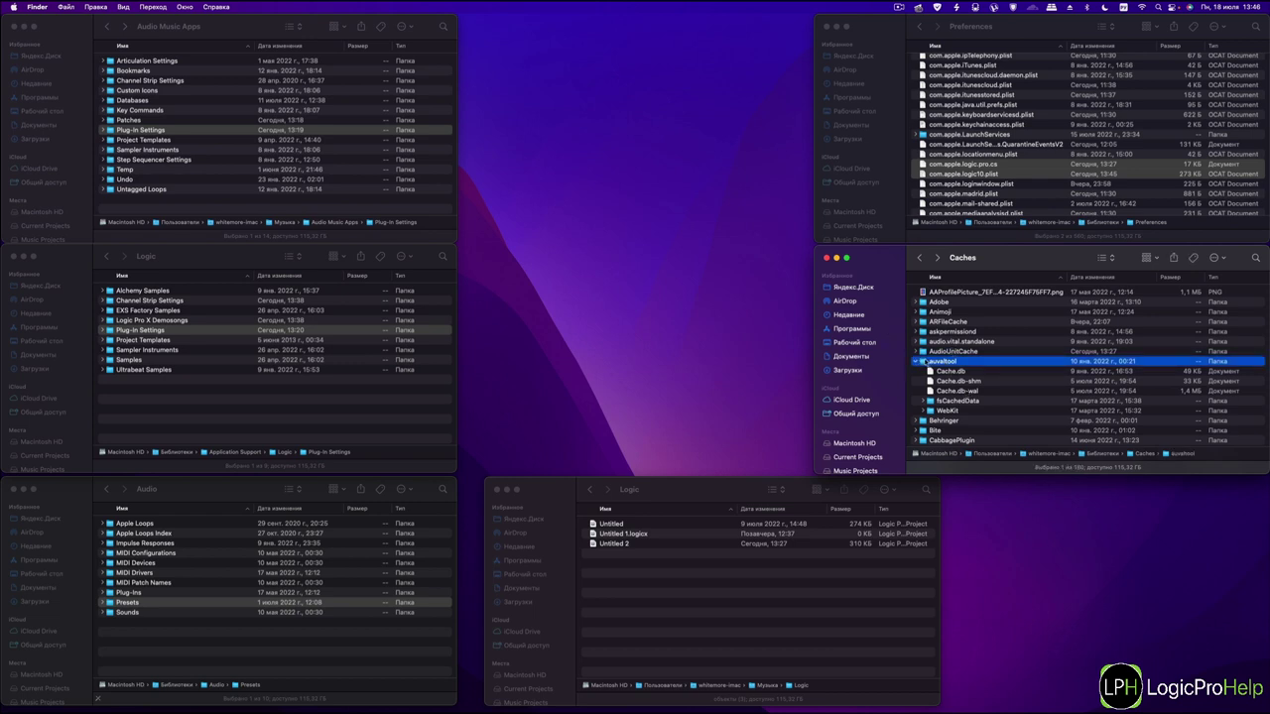
{"action": "left_click", "coordinate": [916, 361]}
{"action": "left_click", "coordinate": [915, 351]}
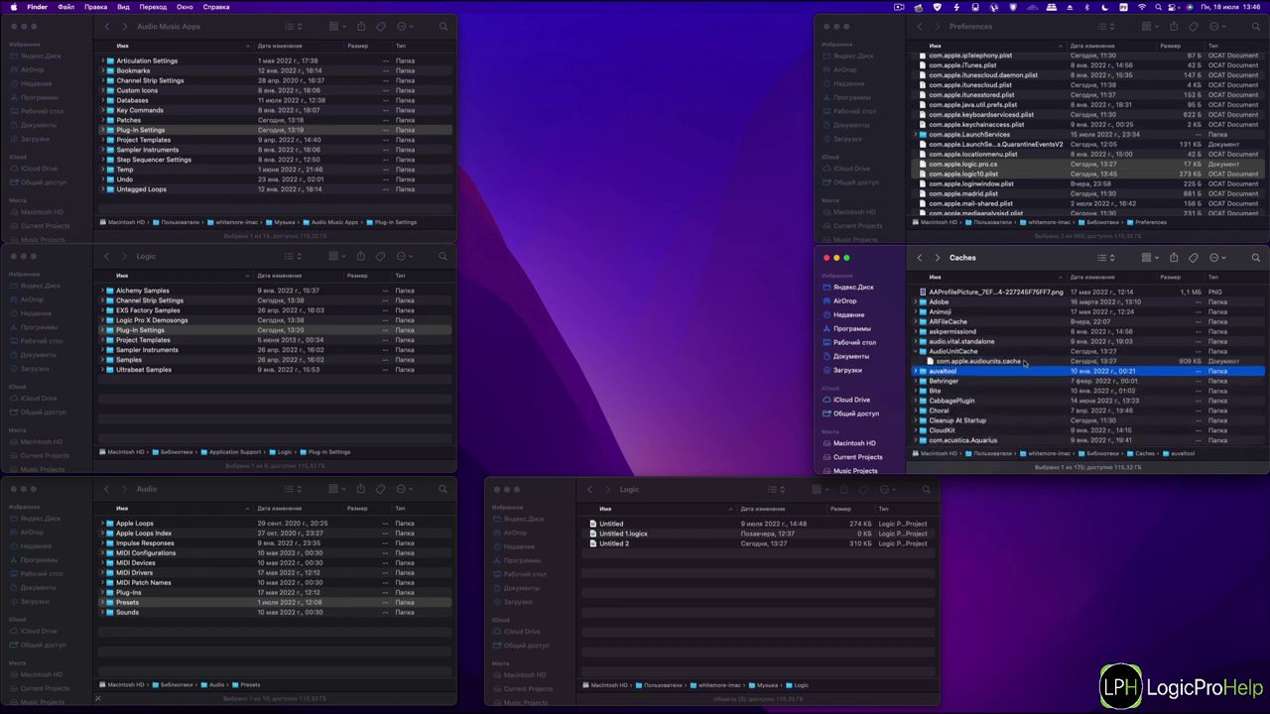
{"action": "left_click", "coordinate": [916, 352]}
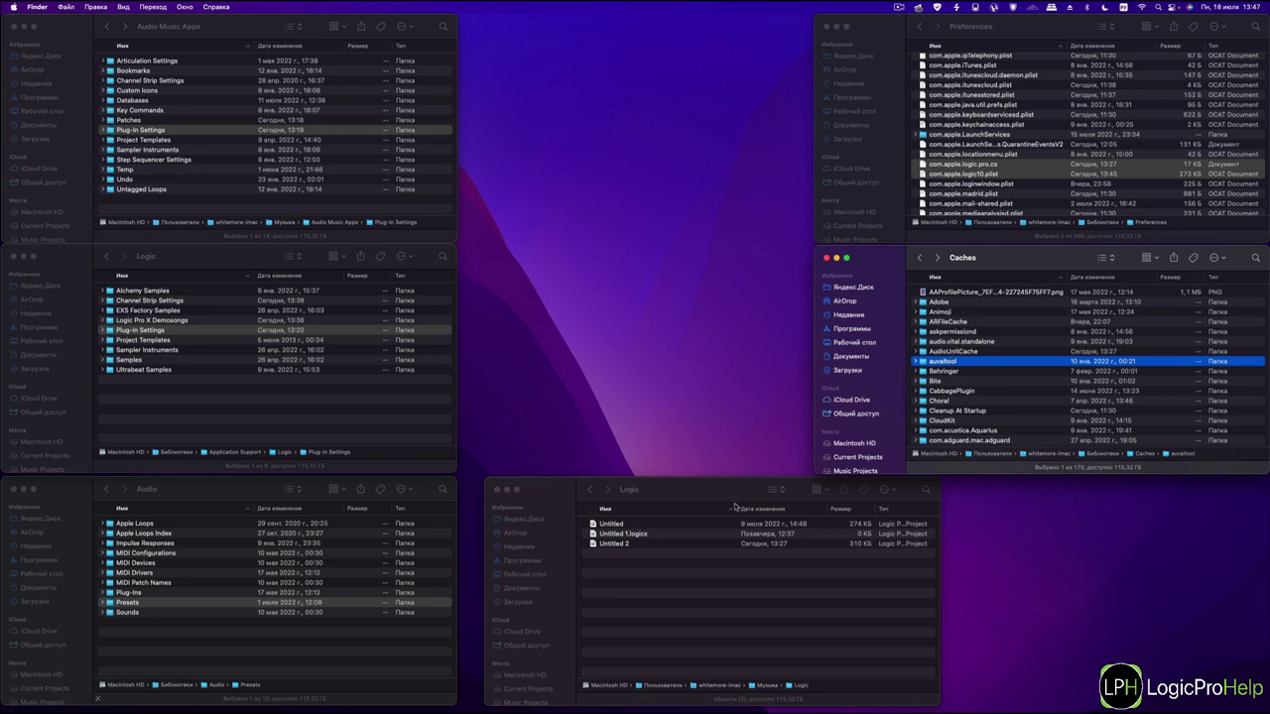
Step: Bring forward the Logic folder window from the Music folder, highlight all its untitled projects together, and clear the selection
{"action": "left_click", "coordinate": [694, 499]}
{"action": "left_click_drag", "start_coordinate": [673, 492], "coordinate": [663, 484]}
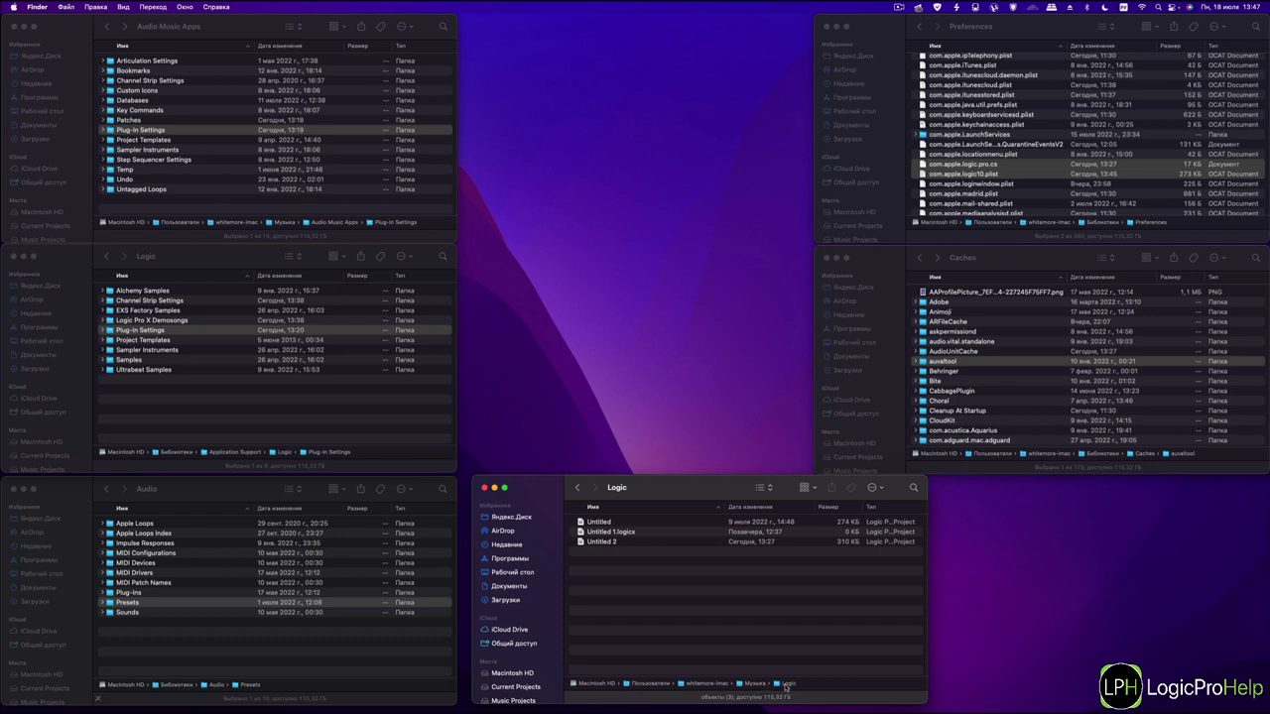
{"action": "left_click_drag", "start_coordinate": [618, 558], "coordinate": [615, 518]}
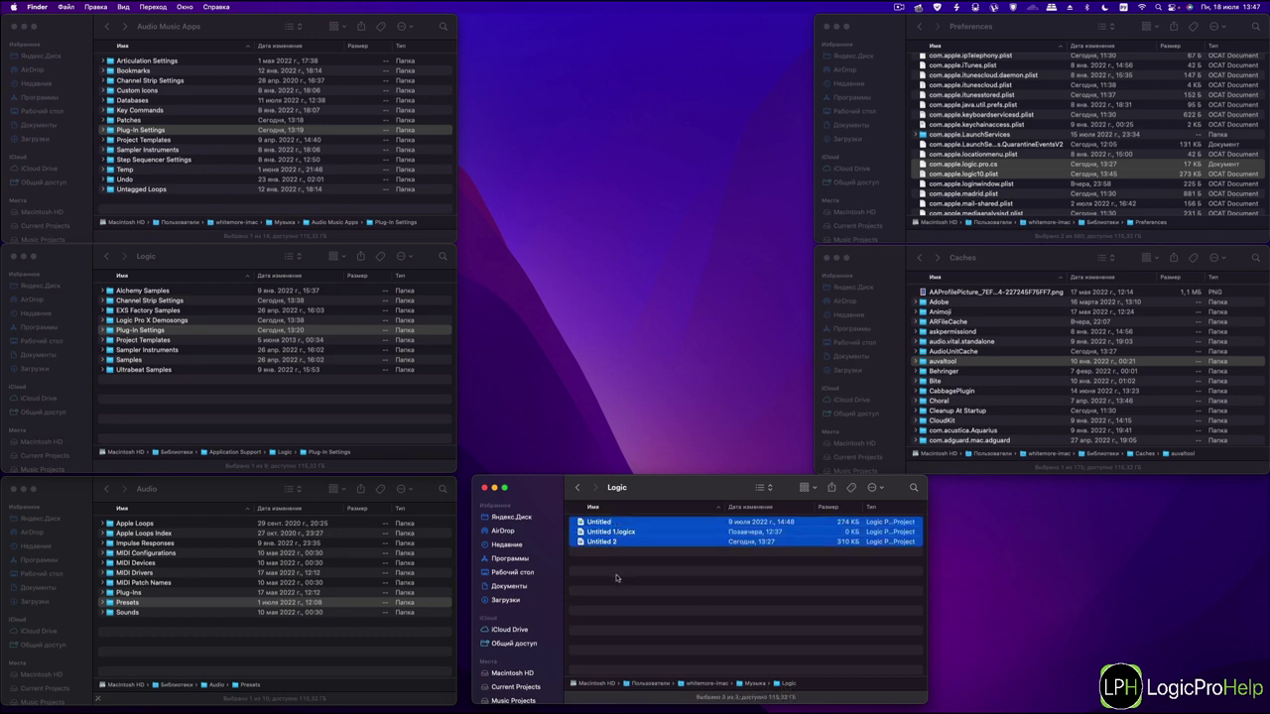
{"action": "left_click", "coordinate": [616, 577]}
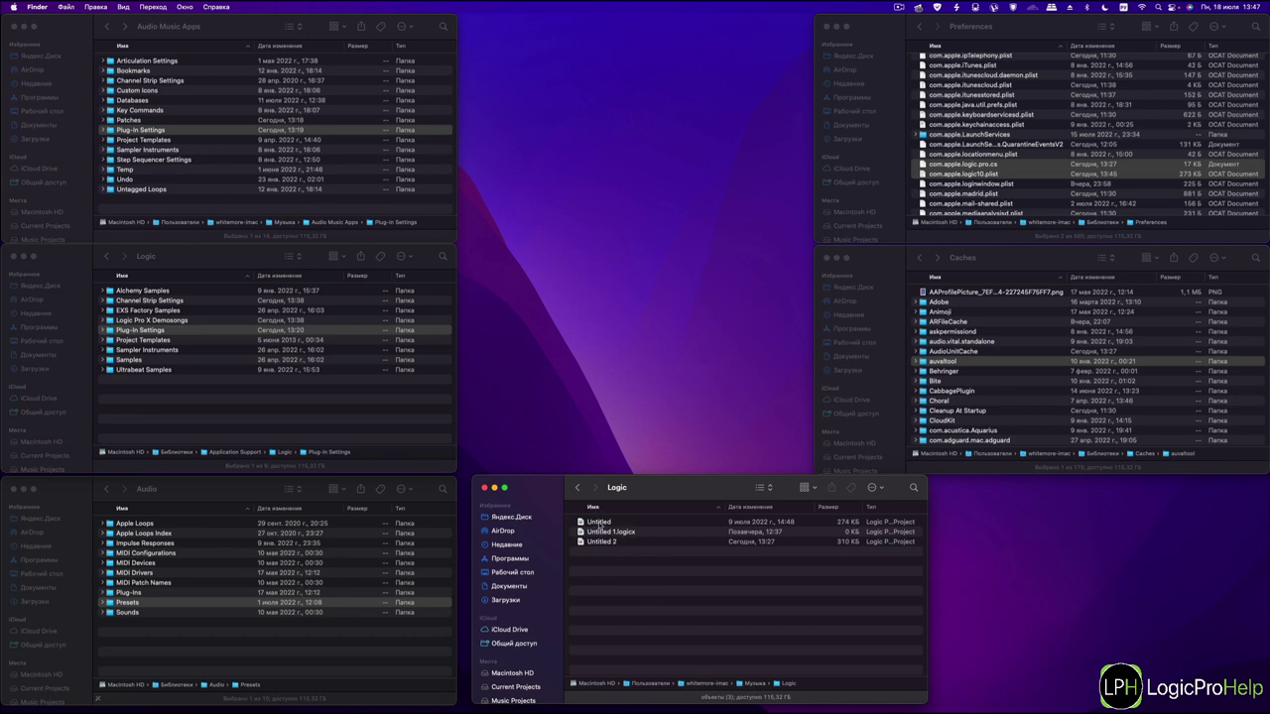
Step: Go through the Untitled, Untitled 1.logicx and Untitled 2 projects one by one, ending on Untitled
{"action": "left_click", "coordinate": [599, 523]}
{"action": "left_click", "coordinate": [599, 531]}
{"action": "left_click", "coordinate": [599, 541]}
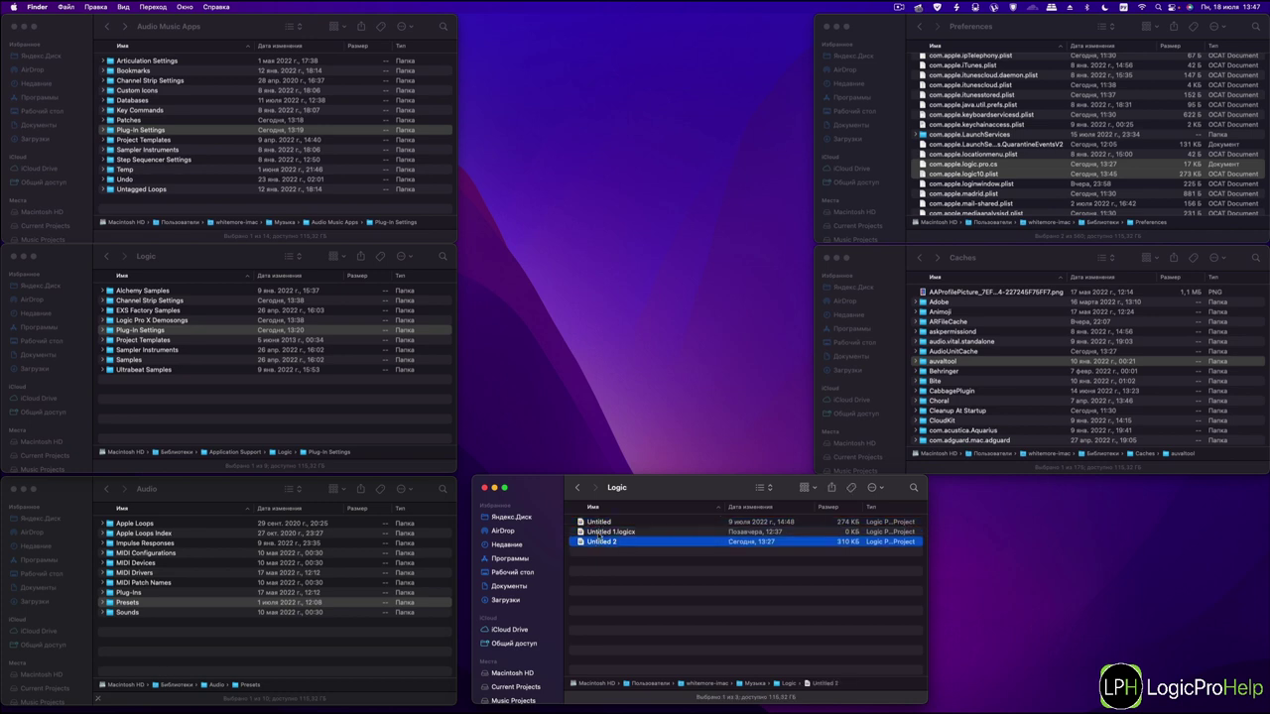
{"action": "key", "text": "Up"}
{"action": "key", "text": "Up"}
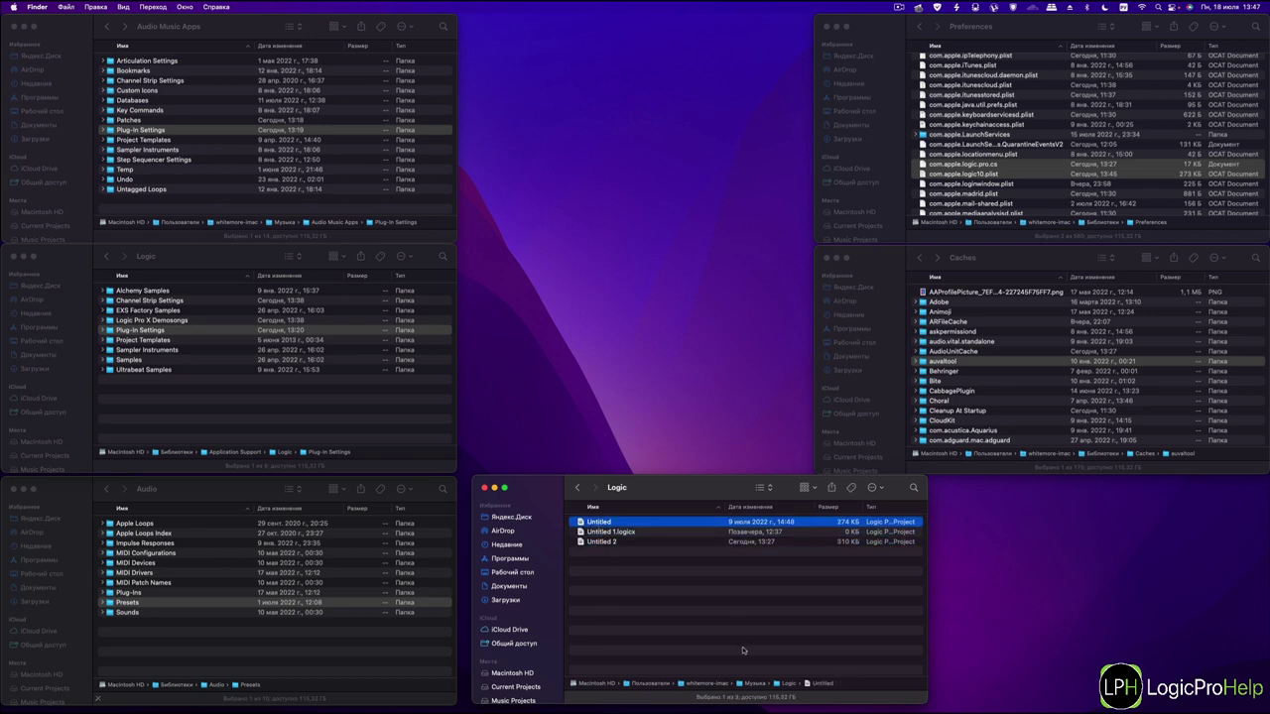